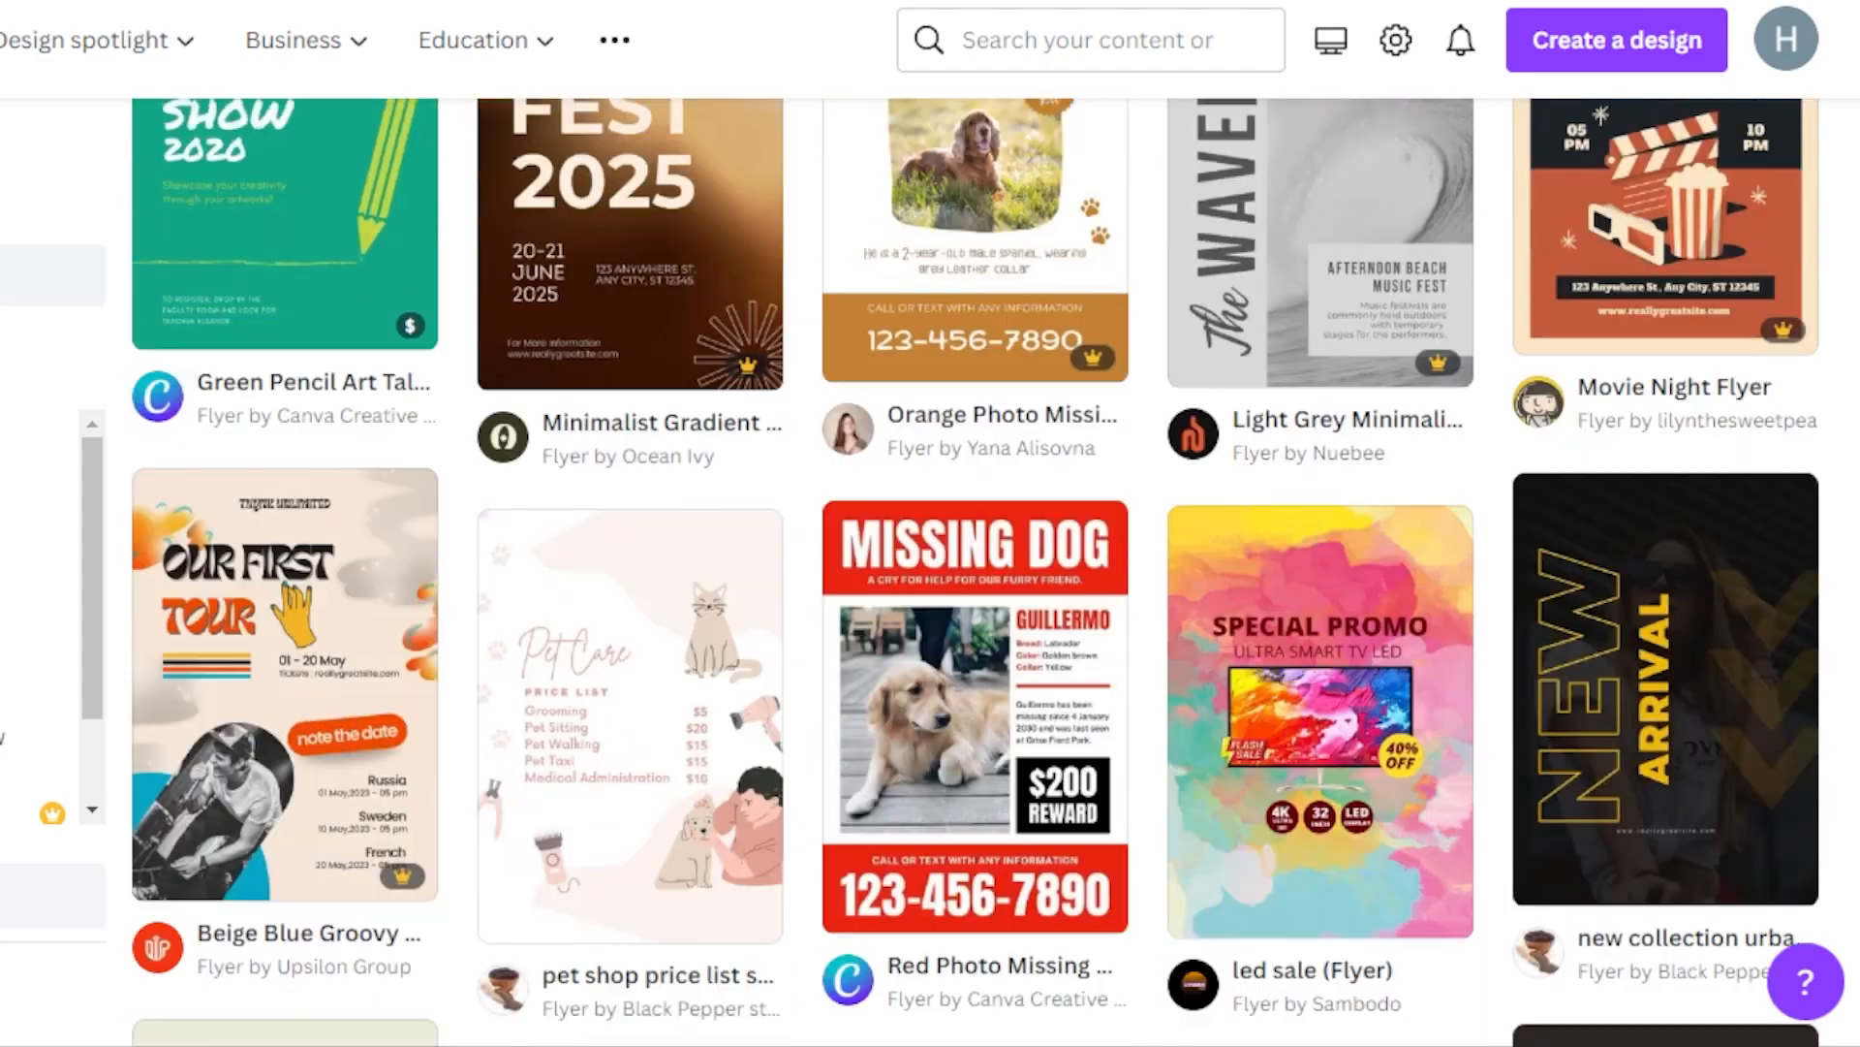
Step: Start a blank flyer design from the flyer template gallery
{"action": "scroll", "coordinate": [930, 581], "scroll_direction": "up", "scroll_amount": 19}
{"action": "scroll", "coordinate": [930, 581], "scroll_direction": "up", "scroll_amount": 6}
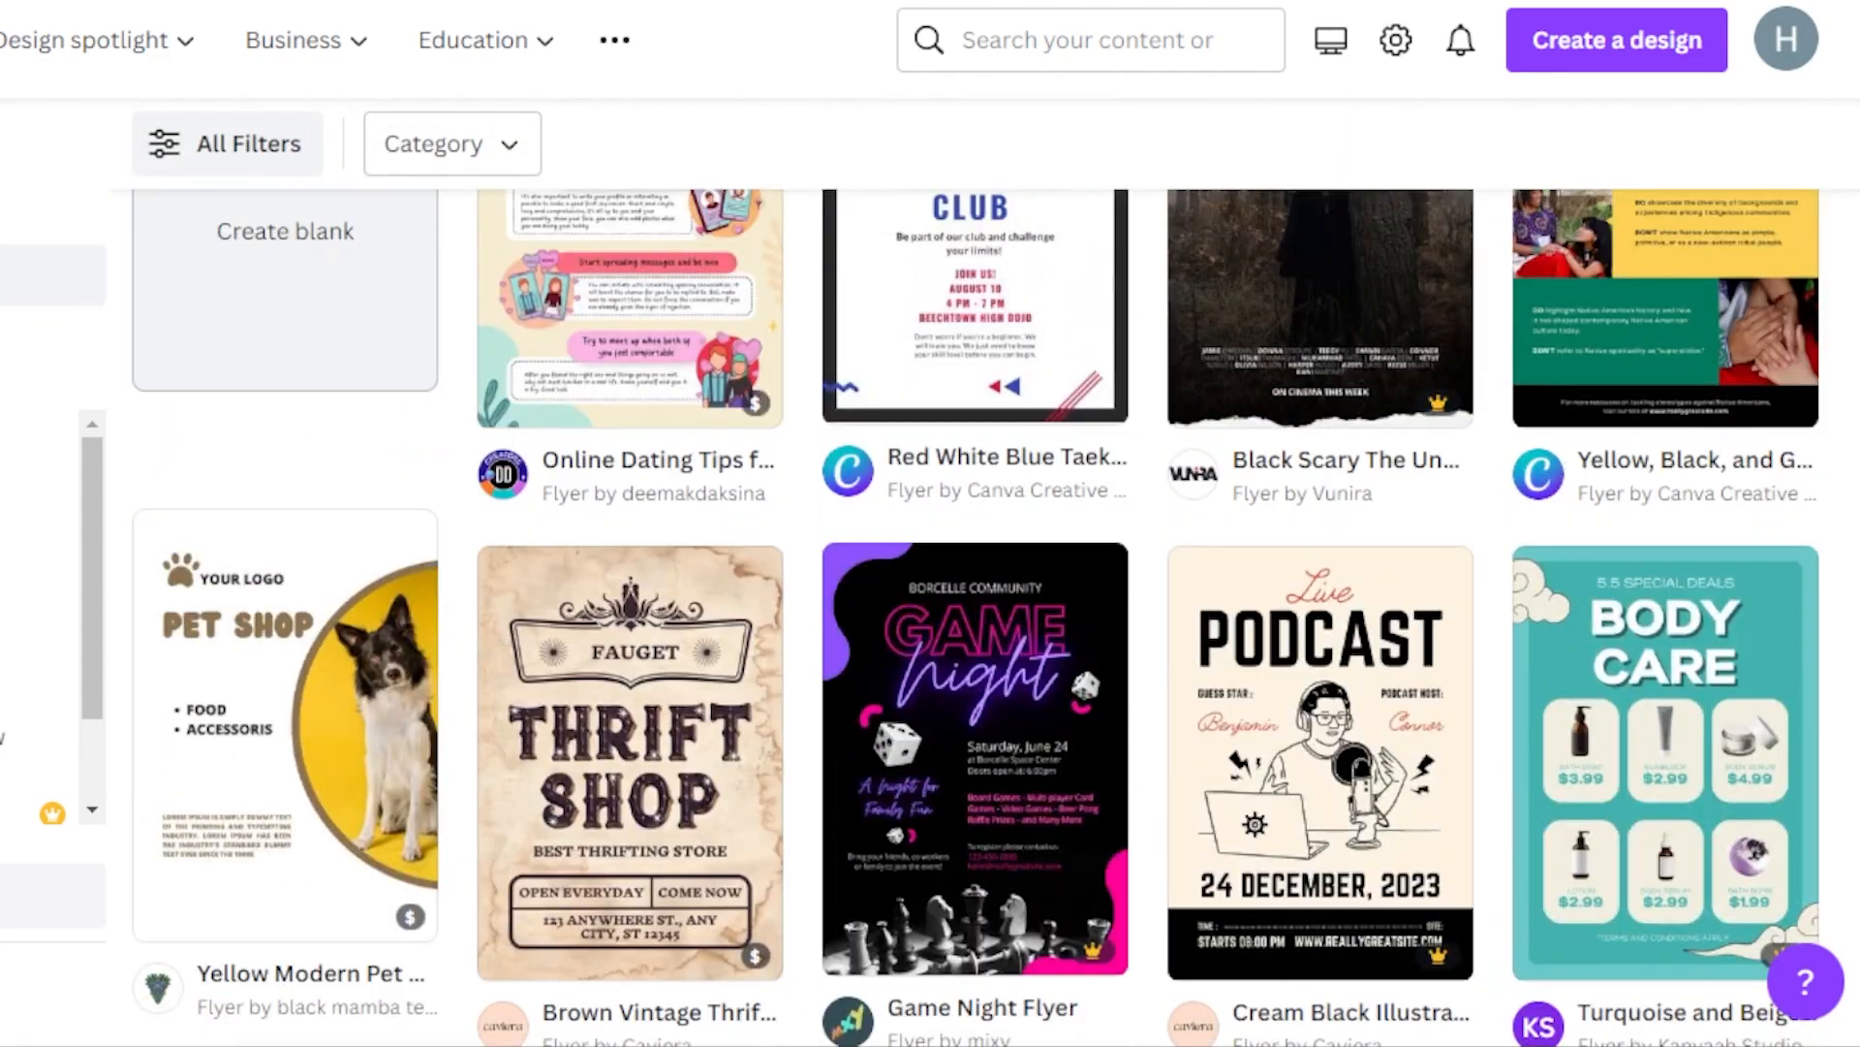
{"action": "left_click", "coordinate": [518, 155]}
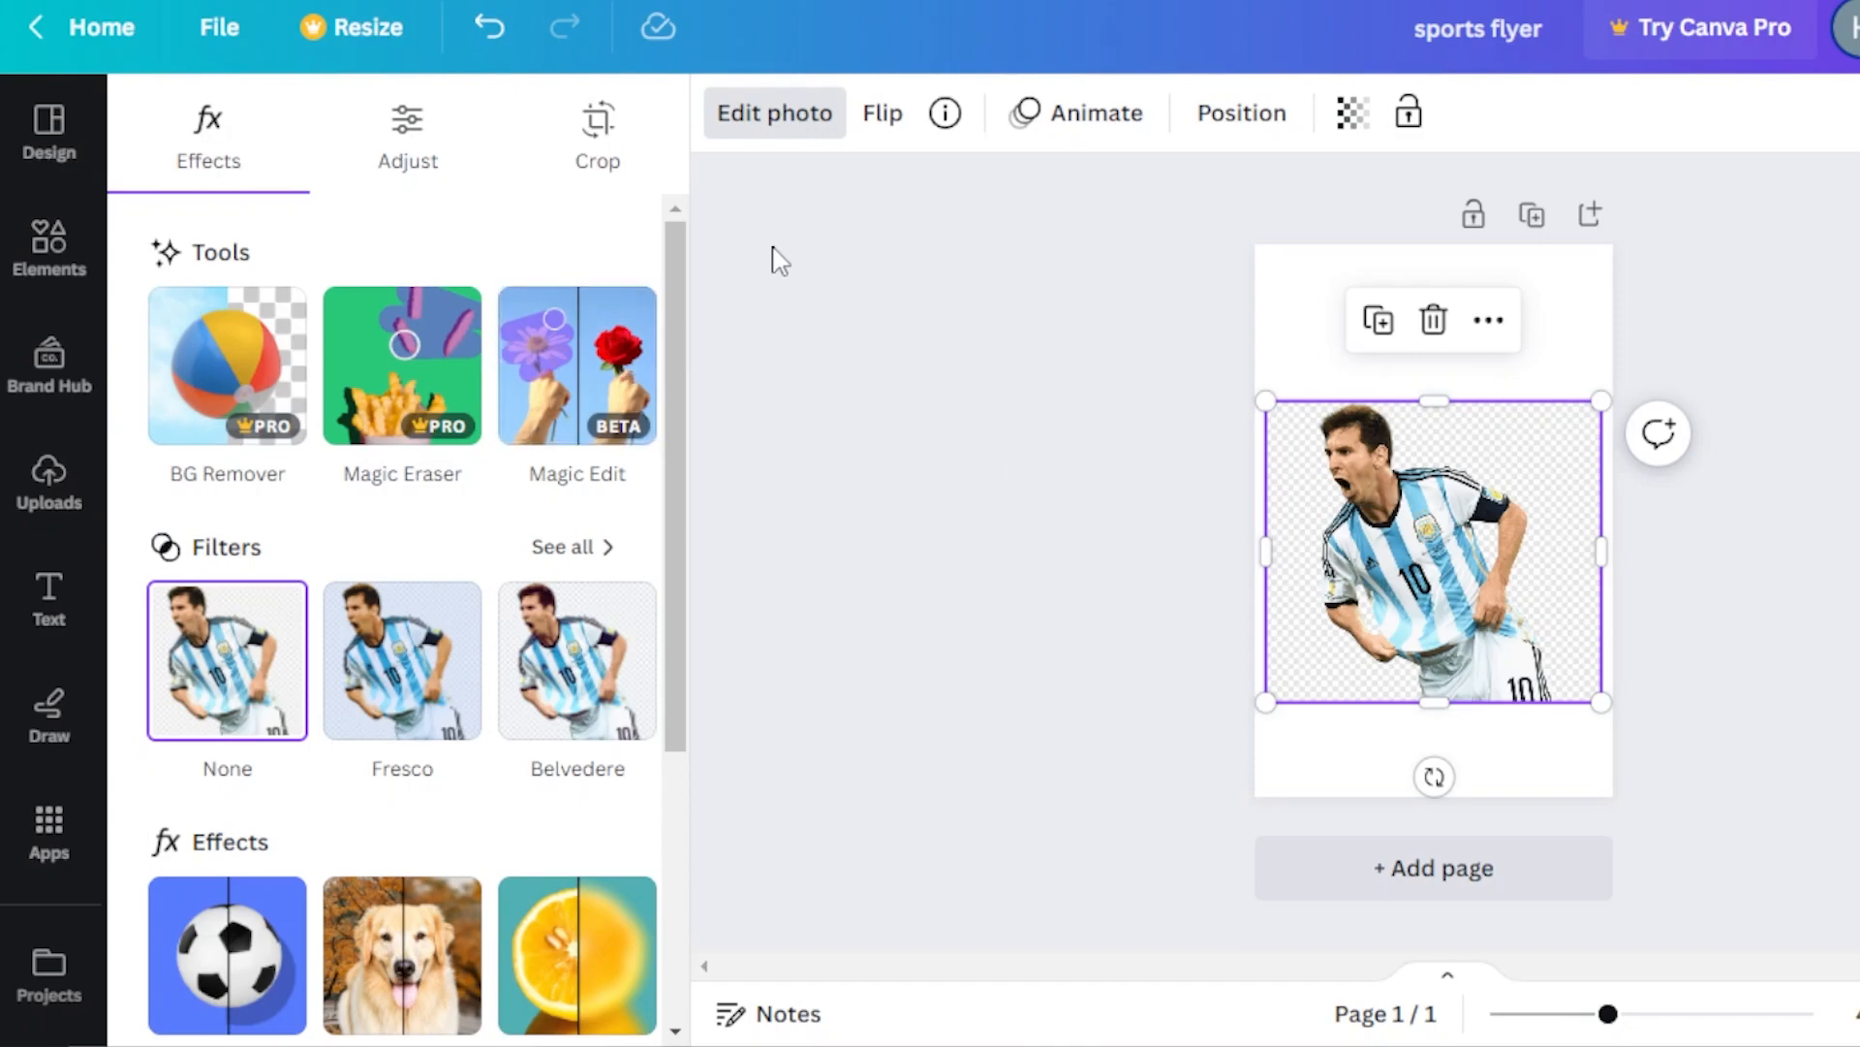
Step: Delete the player photo with the checkered background from the page
{"action": "left_click", "coordinate": [774, 112]}
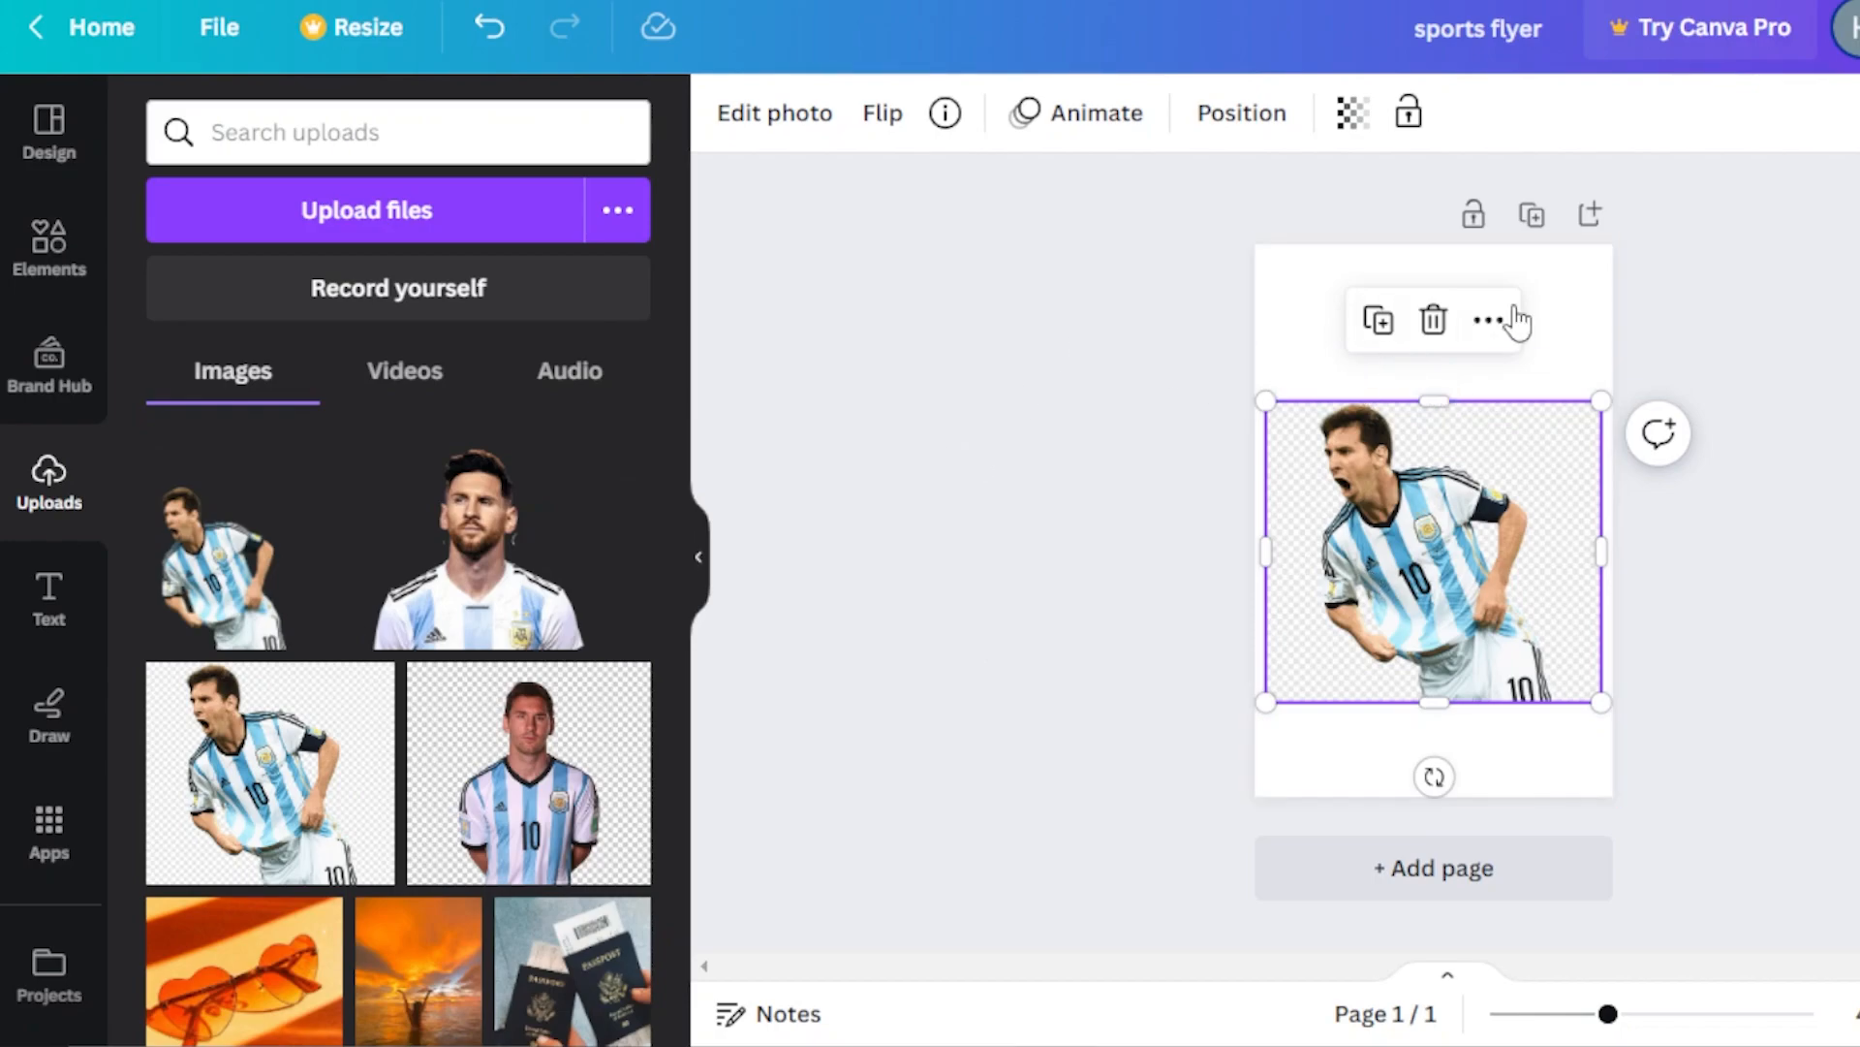
{"action": "left_click", "coordinate": [1415, 364]}
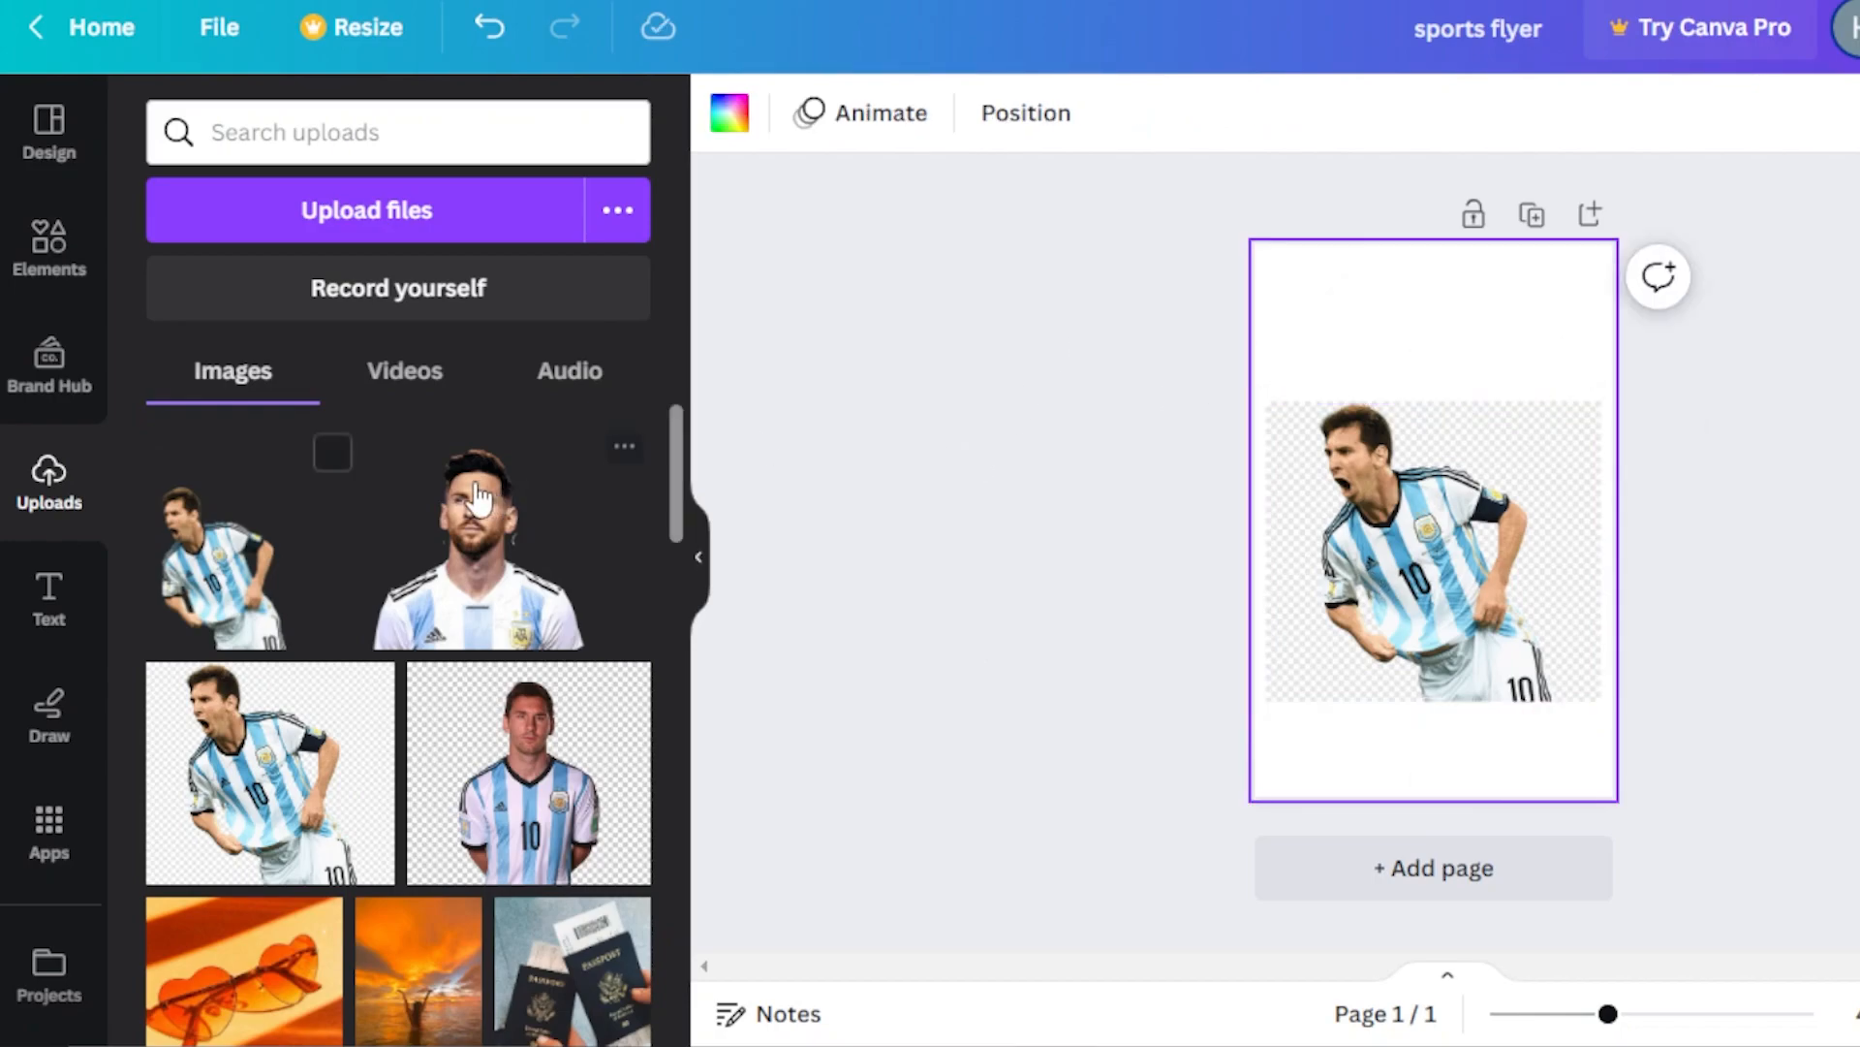
{"action": "left_click", "coordinate": [1318, 596]}
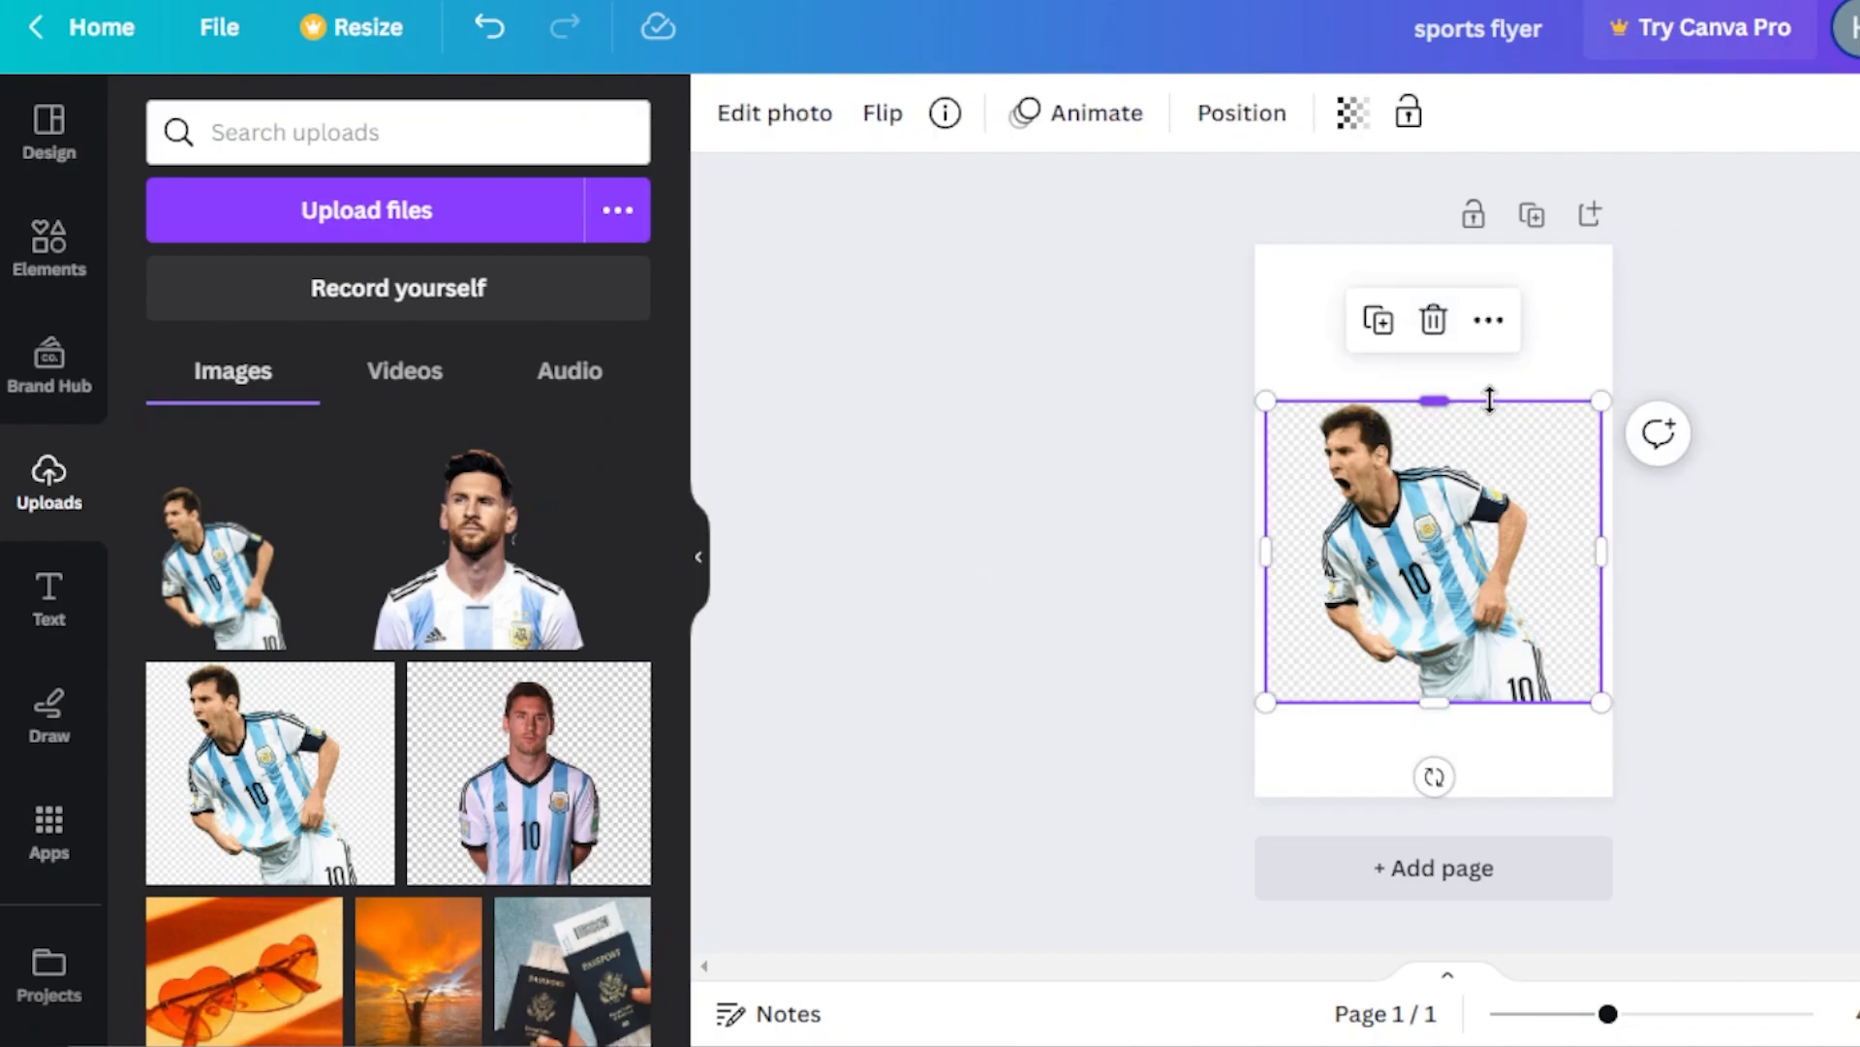
{"action": "left_click", "coordinate": [1435, 322]}
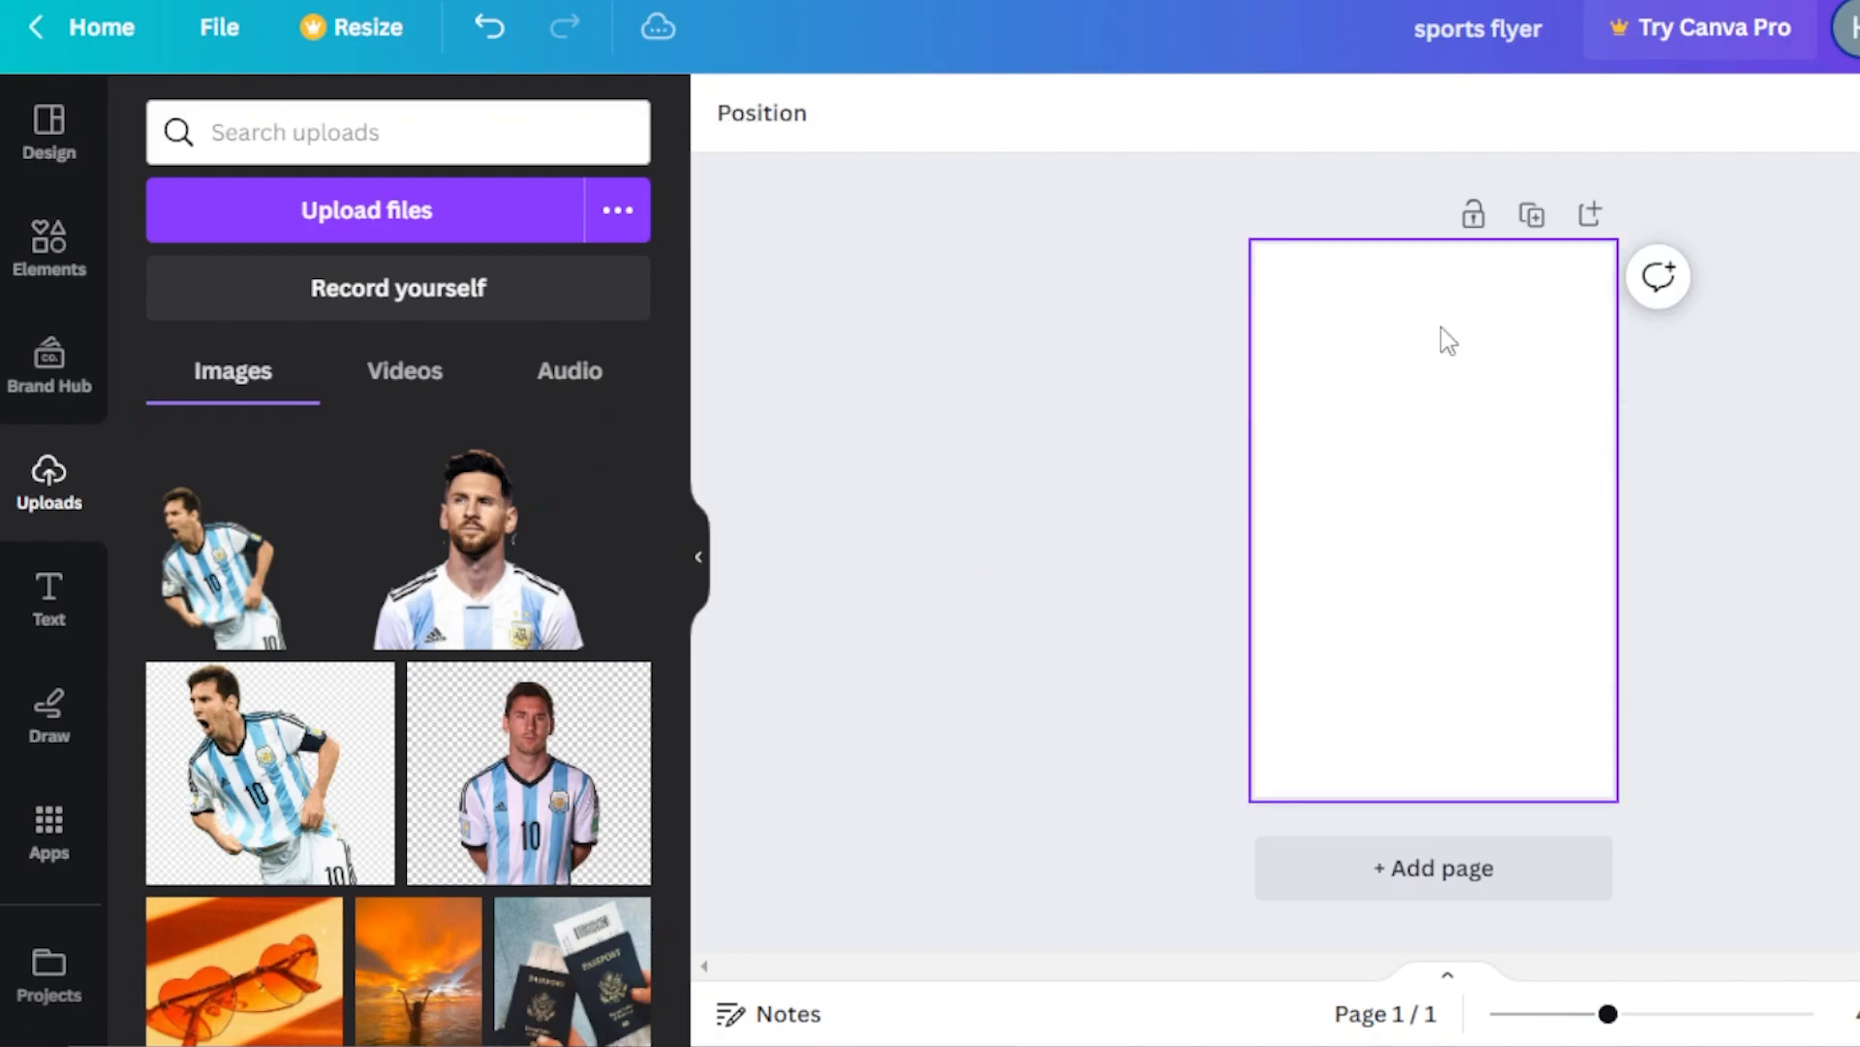
Step: Add the two transparent player cutouts from the uploads and place the front-facing portrait in the page's lower right corner
{"action": "left_click", "coordinate": [259, 579]}
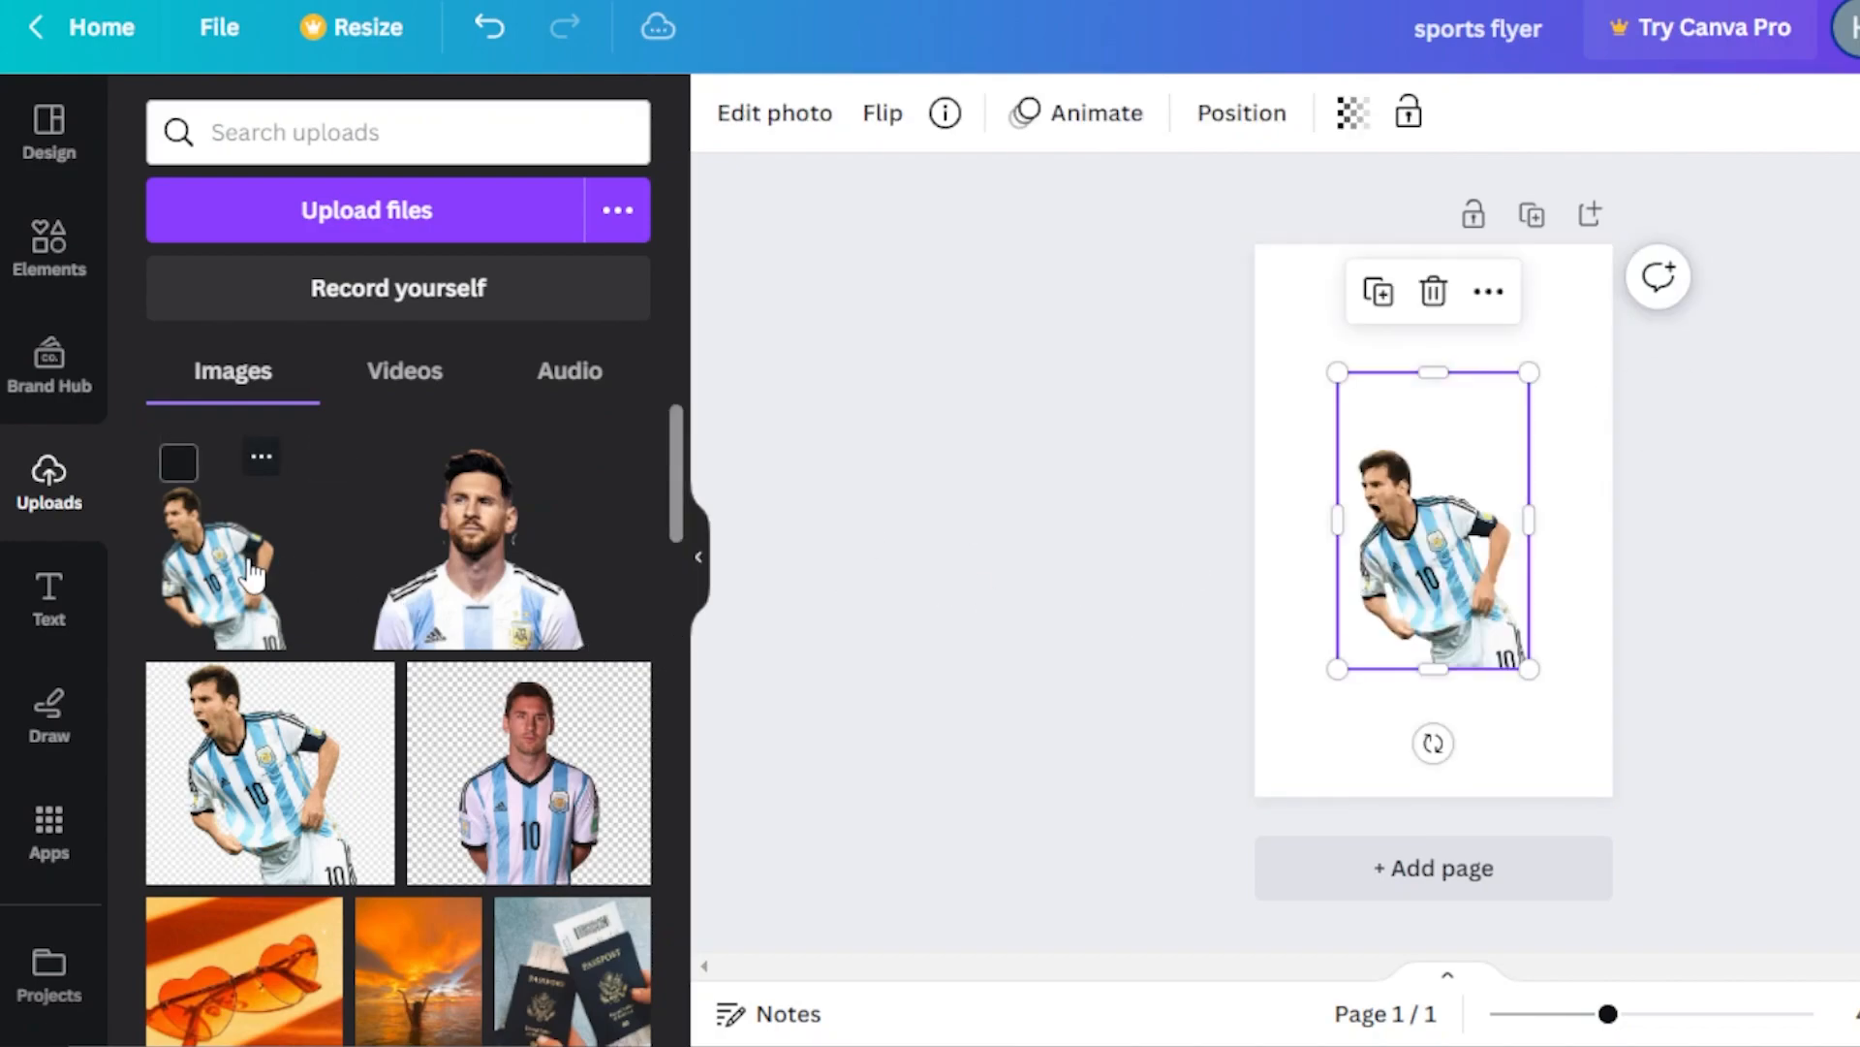
{"action": "left_click", "coordinate": [438, 608]}
{"action": "left_click_drag", "start_coordinate": [1435, 579], "coordinate": [1450, 635]}
{"action": "left_click_drag", "start_coordinate": [1444, 532], "coordinate": [1540, 694]}
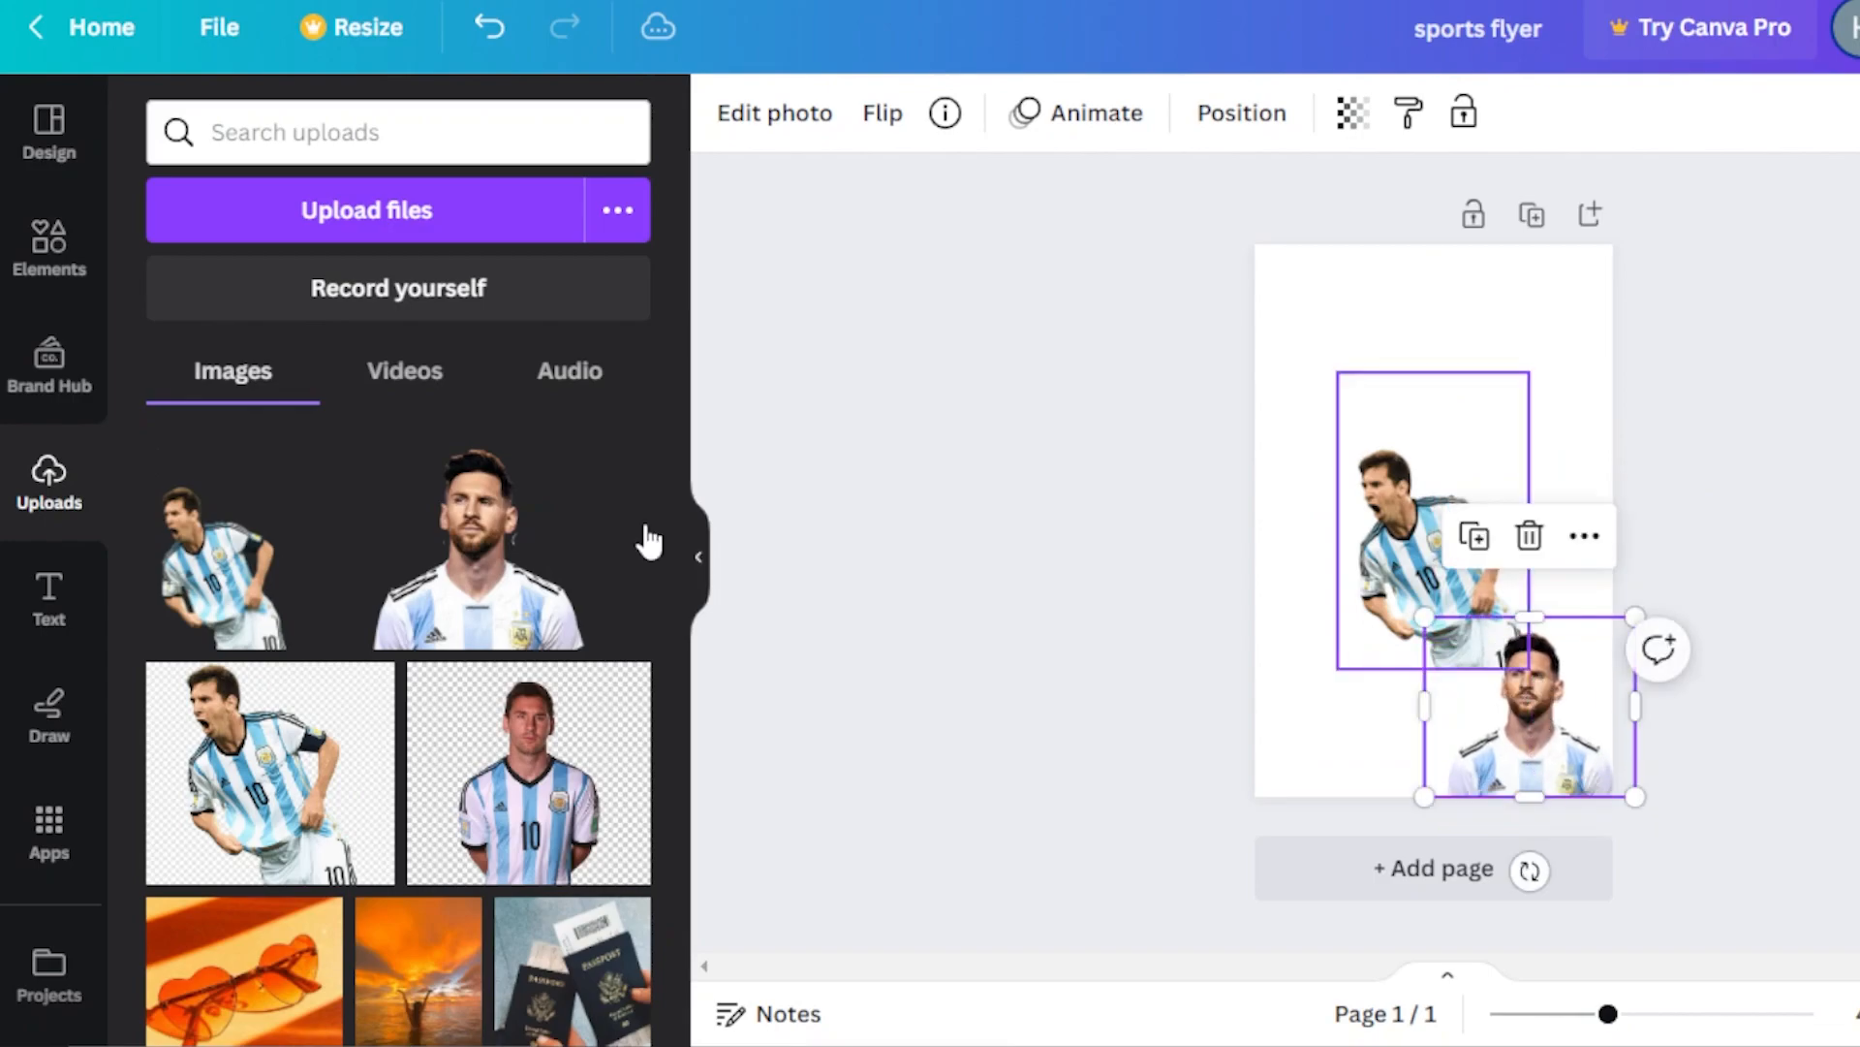
Step: Set the page background to the darker blue #3587AB, starting from the blue suggested by the shouting player's photo
{"action": "left_click", "coordinate": [50, 248]}
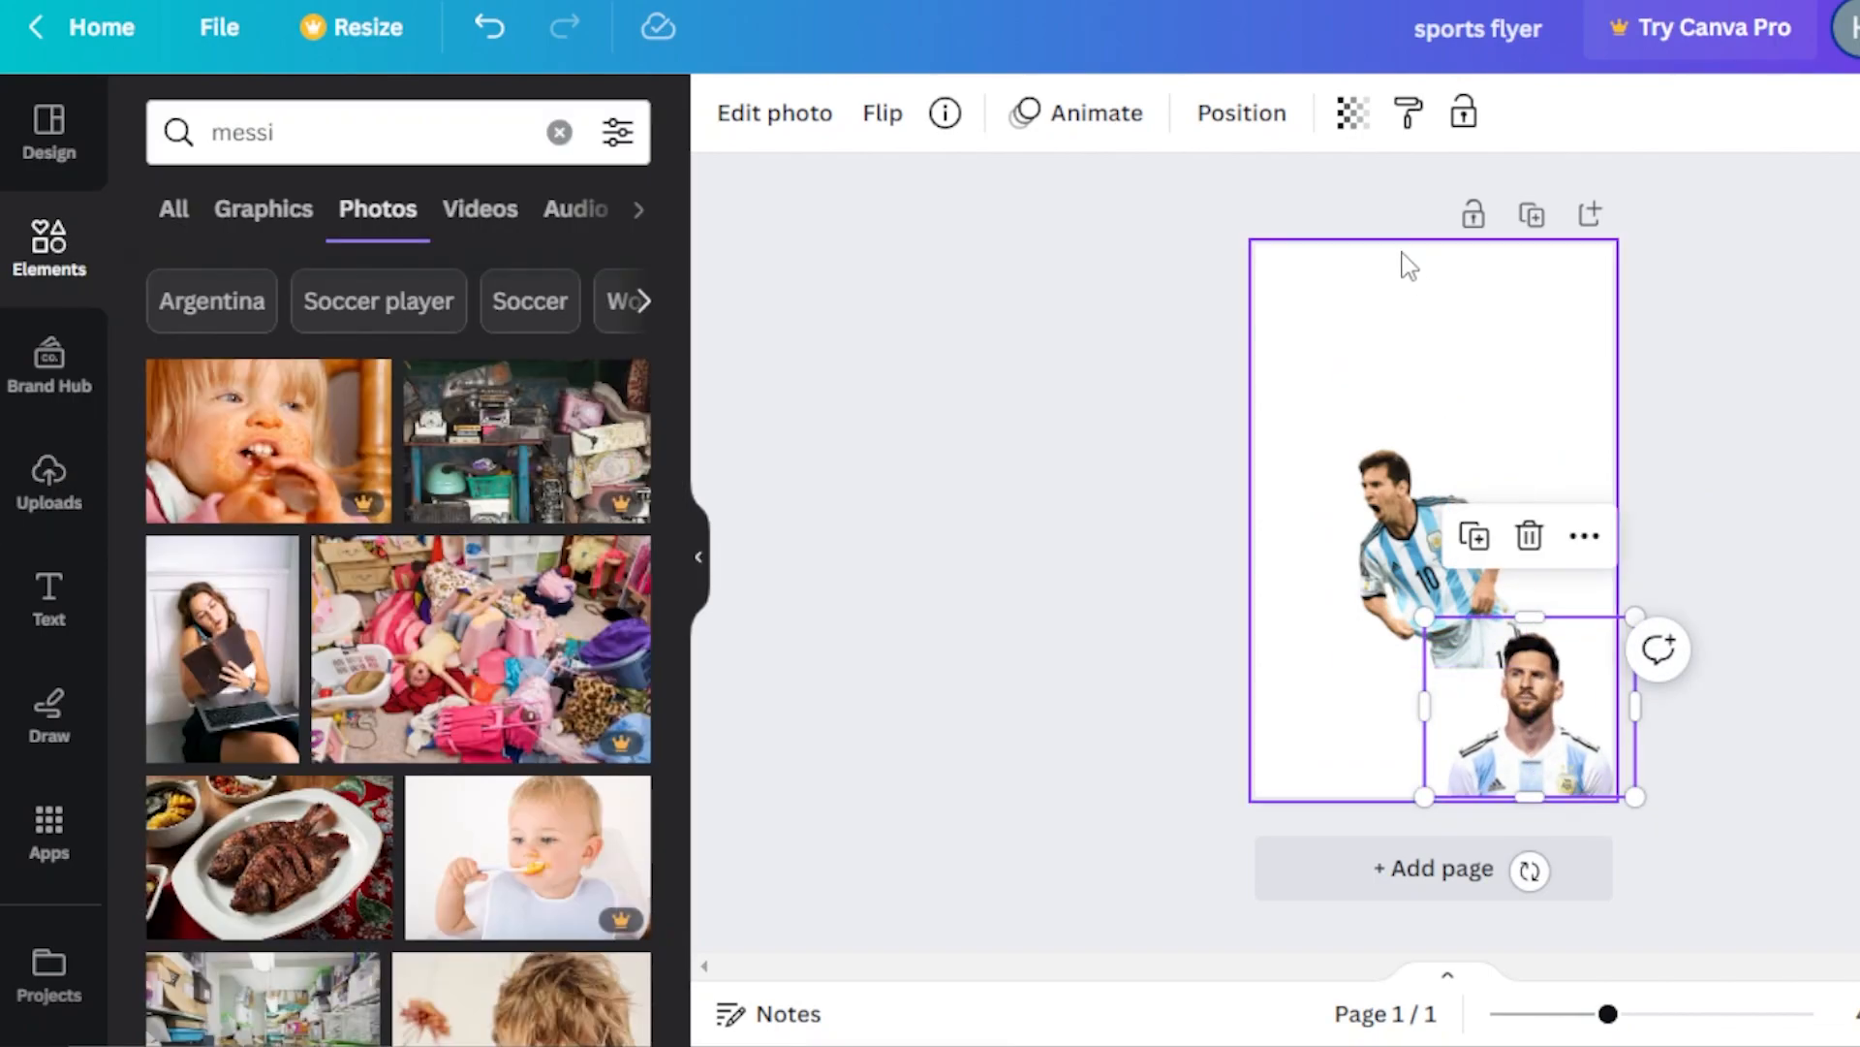
{"action": "left_click", "coordinate": [1399, 291]}
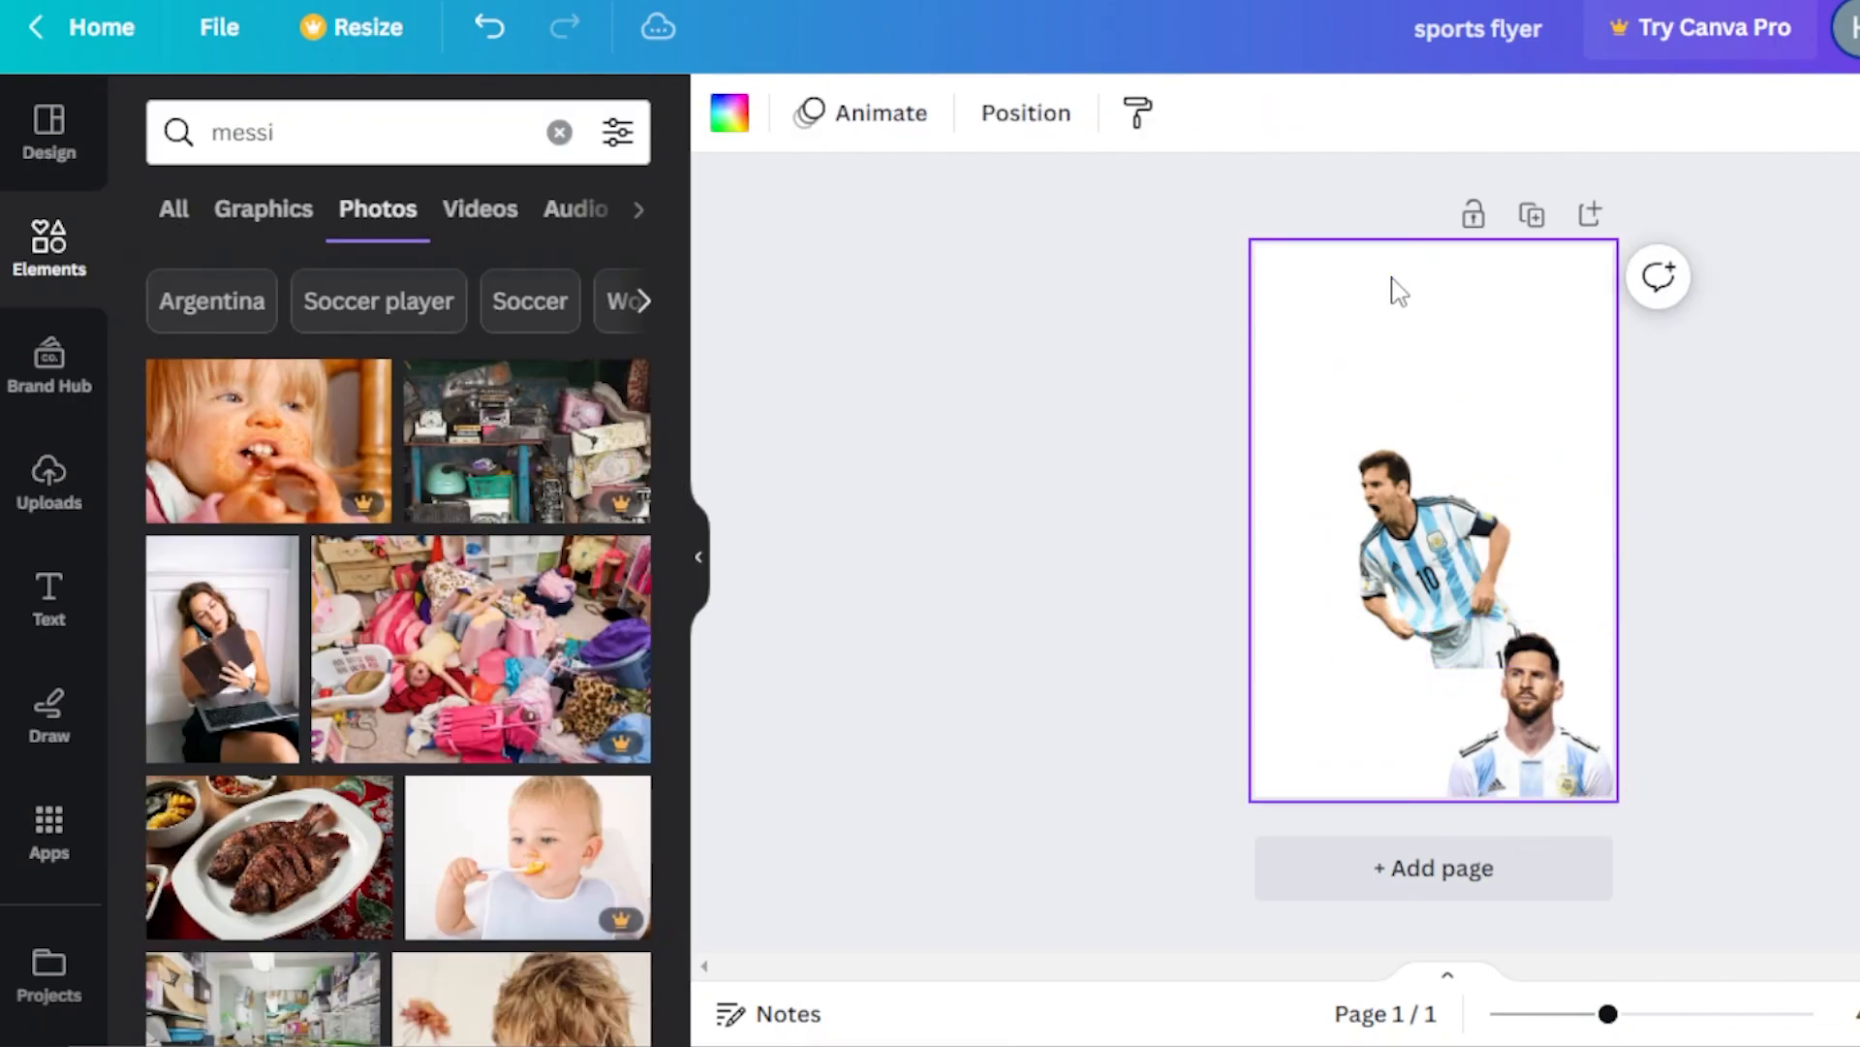
{"action": "left_click", "coordinate": [729, 136]}
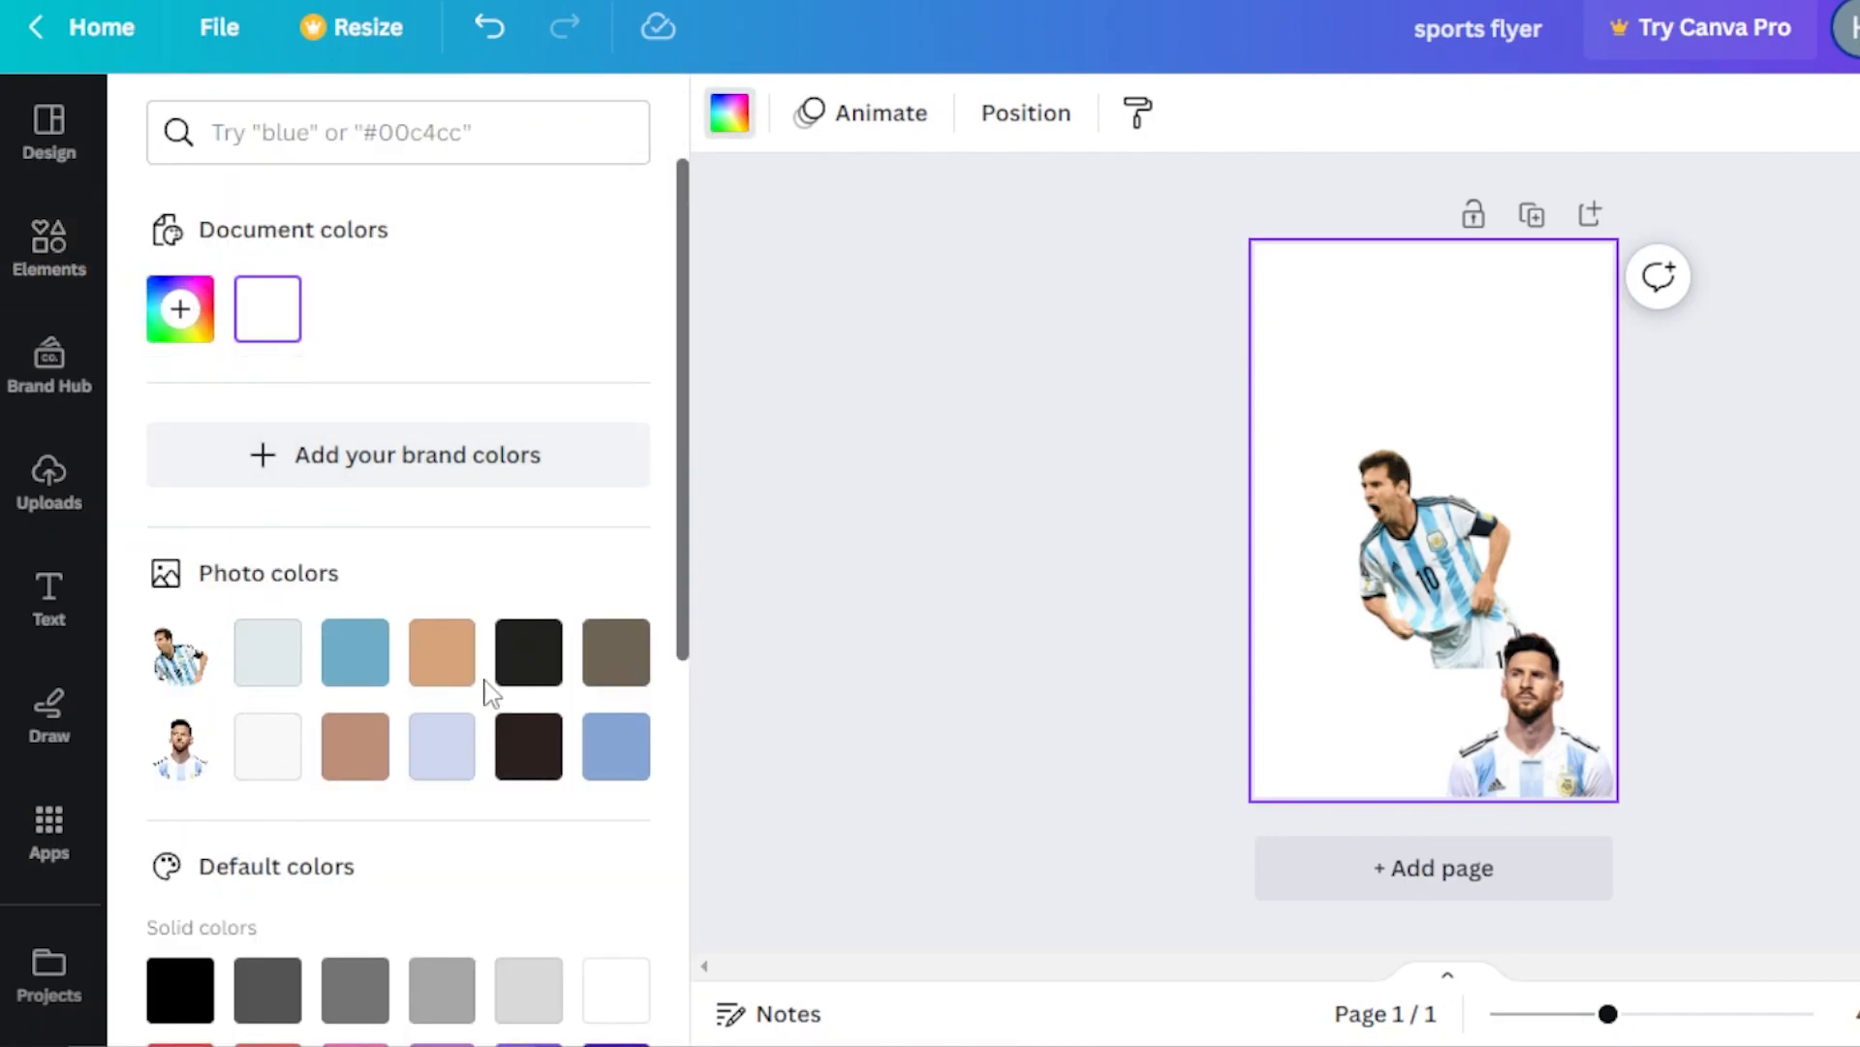
{"action": "left_click", "coordinate": [359, 669]}
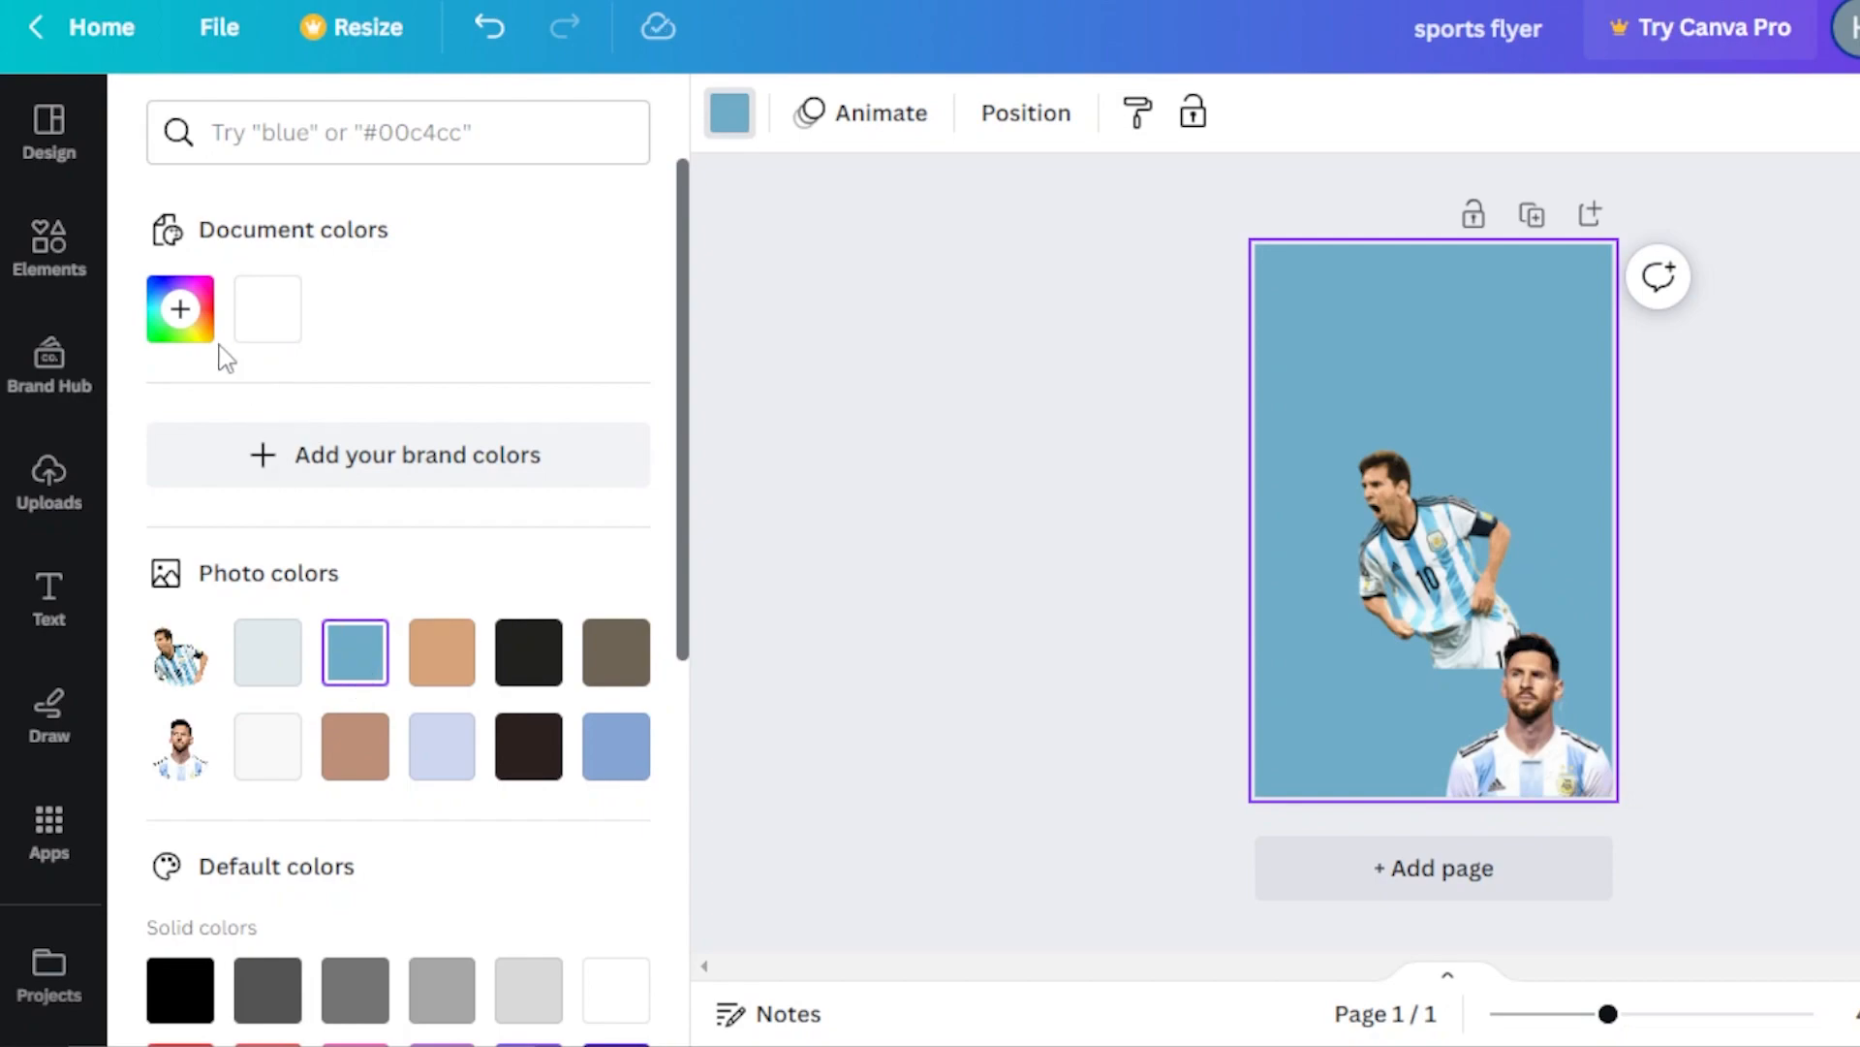
{"action": "left_click", "coordinate": [180, 310]}
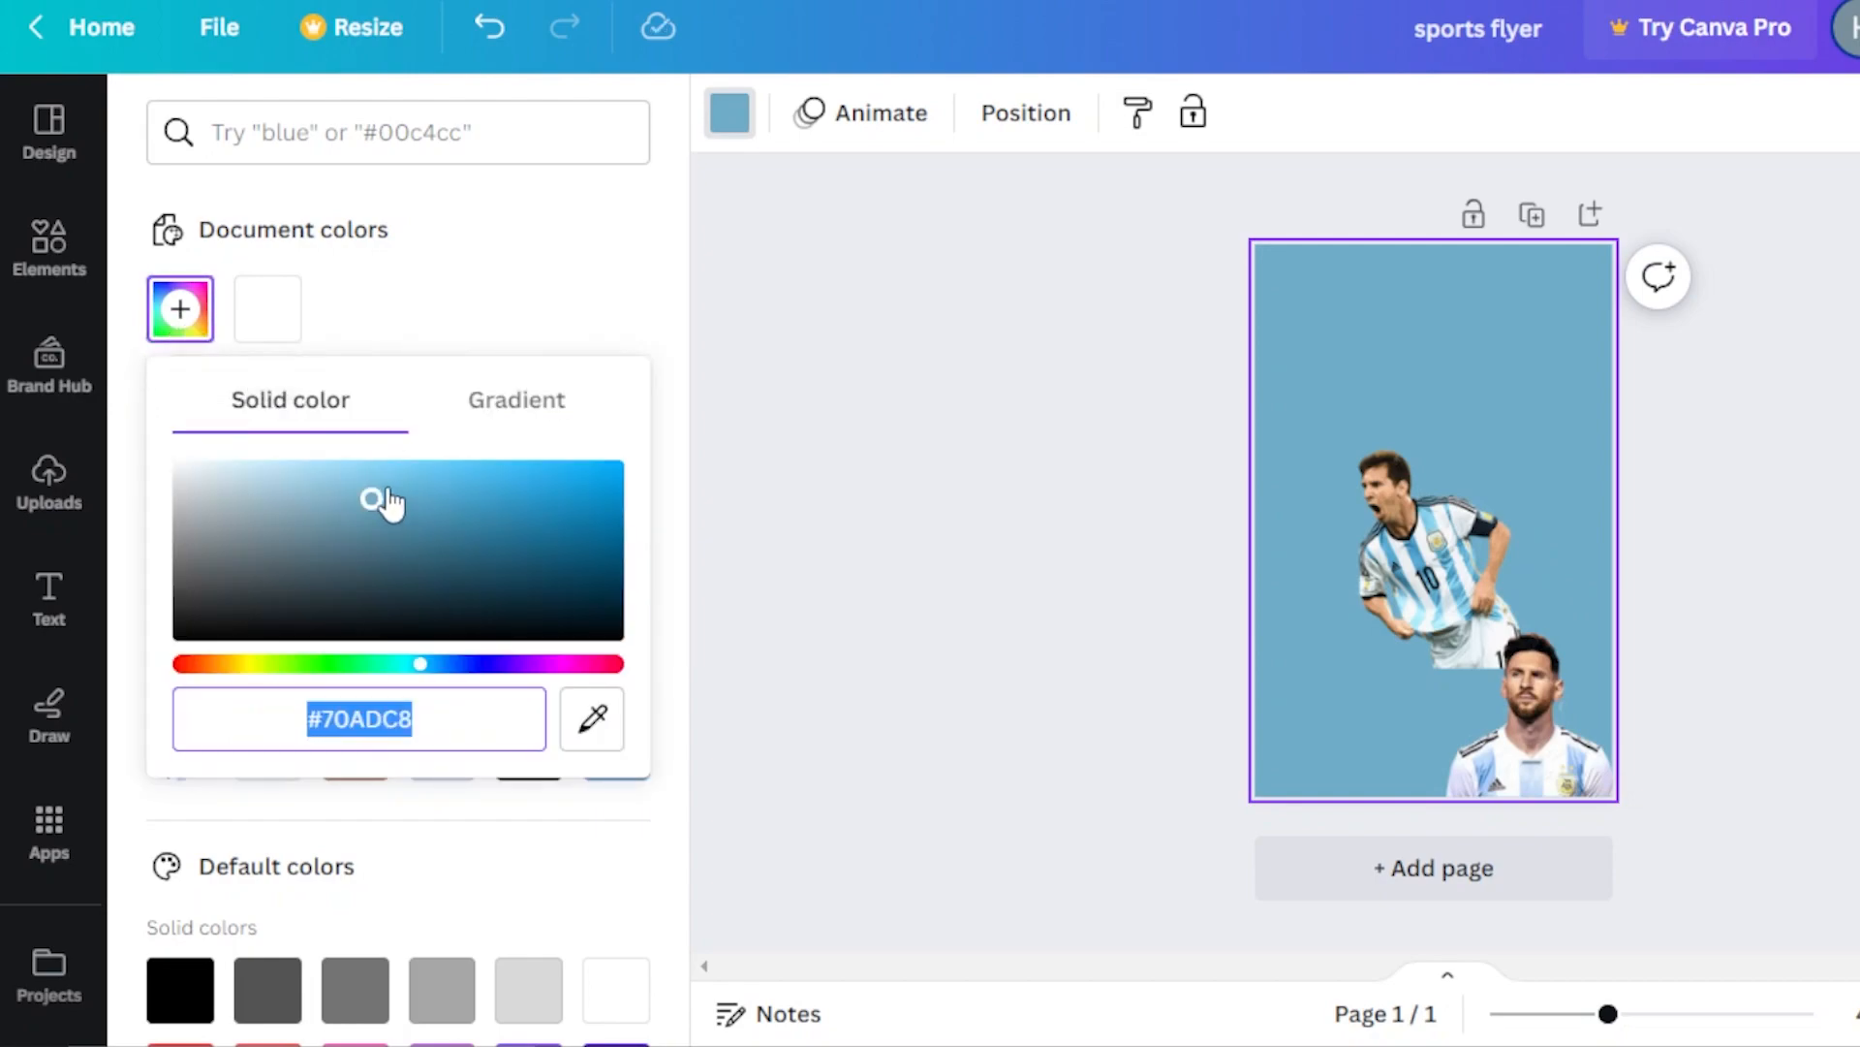
{"action": "left_click_drag", "start_coordinate": [373, 504], "coordinate": [485, 523]}
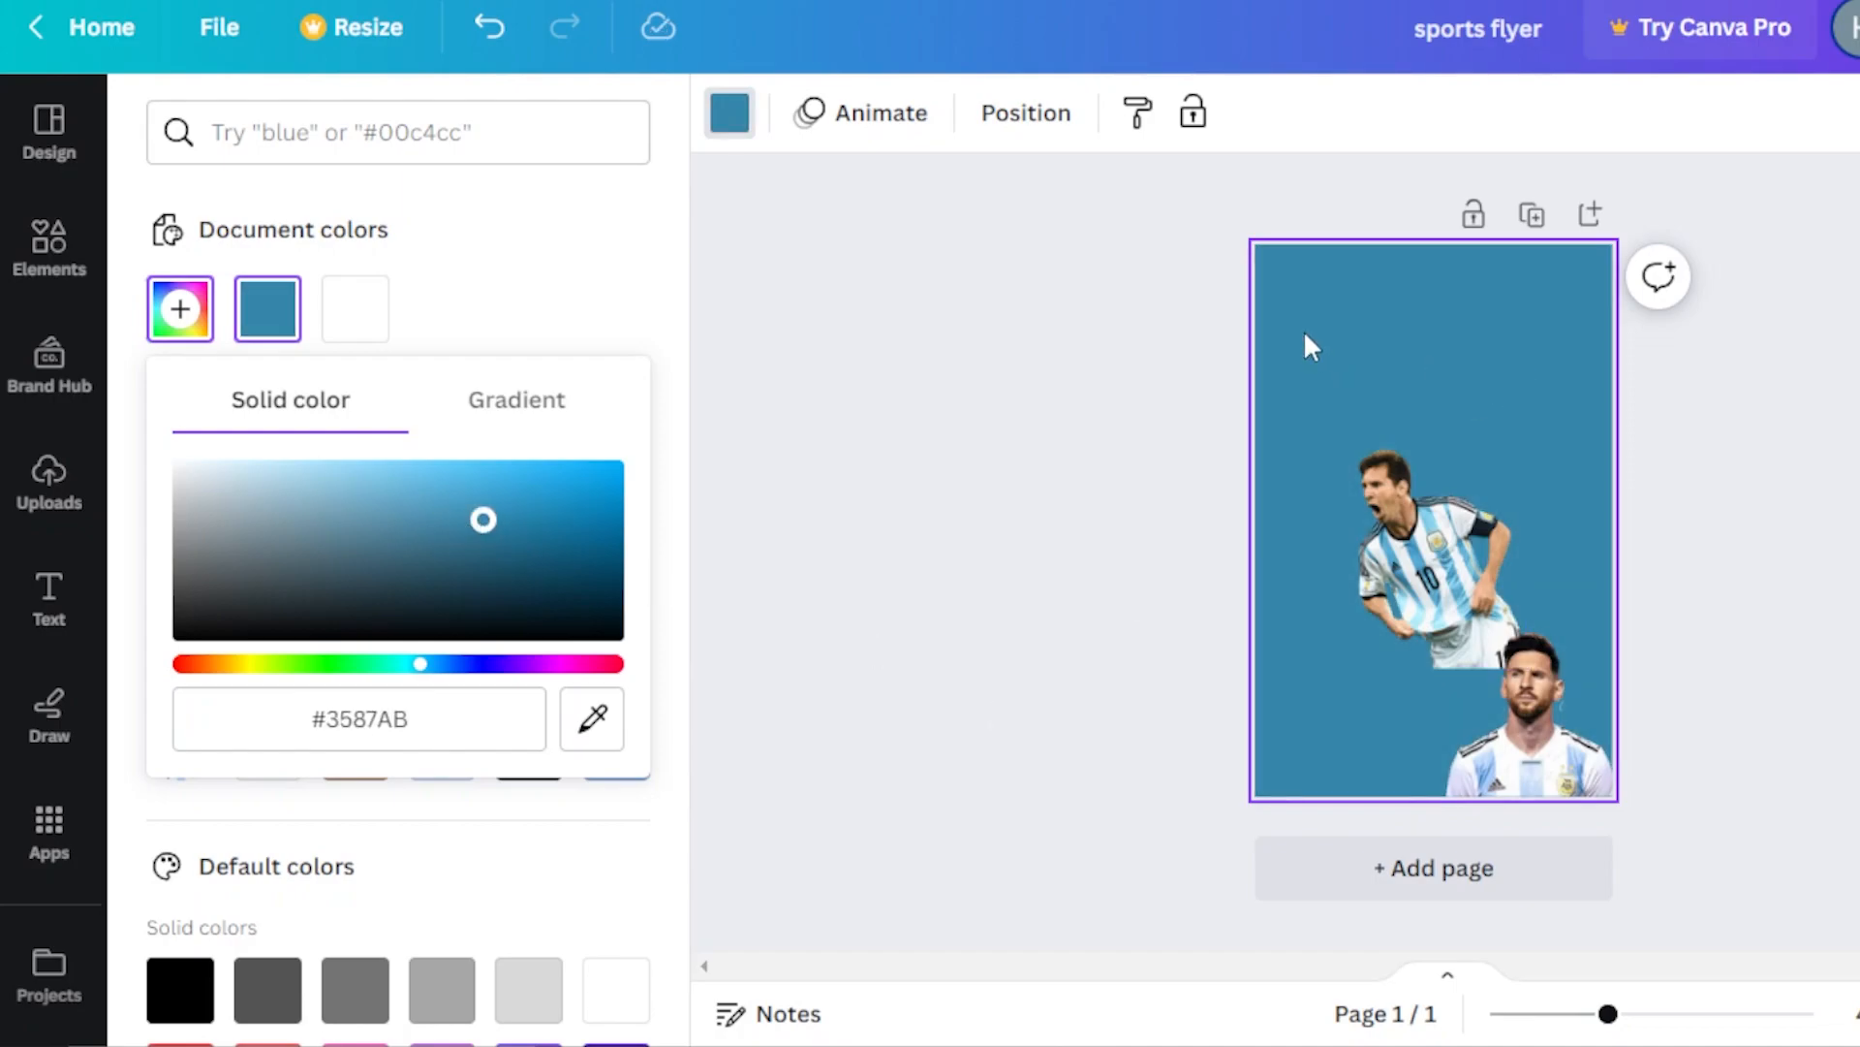
Step: Enlarge the shouting player cutout to about 4 wide by 6.2 high and move it to the page's lower right
{"action": "left_click", "coordinate": [1418, 613]}
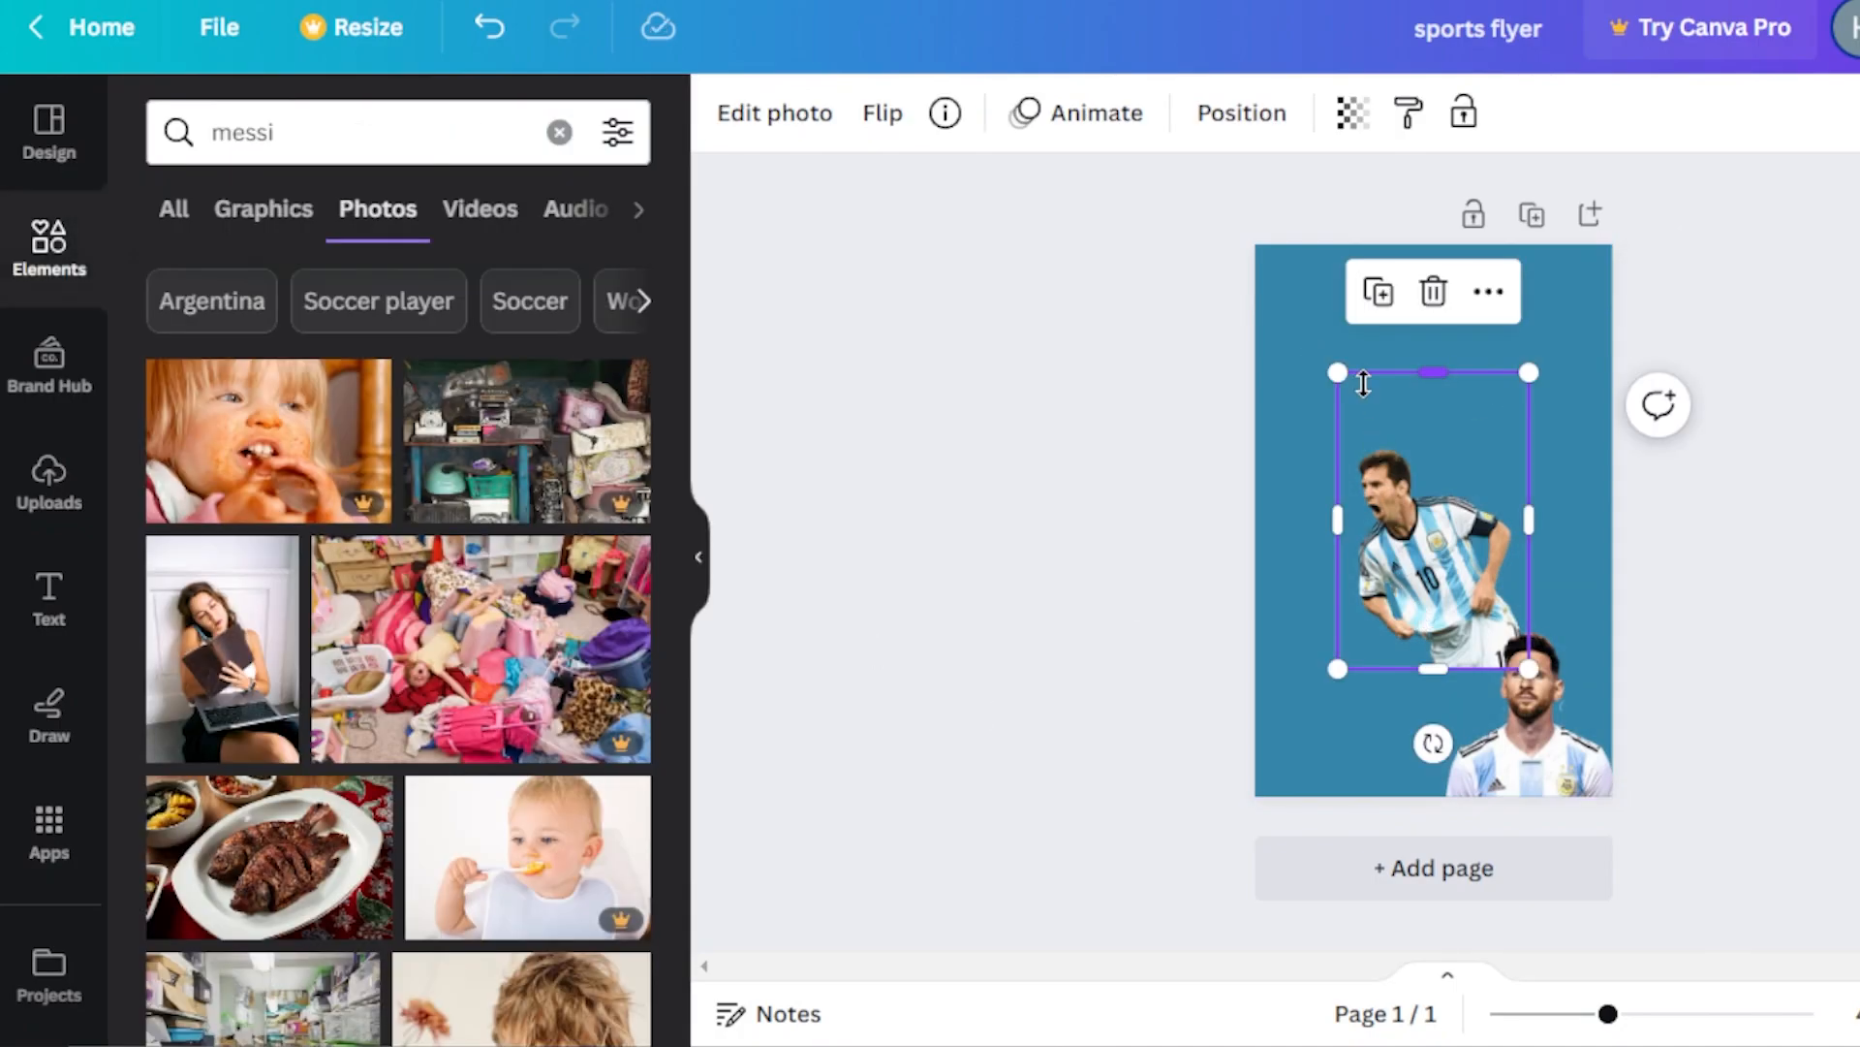
{"action": "left_click_drag", "start_coordinate": [1331, 374], "coordinate": [1231, 301]}
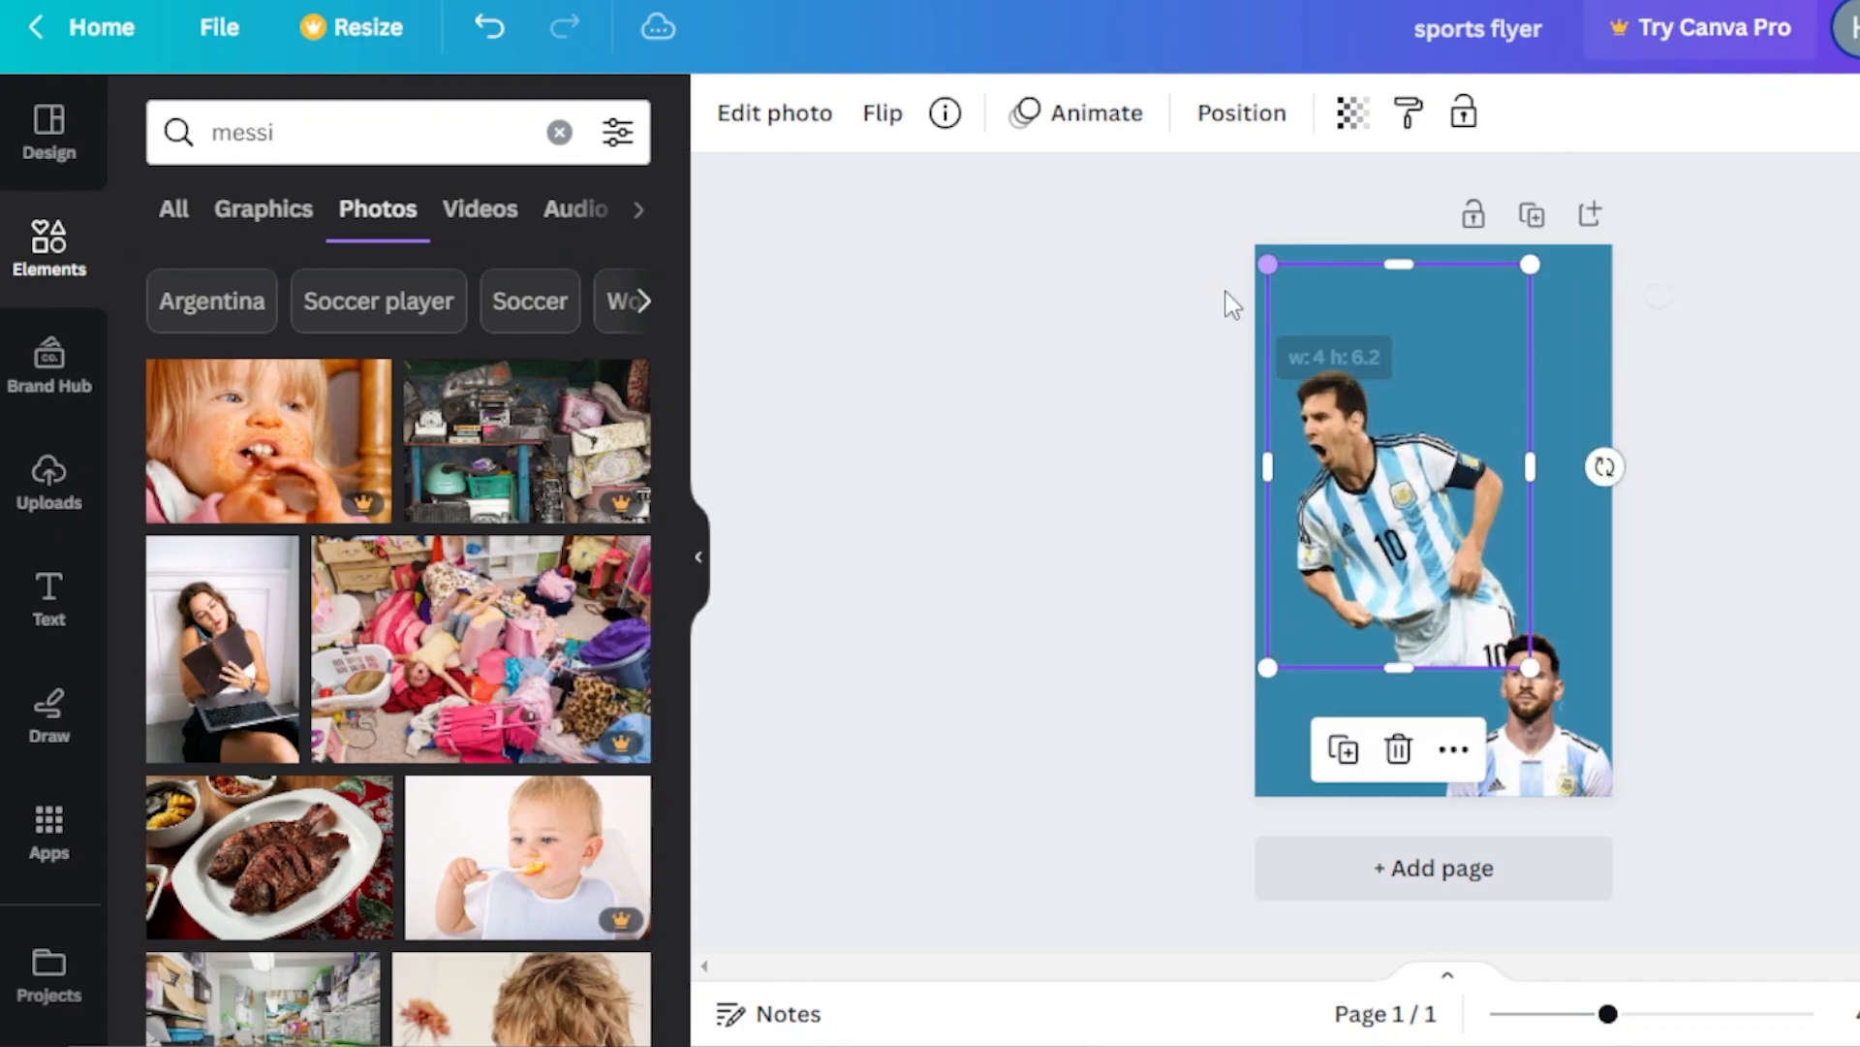
{"action": "left_click_drag", "start_coordinate": [1409, 488], "coordinate": [1524, 639]}
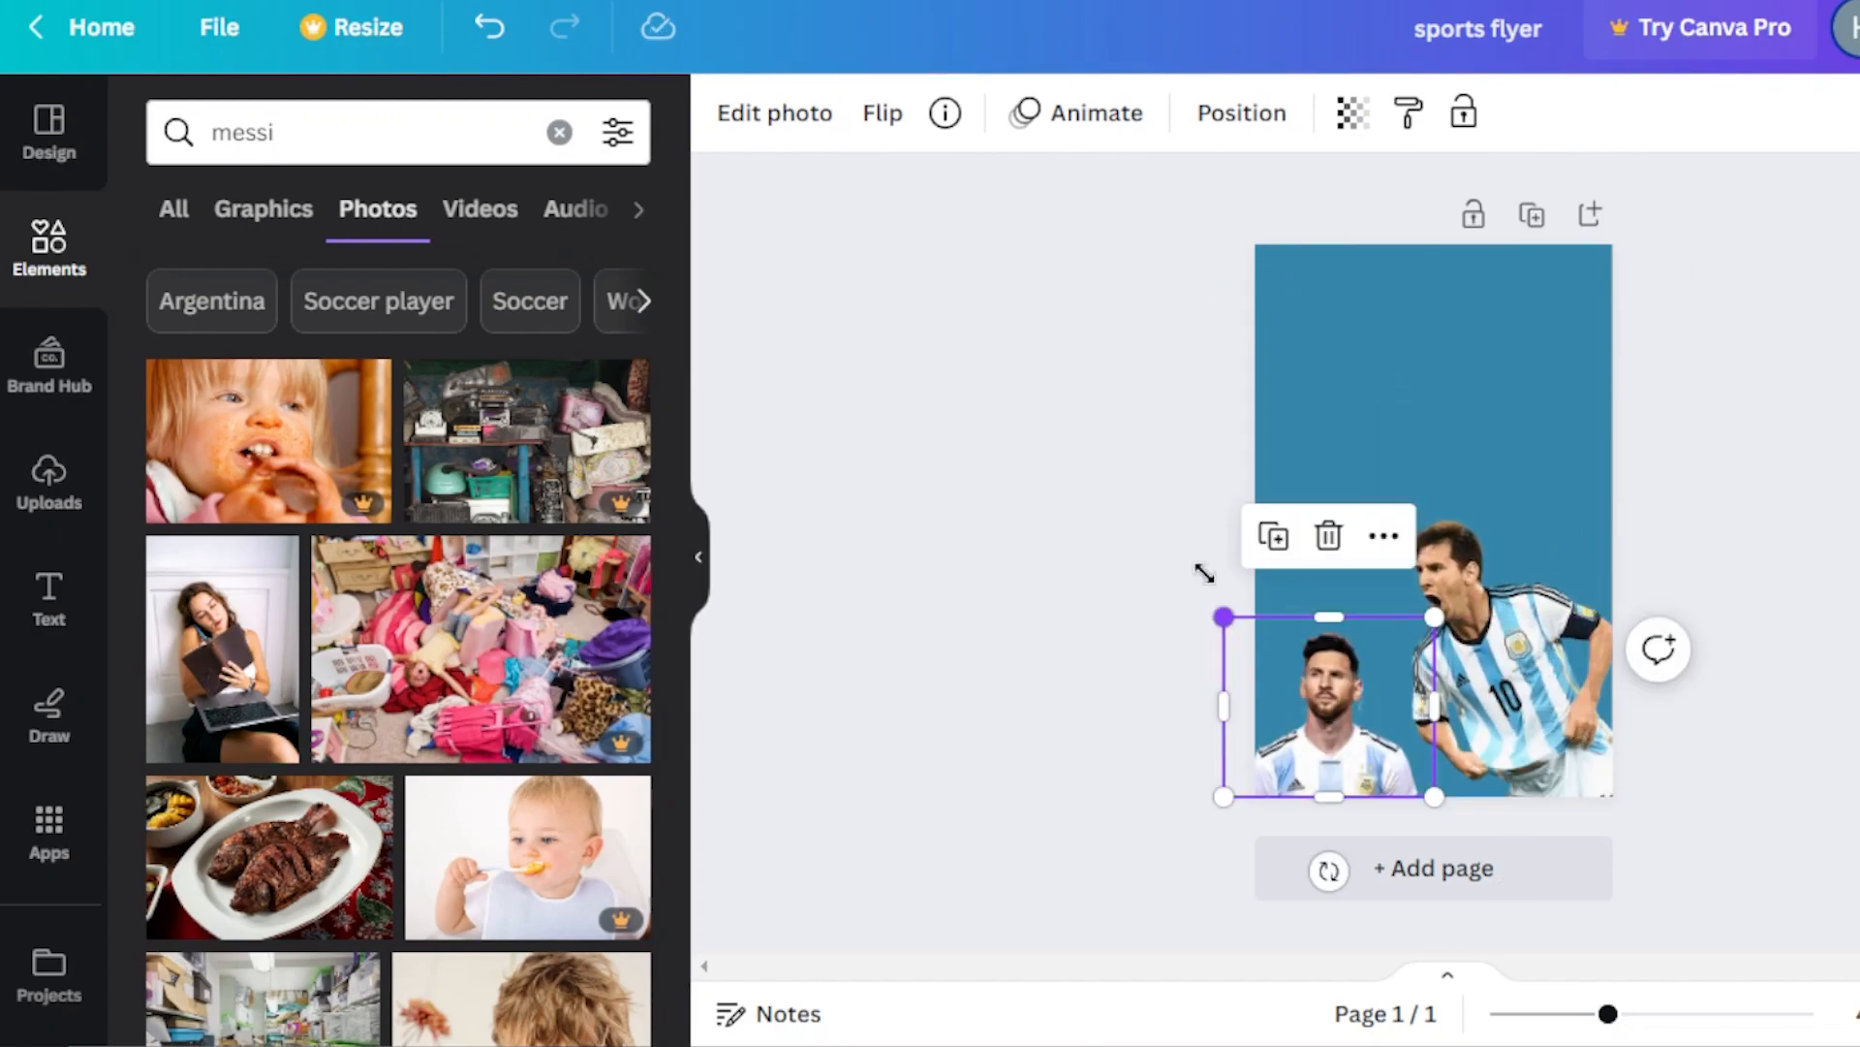
Step: Enlarge the portrait cutout to about the page's width, set it at the bottom edge, and move the shouting player to the upper left
{"action": "left_click_drag", "start_coordinate": [1205, 574], "coordinate": [1147, 378]}
{"action": "left_click_drag", "start_coordinate": [1341, 664], "coordinate": [1461, 690]}
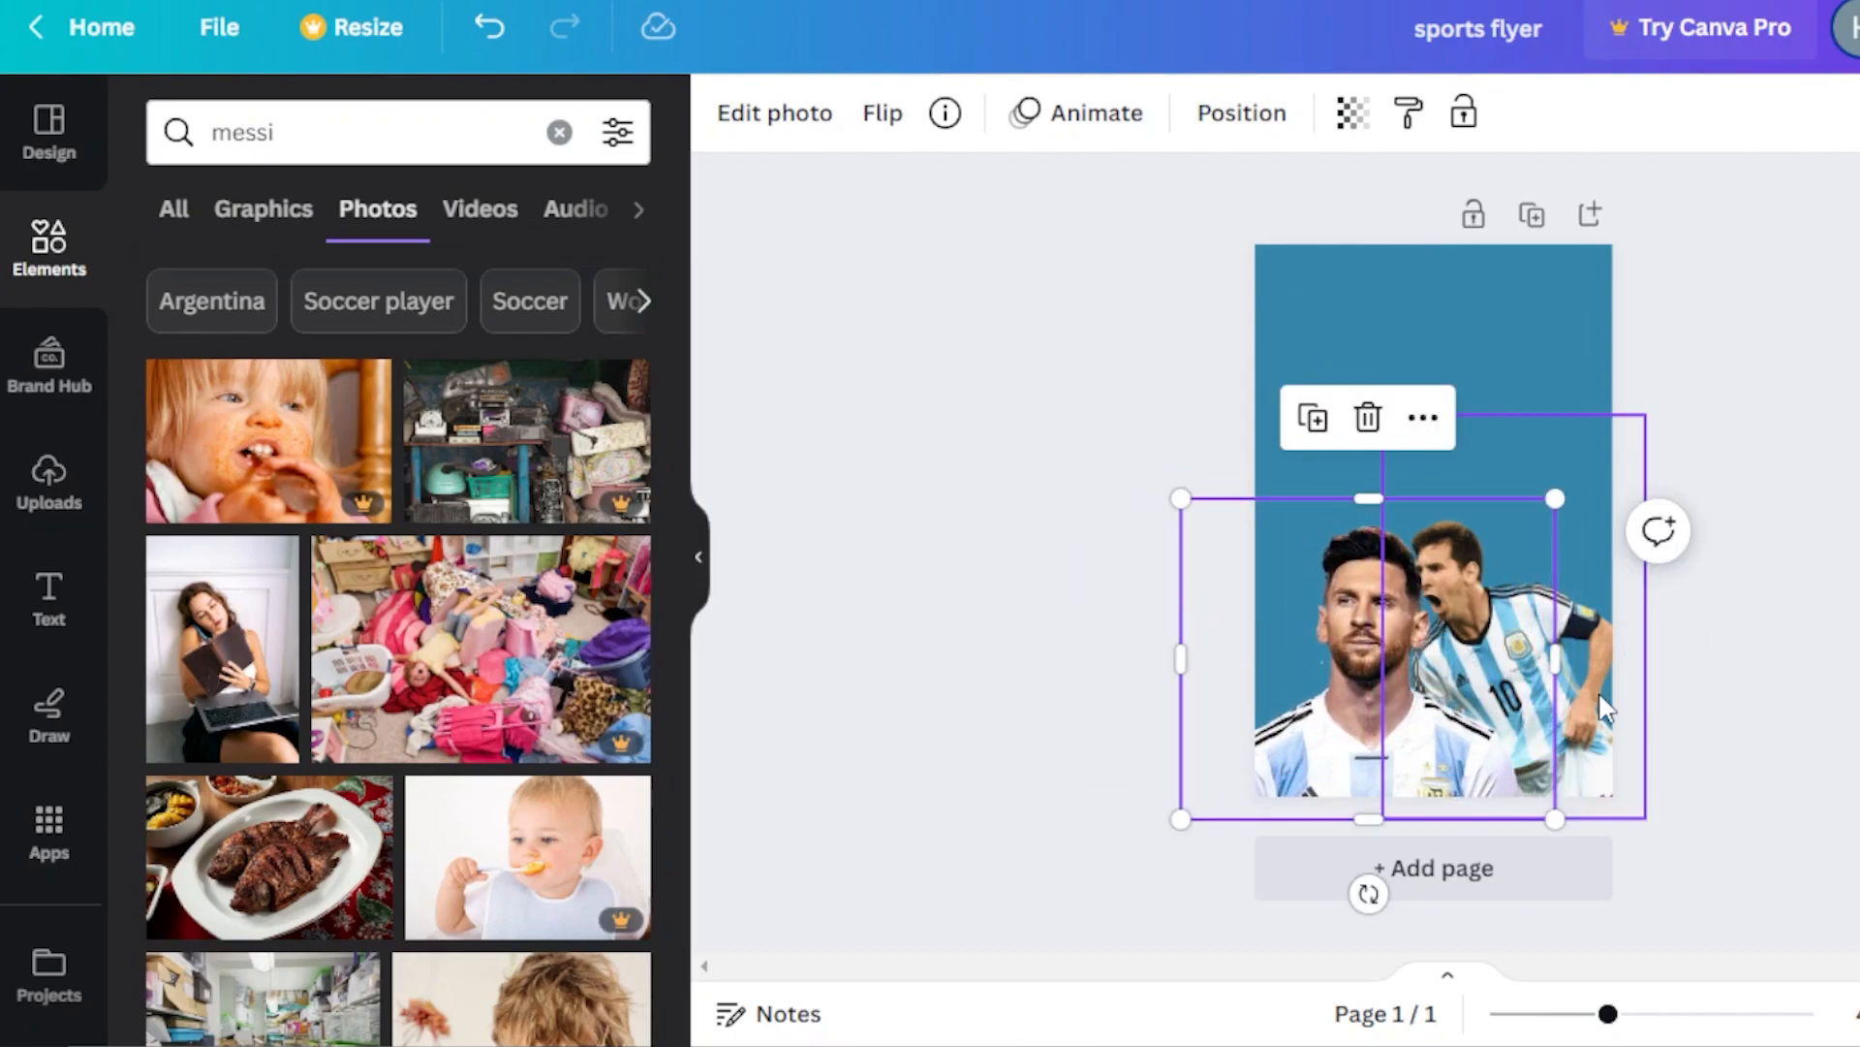
{"action": "left_click_drag", "start_coordinate": [1597, 754], "coordinate": [1405, 454]}
{"action": "left_click_drag", "start_coordinate": [1405, 743], "coordinate": [1480, 696]}
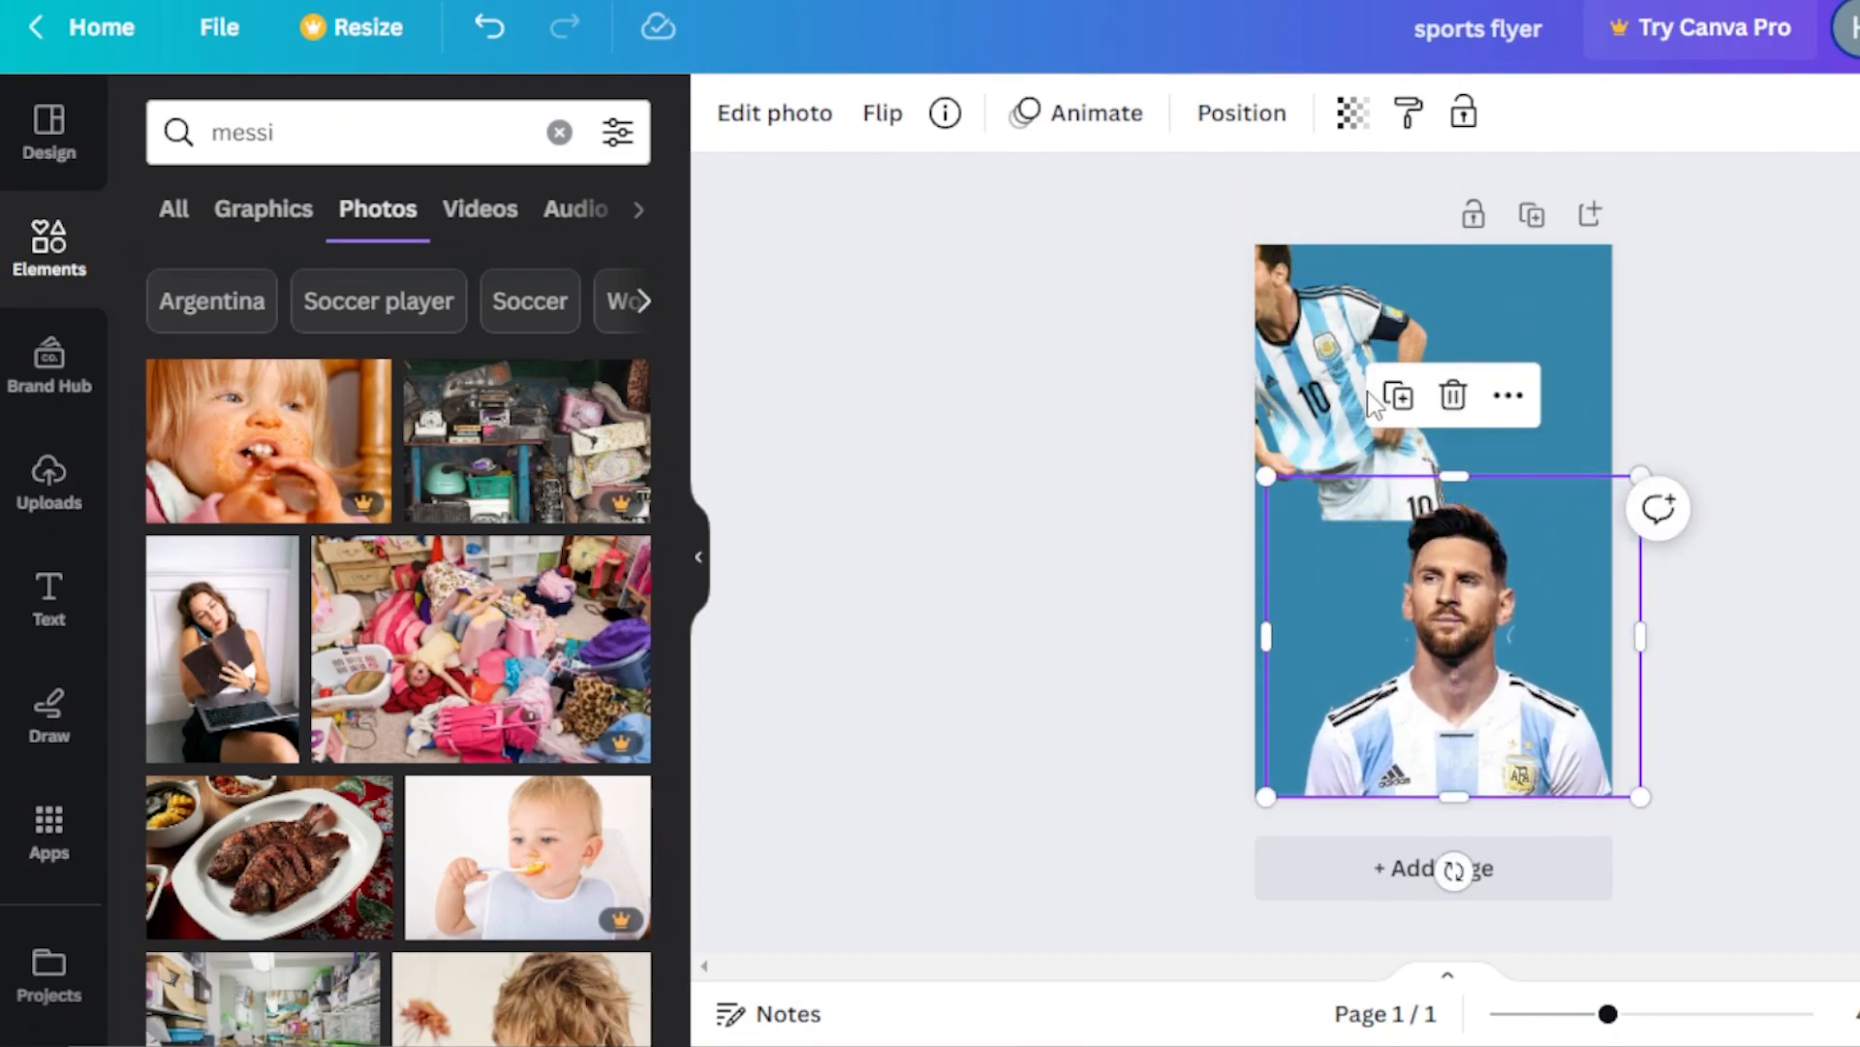
Step: Position the shouting player behind the portrait on its left and view the layer order options
{"action": "left_click", "coordinate": [1337, 446]}
{"action": "left_click_drag", "start_coordinate": [1337, 445], "coordinate": [1415, 601]}
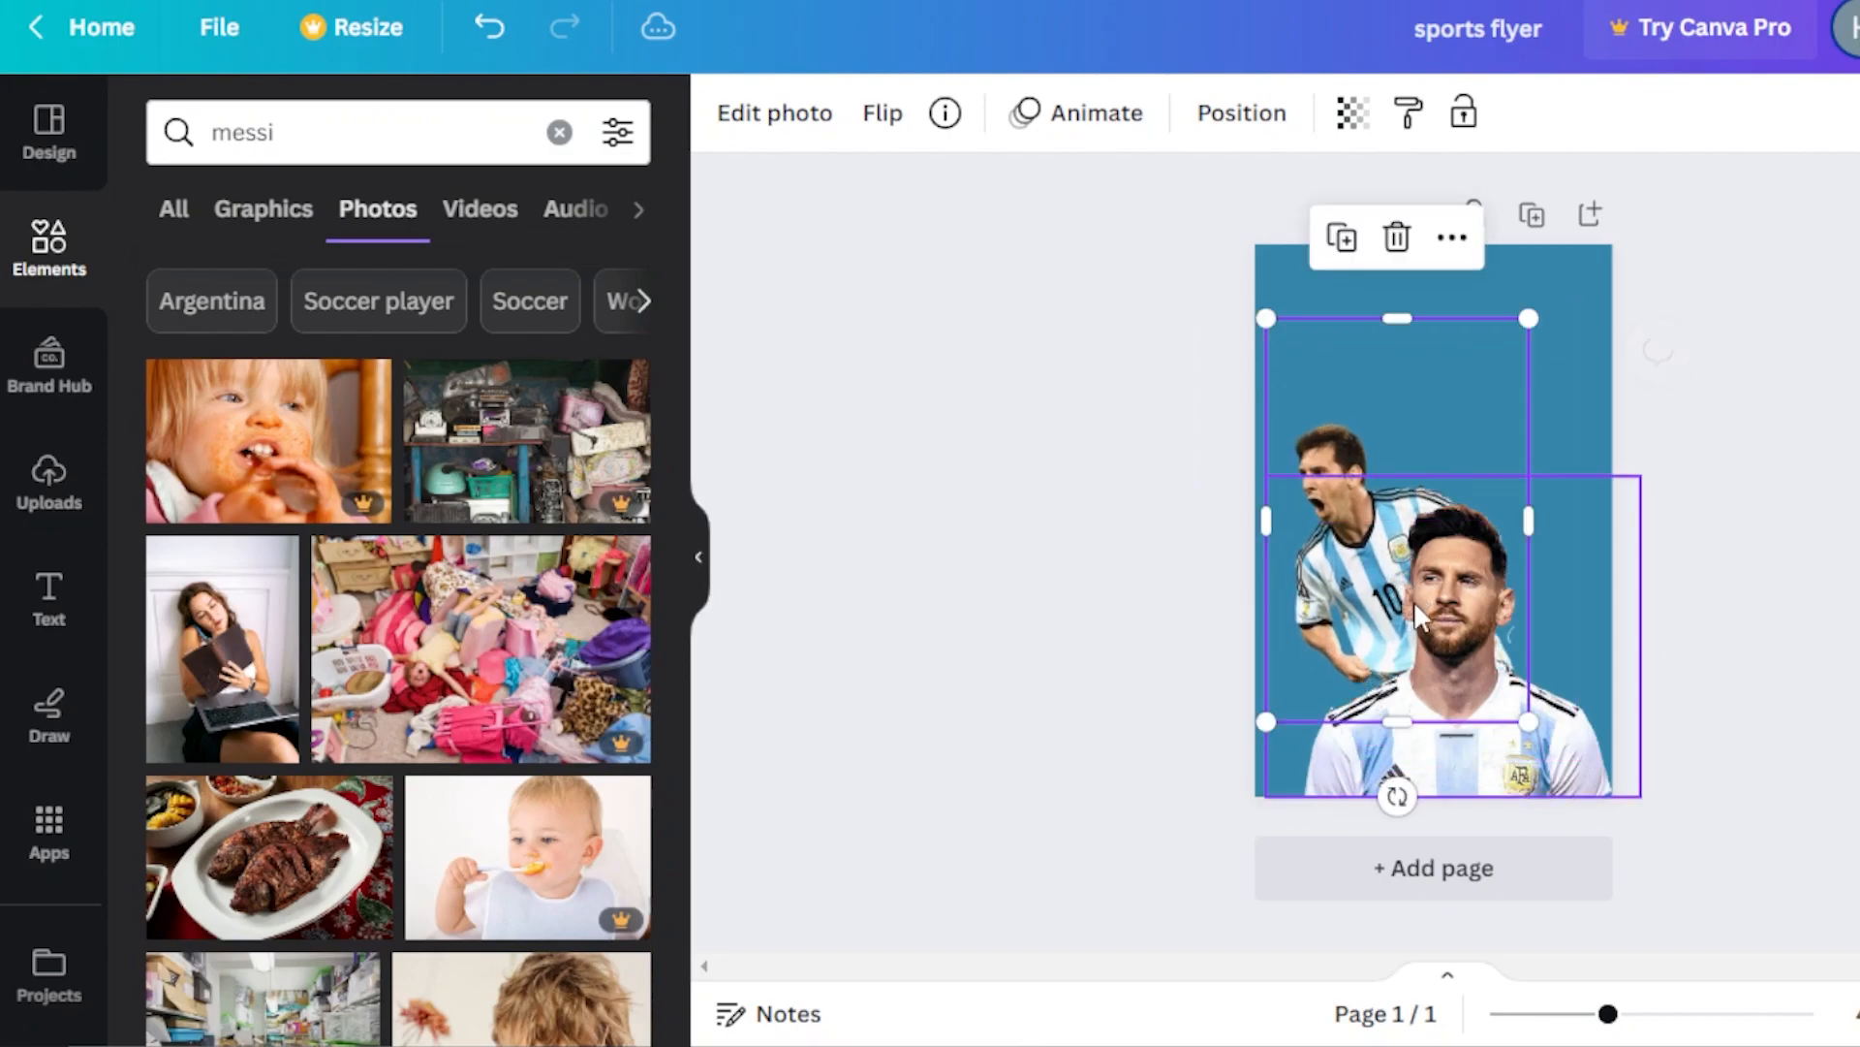
{"action": "left_click", "coordinate": [1452, 238]}
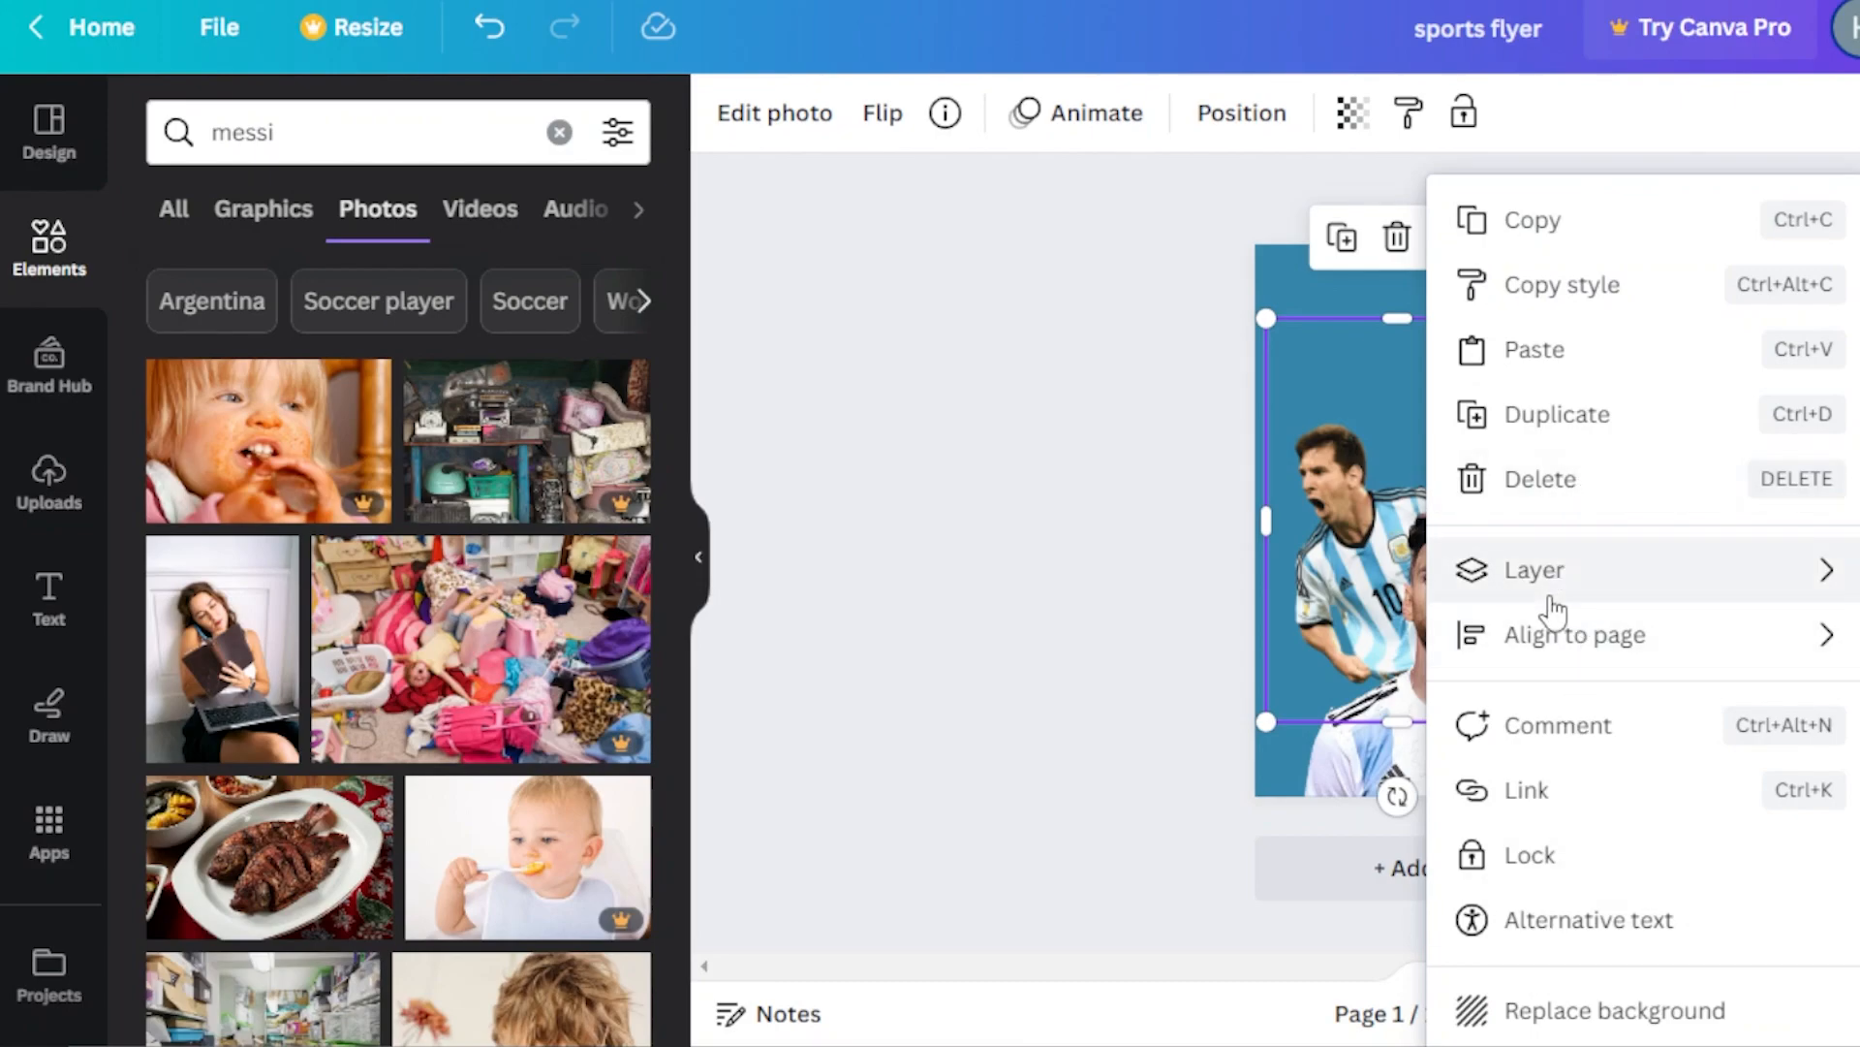
{"action": "mouse_move", "coordinate": [1550, 610]}
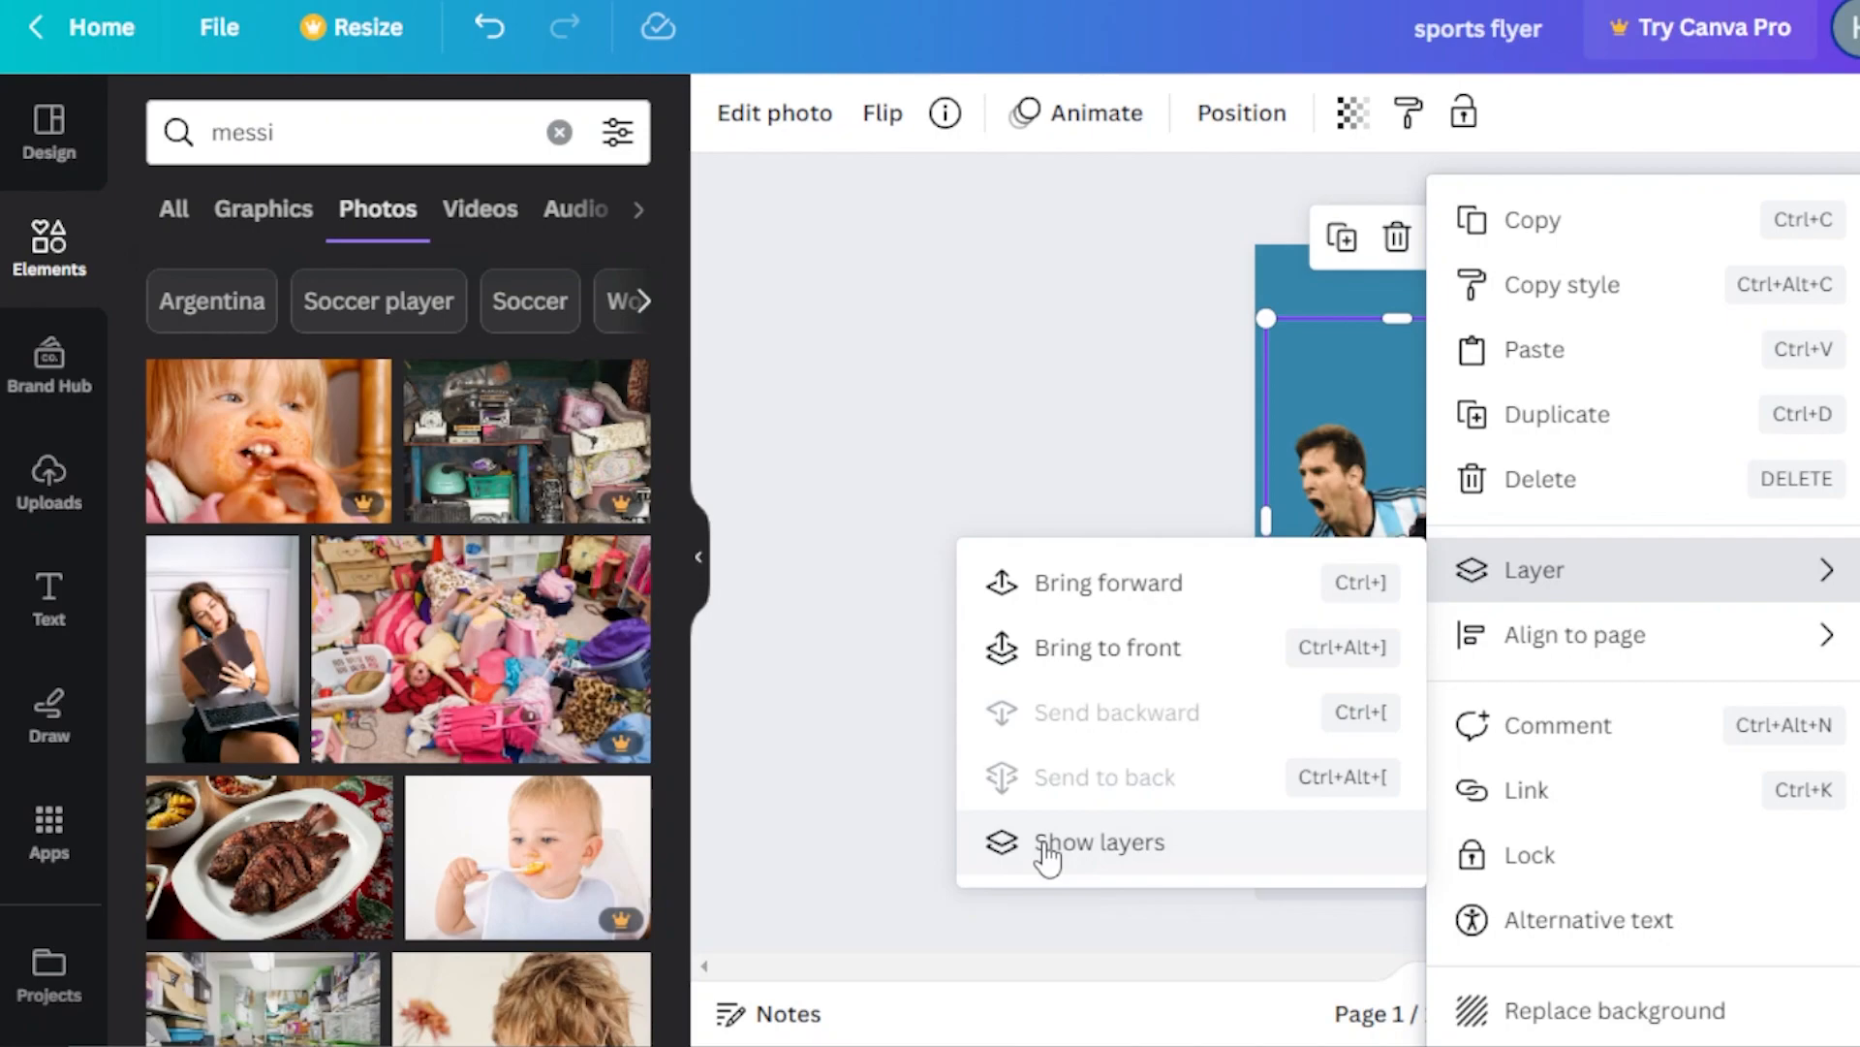
{"action": "left_click", "coordinate": [1084, 481]}
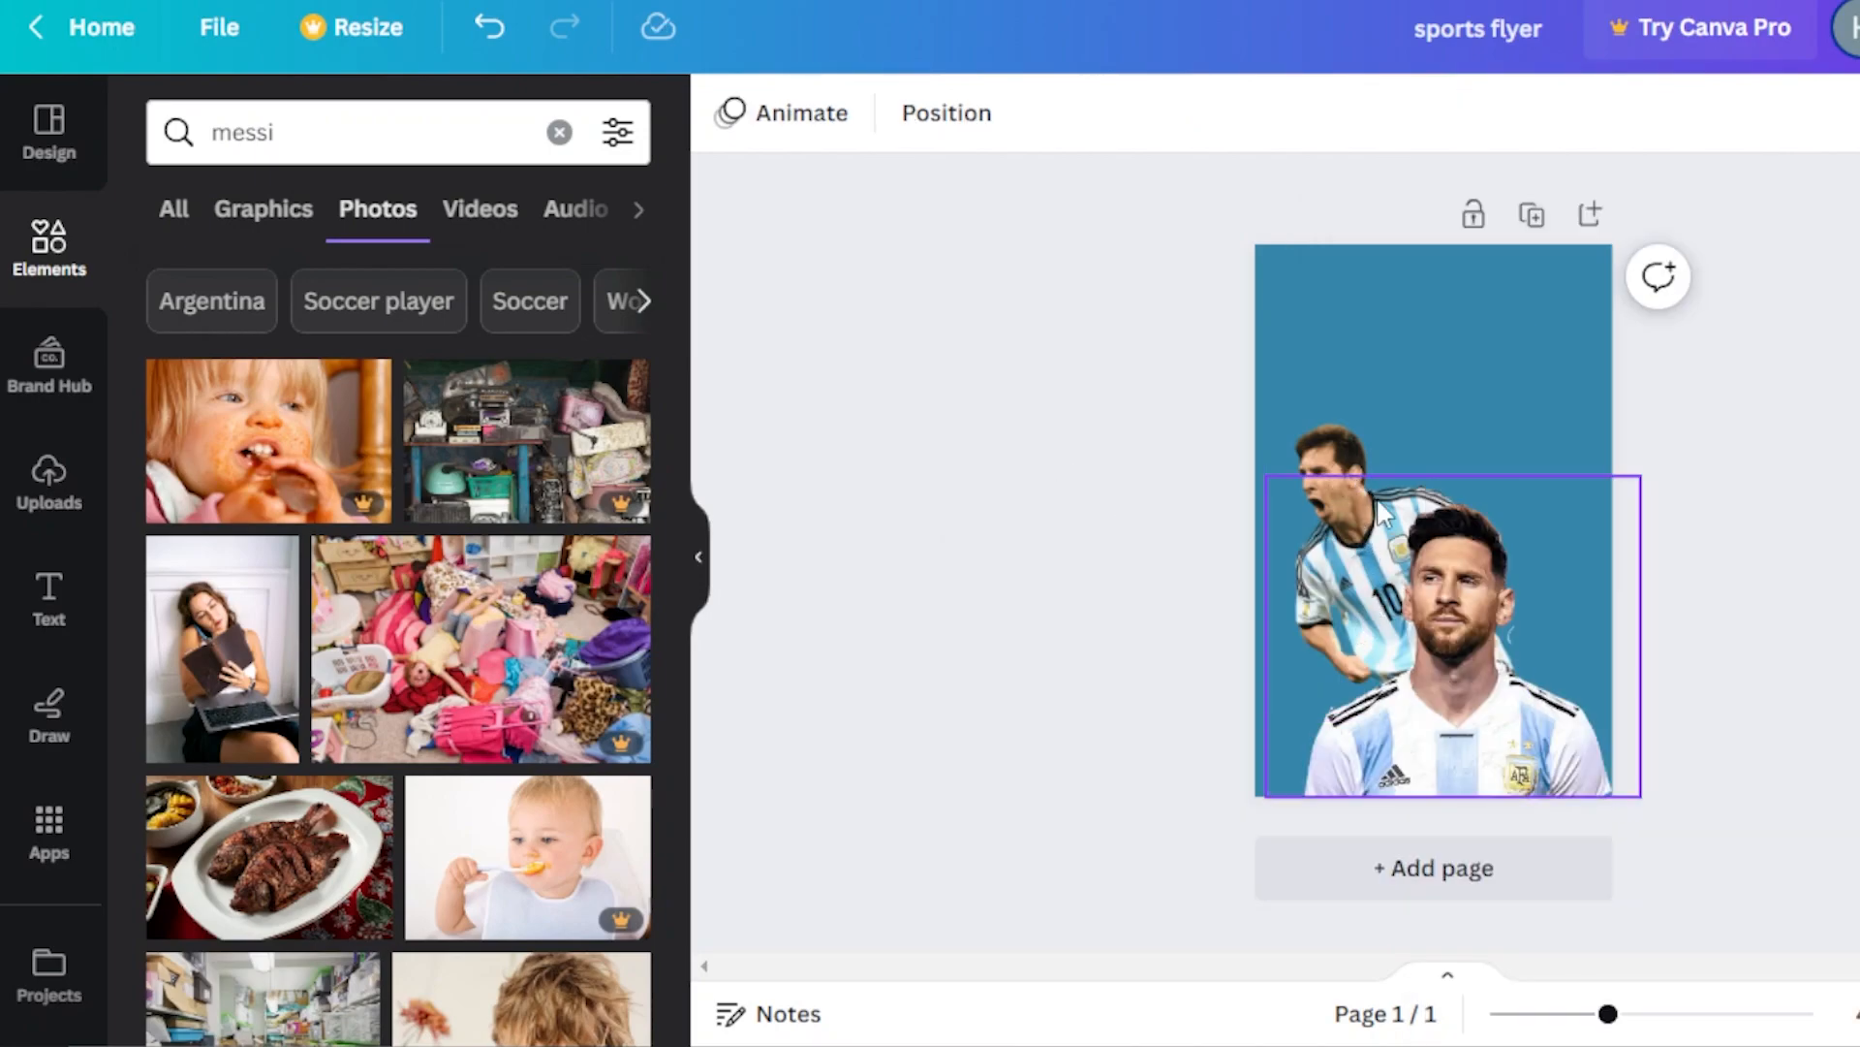
Step: Enlarge the portrait slightly, align it to the page's lower right, and set the shouting player against the page's left edge
{"action": "left_click", "coordinate": [1502, 687]}
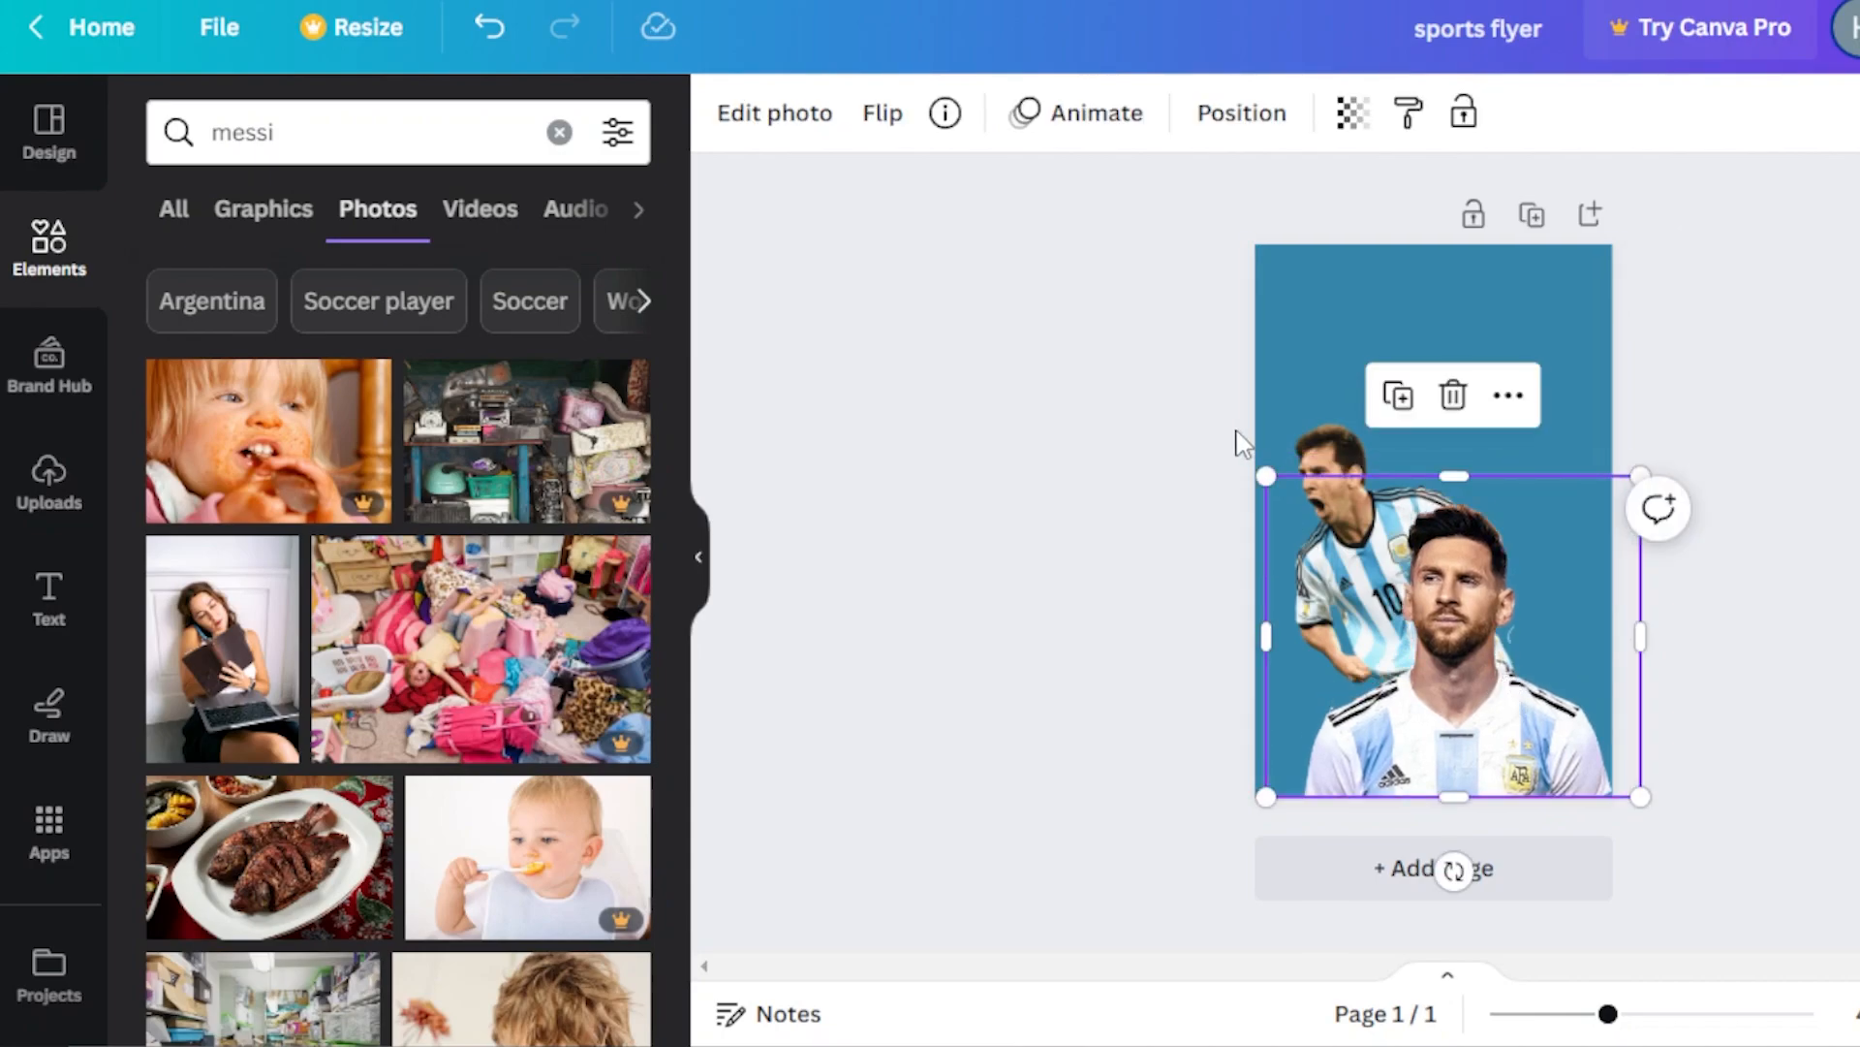
{"action": "left_click_drag", "start_coordinate": [1257, 471], "coordinate": [1241, 454]}
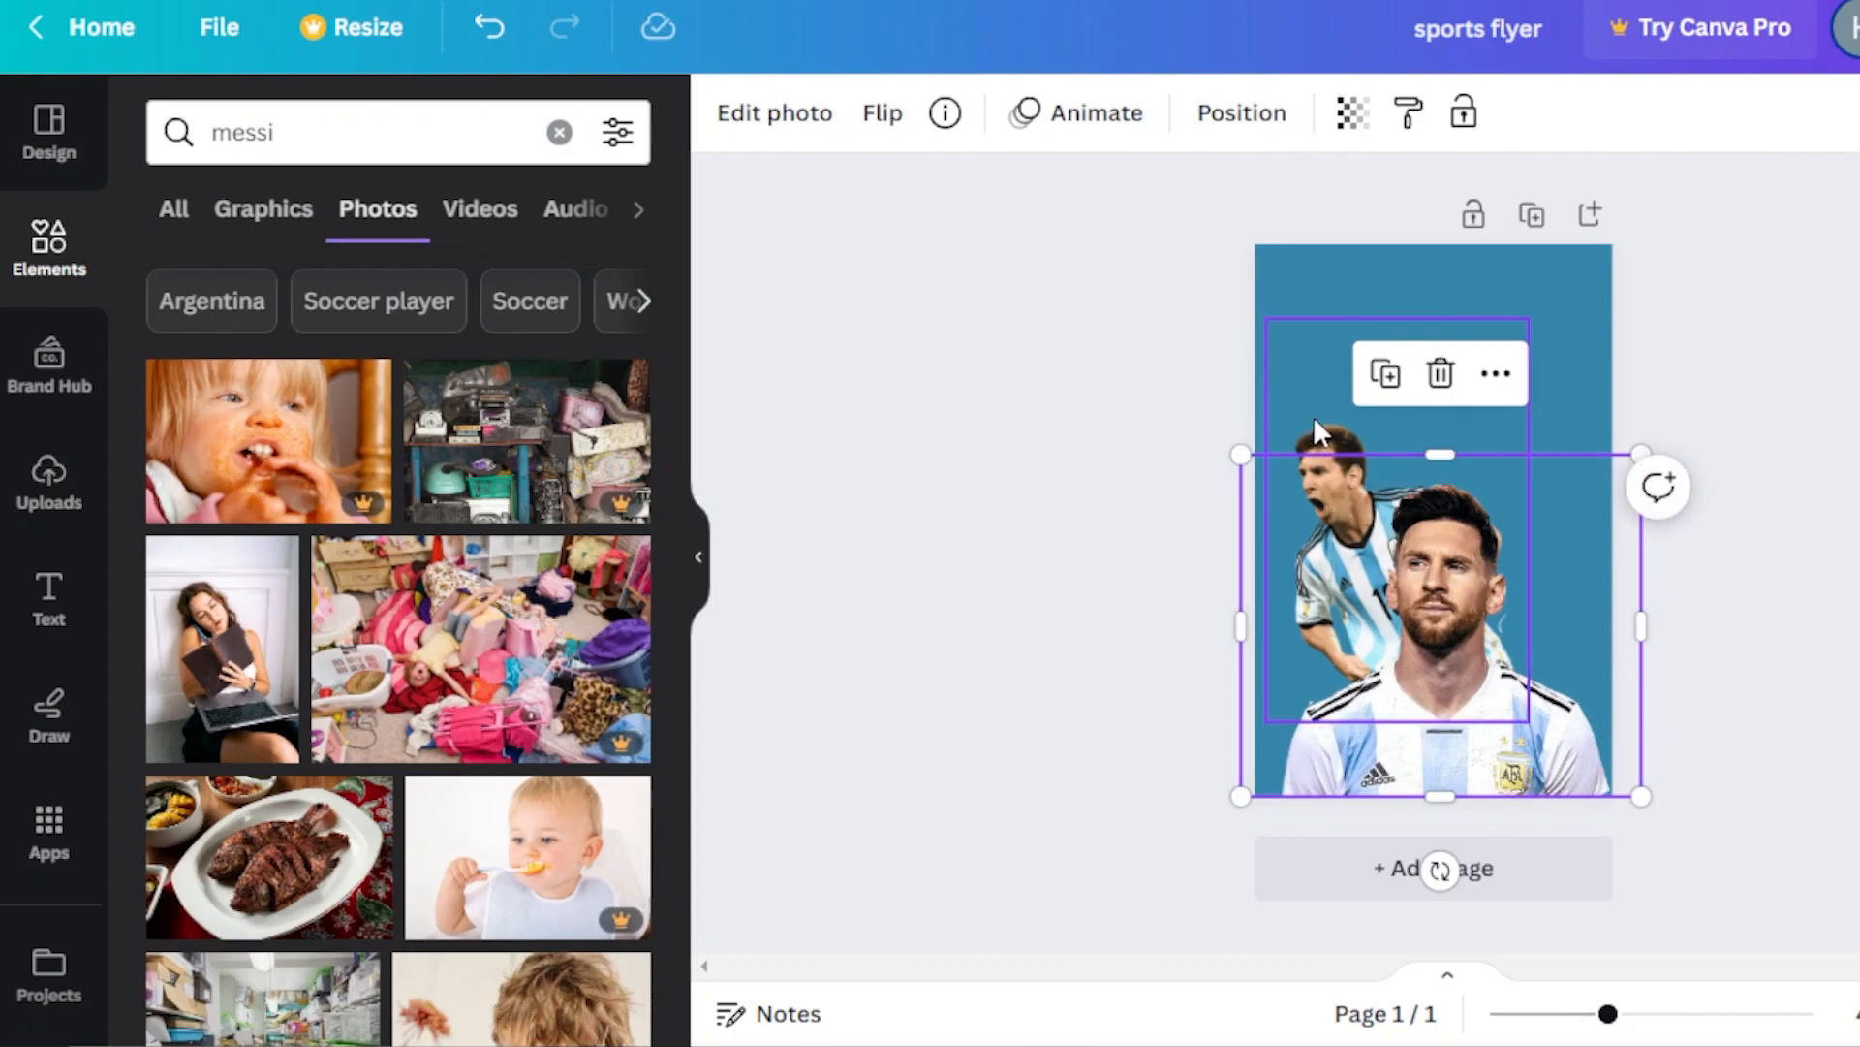
{"action": "left_click", "coordinate": [1312, 414]}
{"action": "mouse_move", "coordinate": [1312, 415]}
{"action": "left_mouse_down"}
{"action": "mouse_move", "coordinate": [1312, 366]}
{"action": "mouse_move", "coordinate": [1309, 392]}
{"action": "left_mouse_up"}
{"action": "left_click", "coordinate": [1418, 550]}
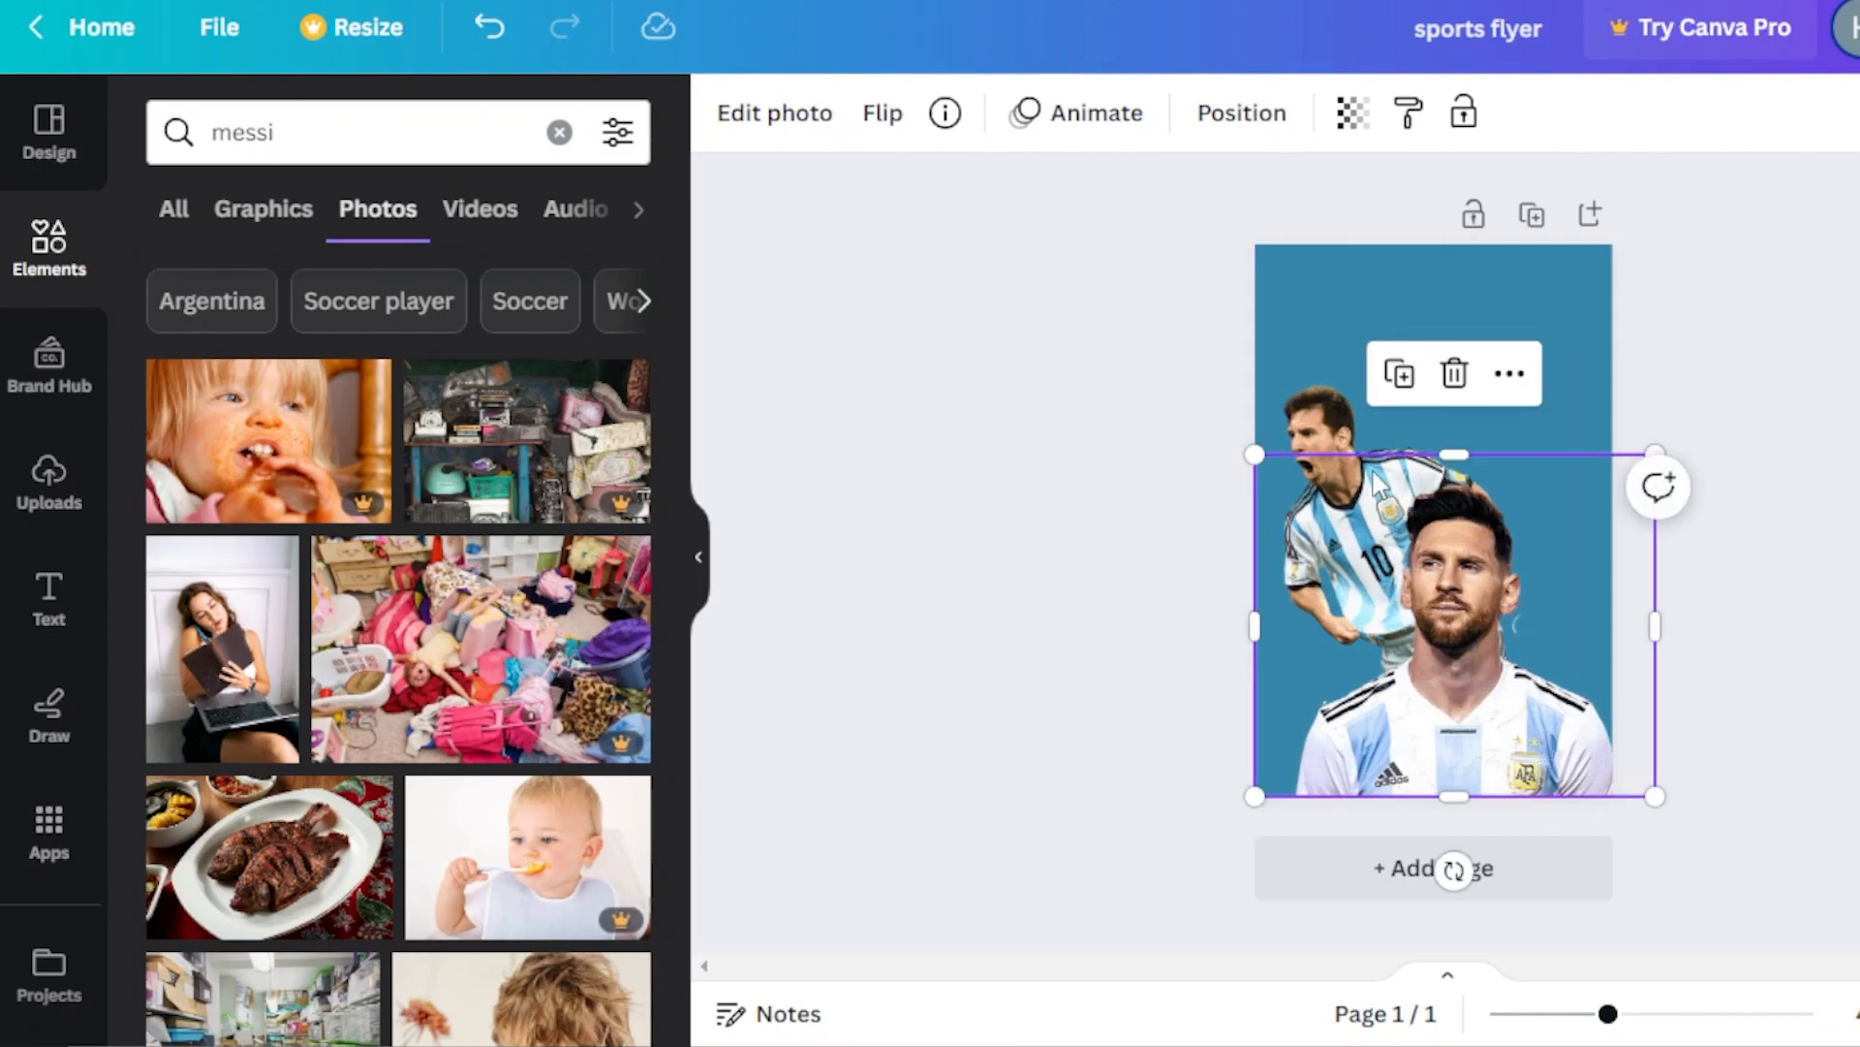
{"action": "left_click_drag", "start_coordinate": [1328, 420], "coordinate": [1329, 452]}
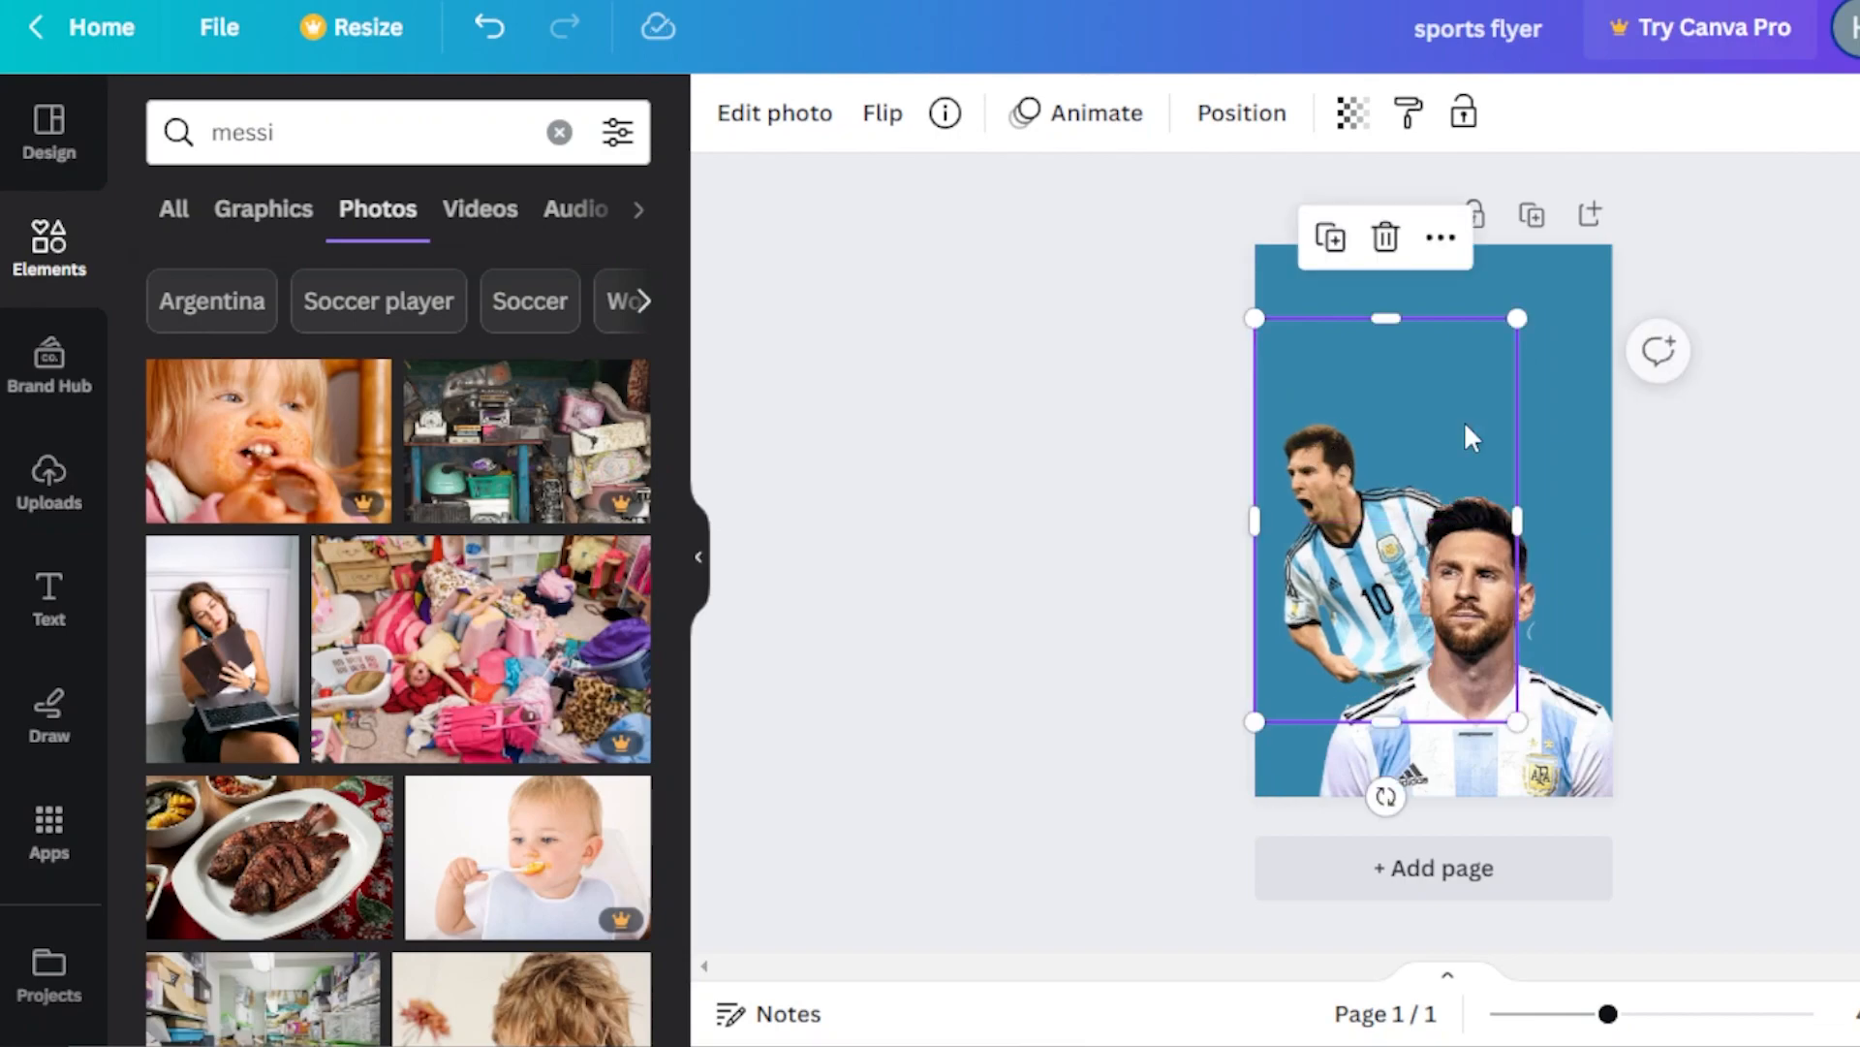
{"action": "left_click", "coordinate": [1786, 412]}
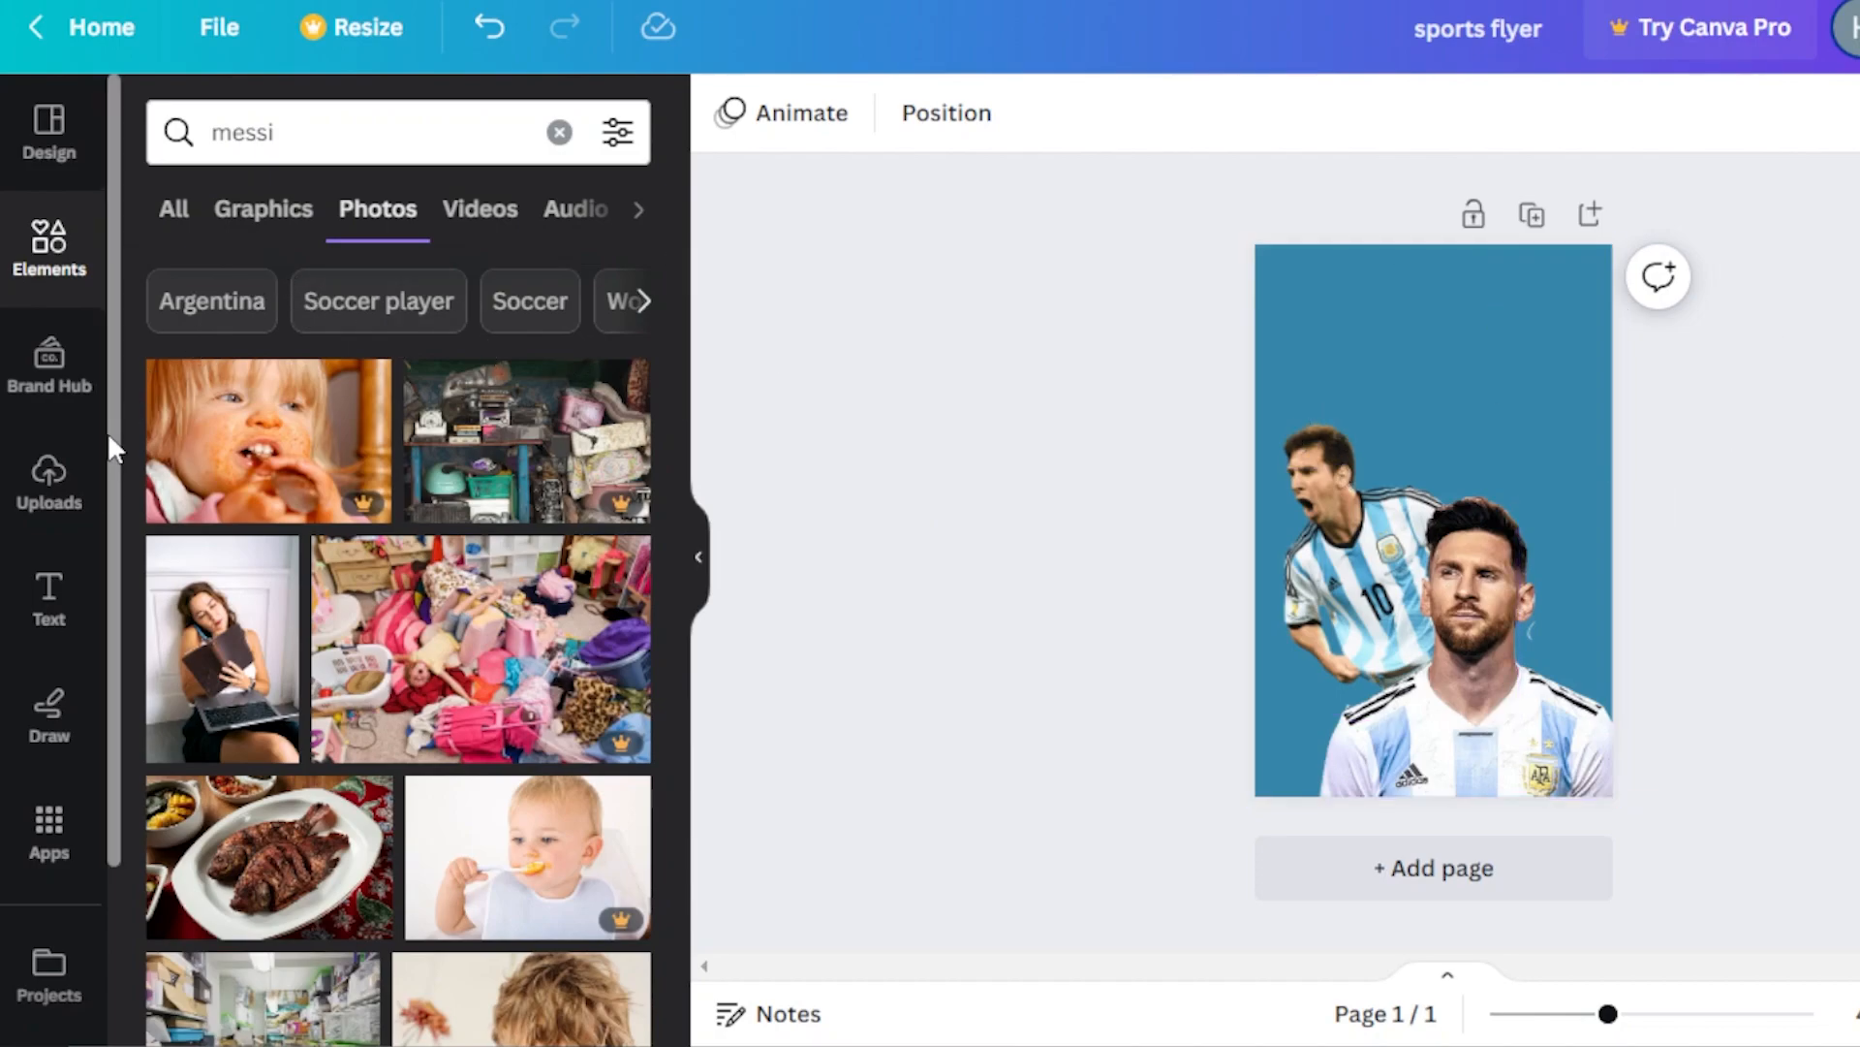
Step: Add a heading reading "MESSI 10" above the two players
{"action": "left_click", "coordinate": [70, 603]}
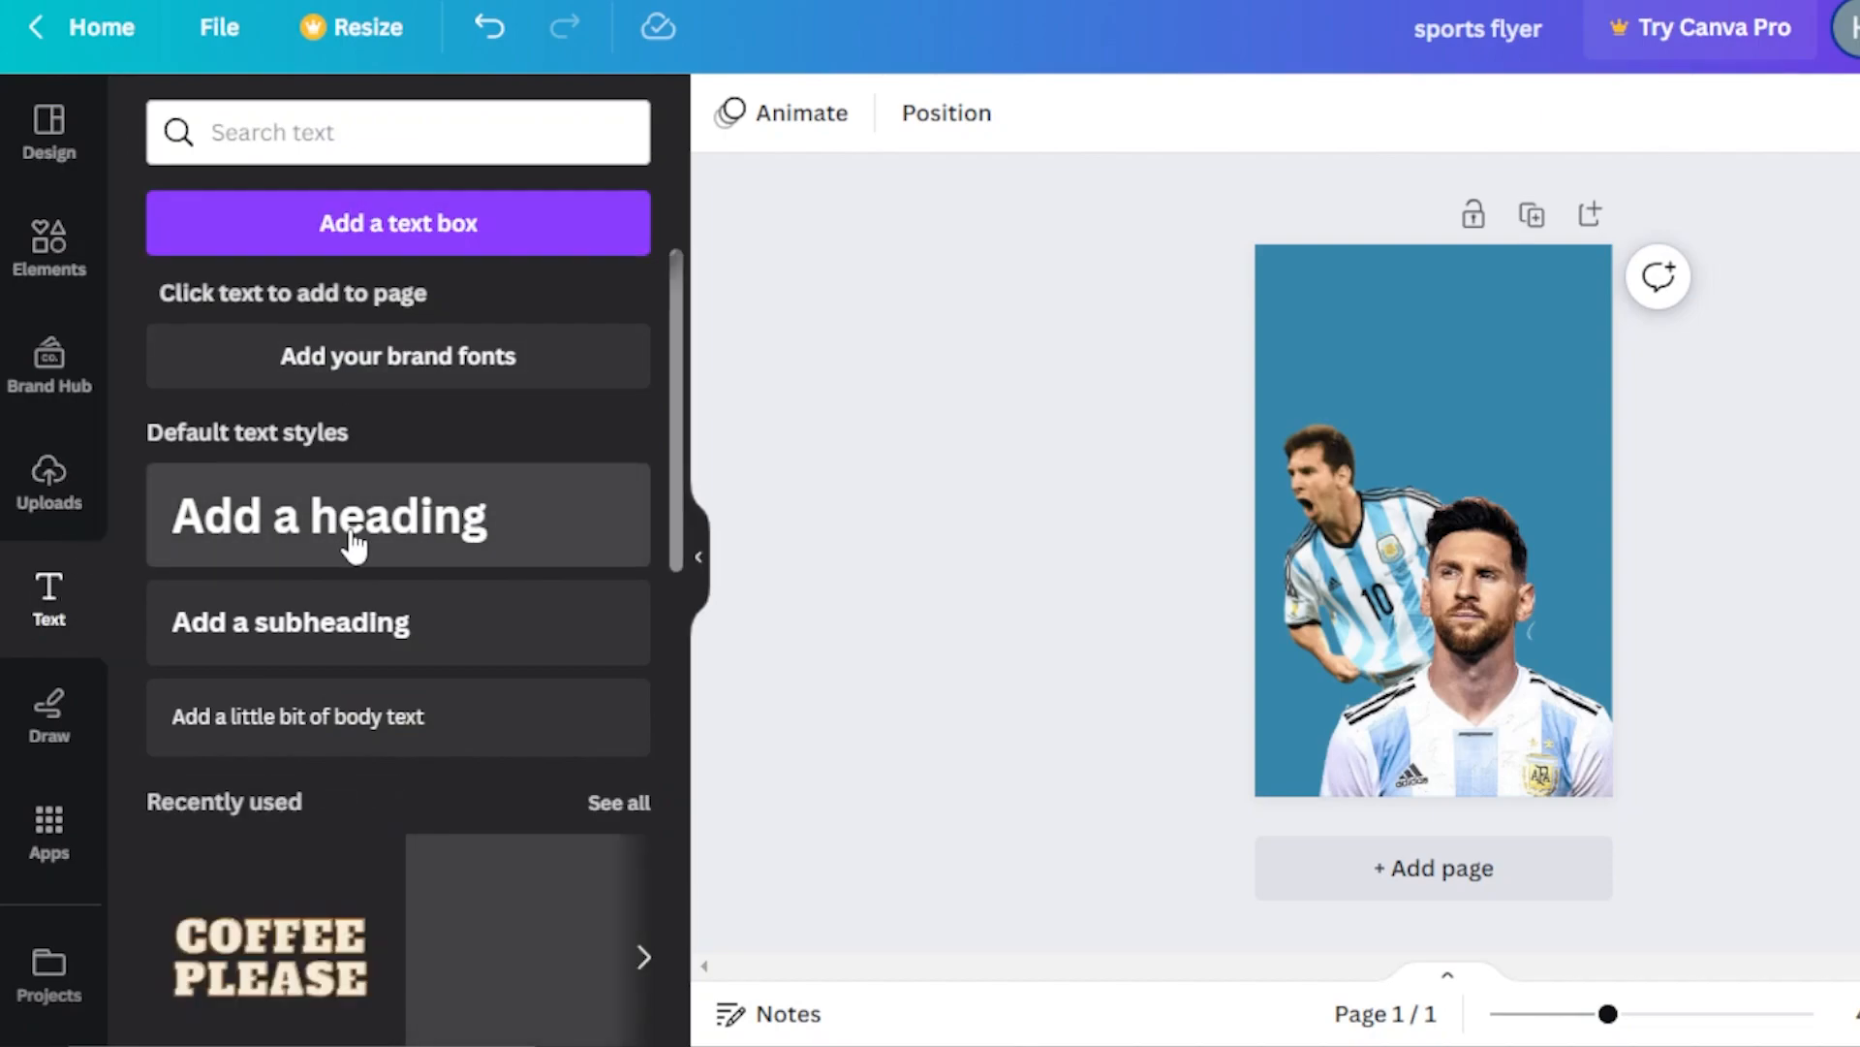
{"action": "mouse_move", "coordinate": [677, 303]}
{"action": "left_mouse_down"}
{"action": "mouse_move", "coordinate": [660, 591]}
{"action": "mouse_move", "coordinate": [643, 307]}
{"action": "left_mouse_up"}
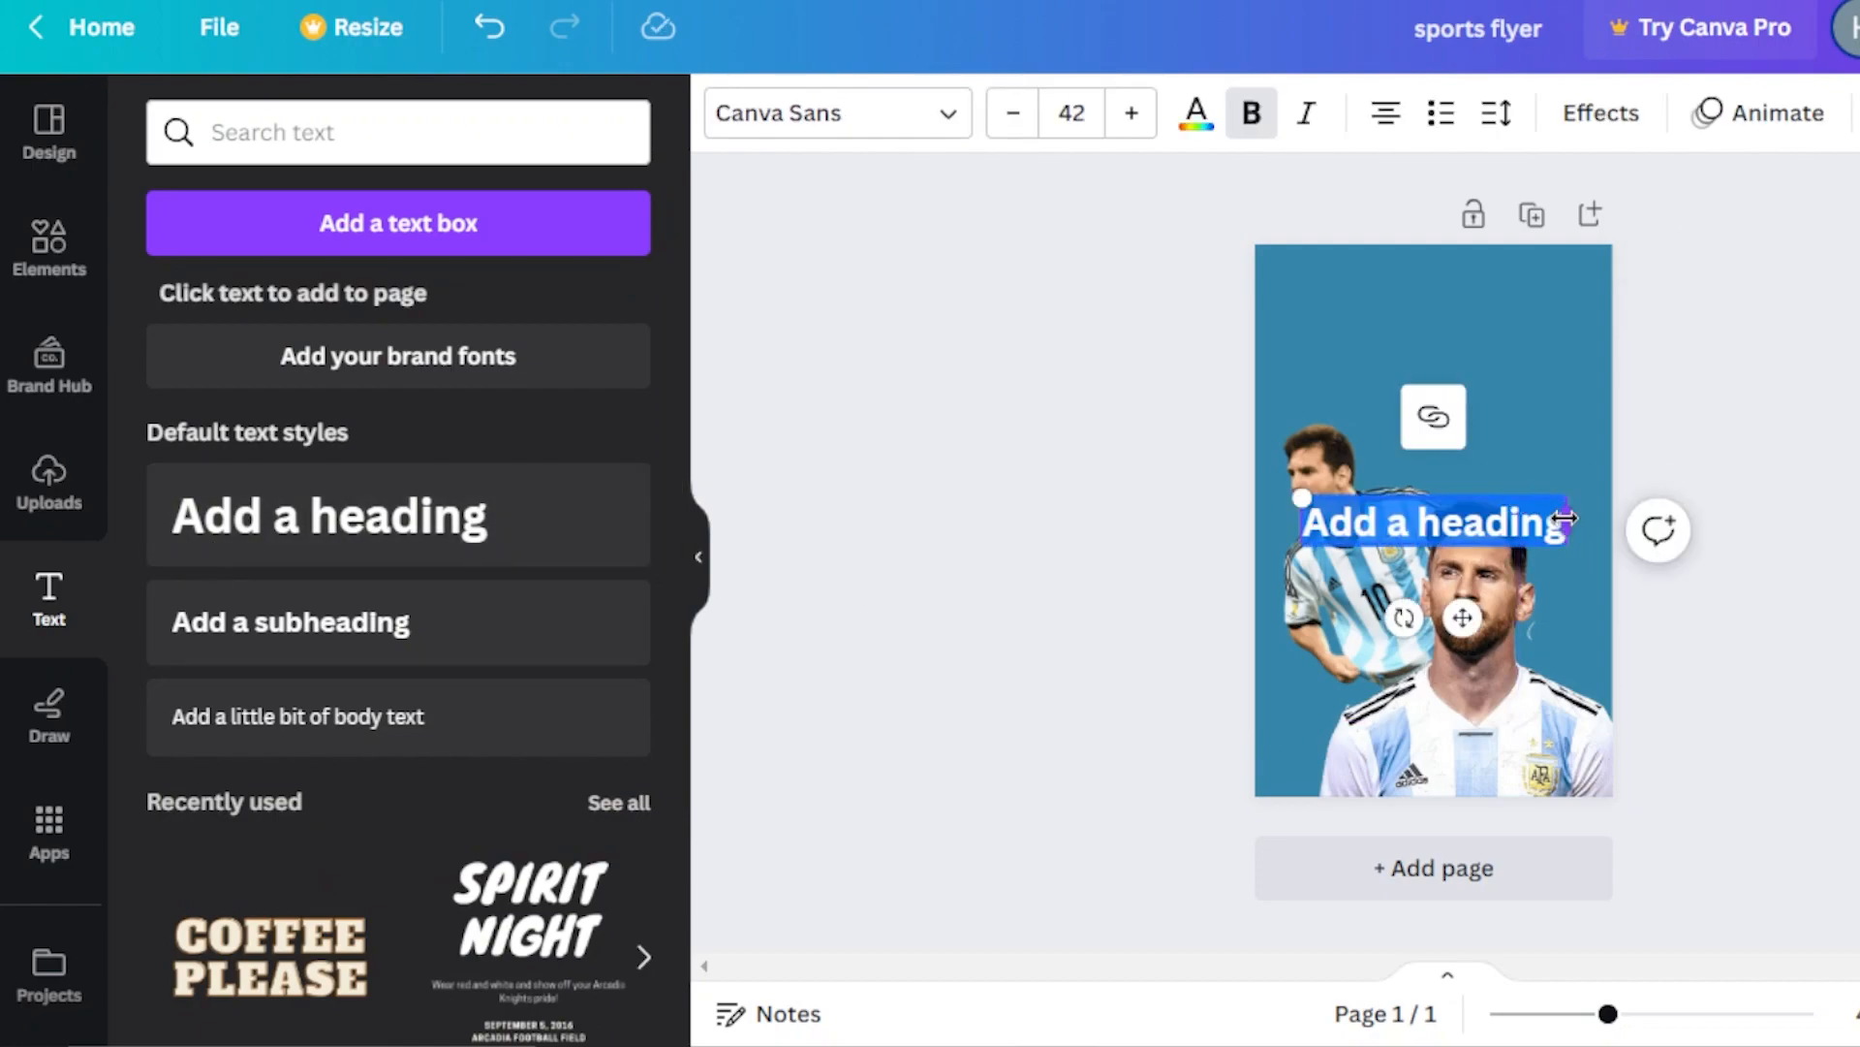
{"action": "left_click_drag", "start_coordinate": [1582, 519], "coordinate": [1638, 513]}
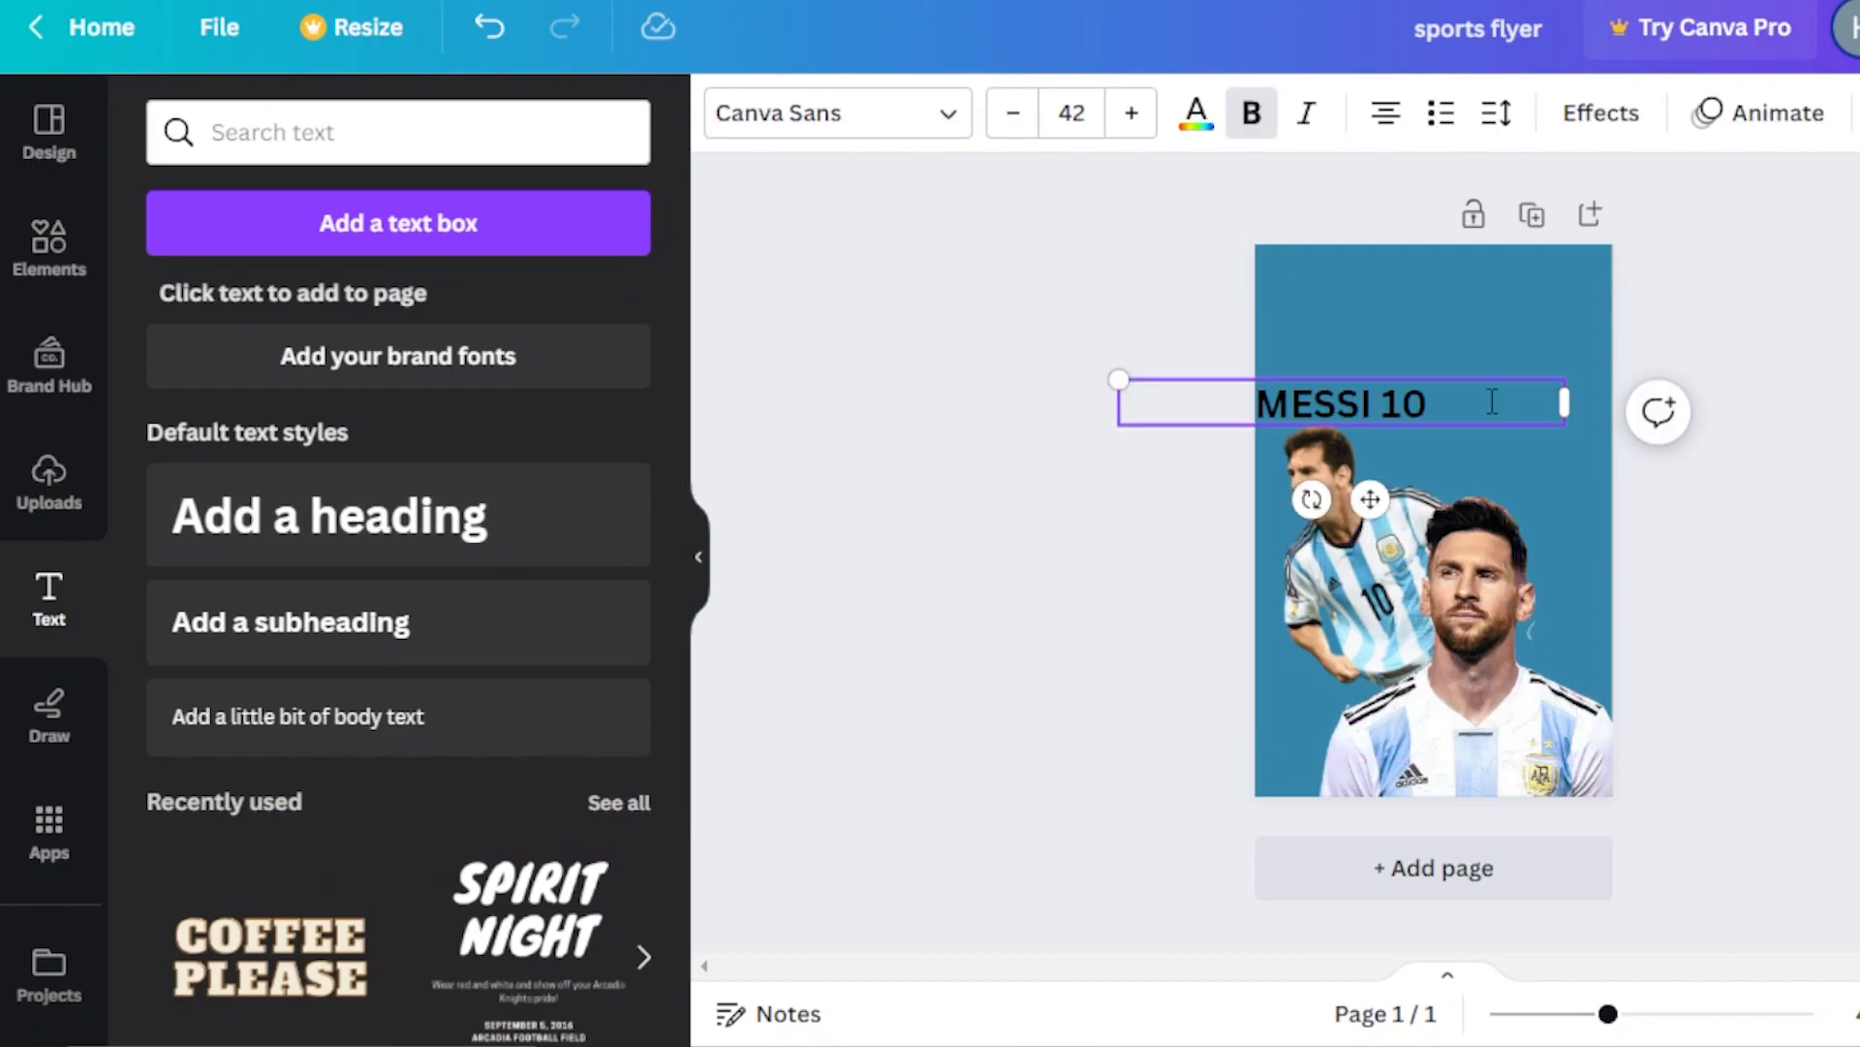
Step: Try the Bebas Neue font on the "MESSI 10" heading
{"action": "left_click_drag", "start_coordinate": [1432, 401], "coordinate": [1239, 401]}
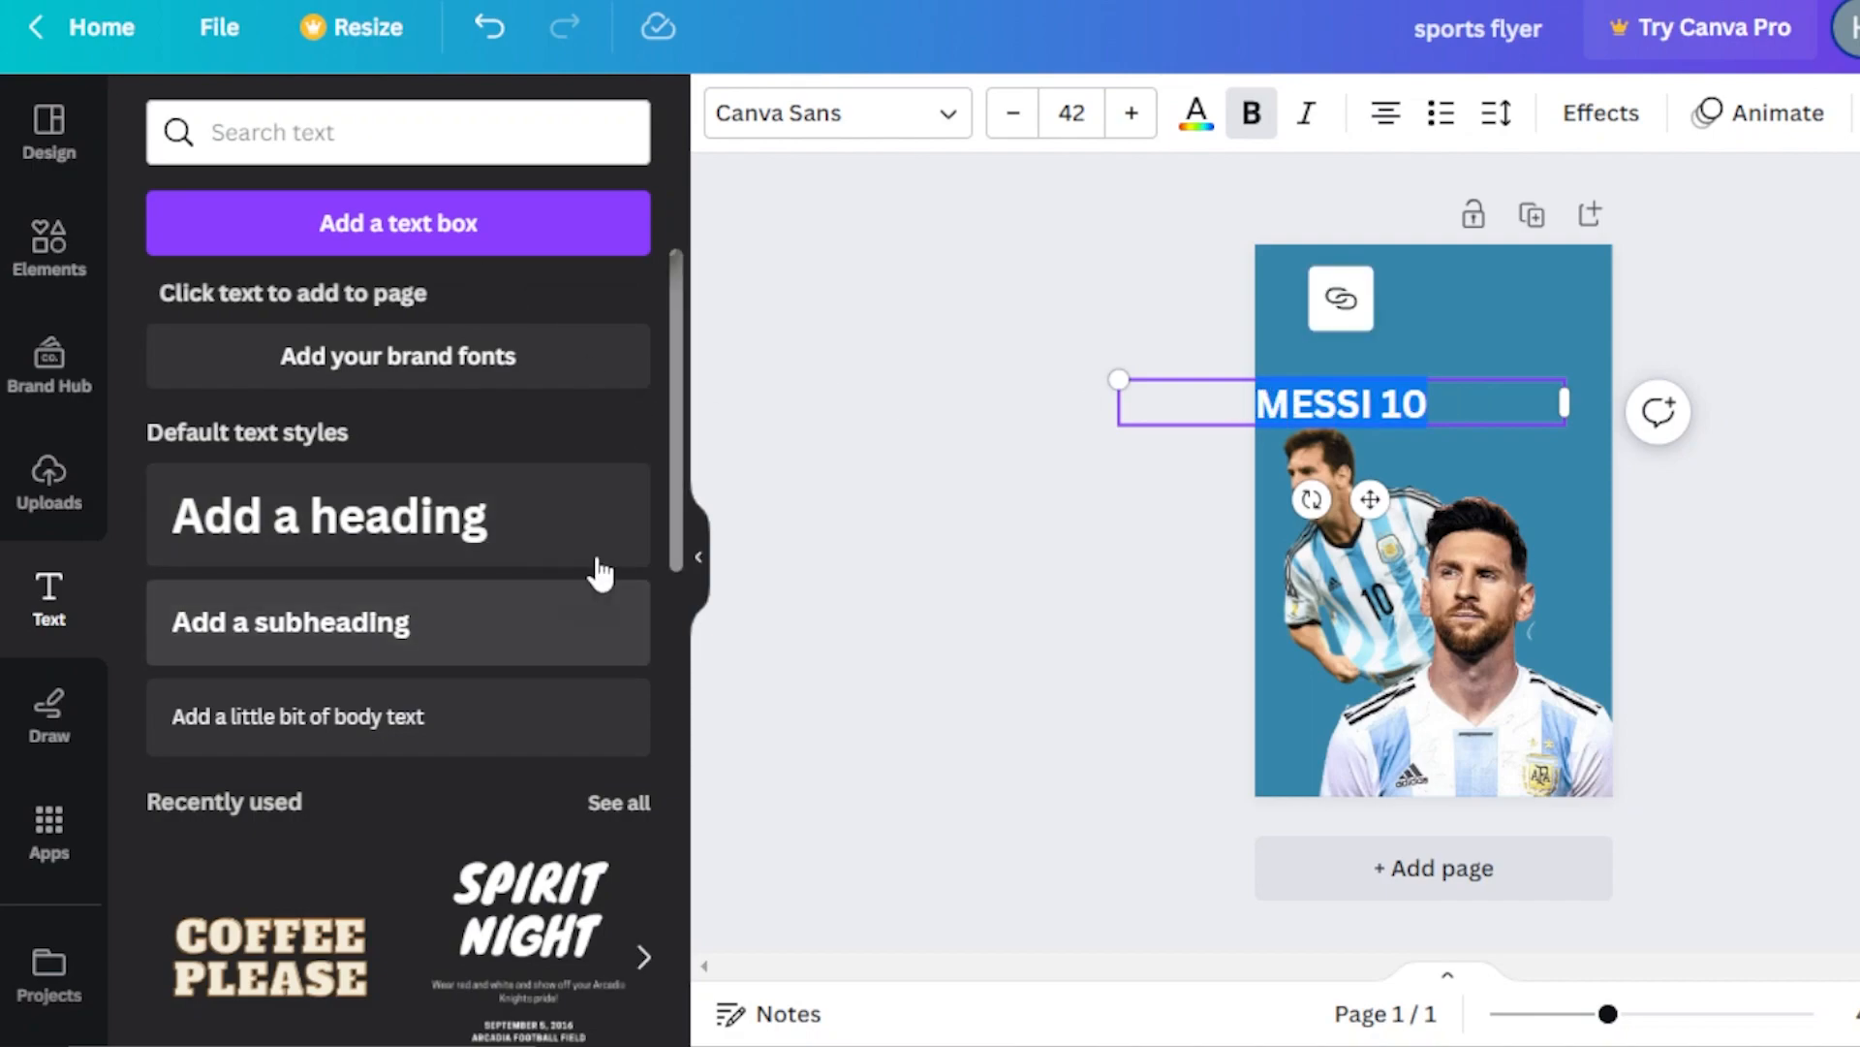
{"action": "left_click", "coordinate": [910, 136]}
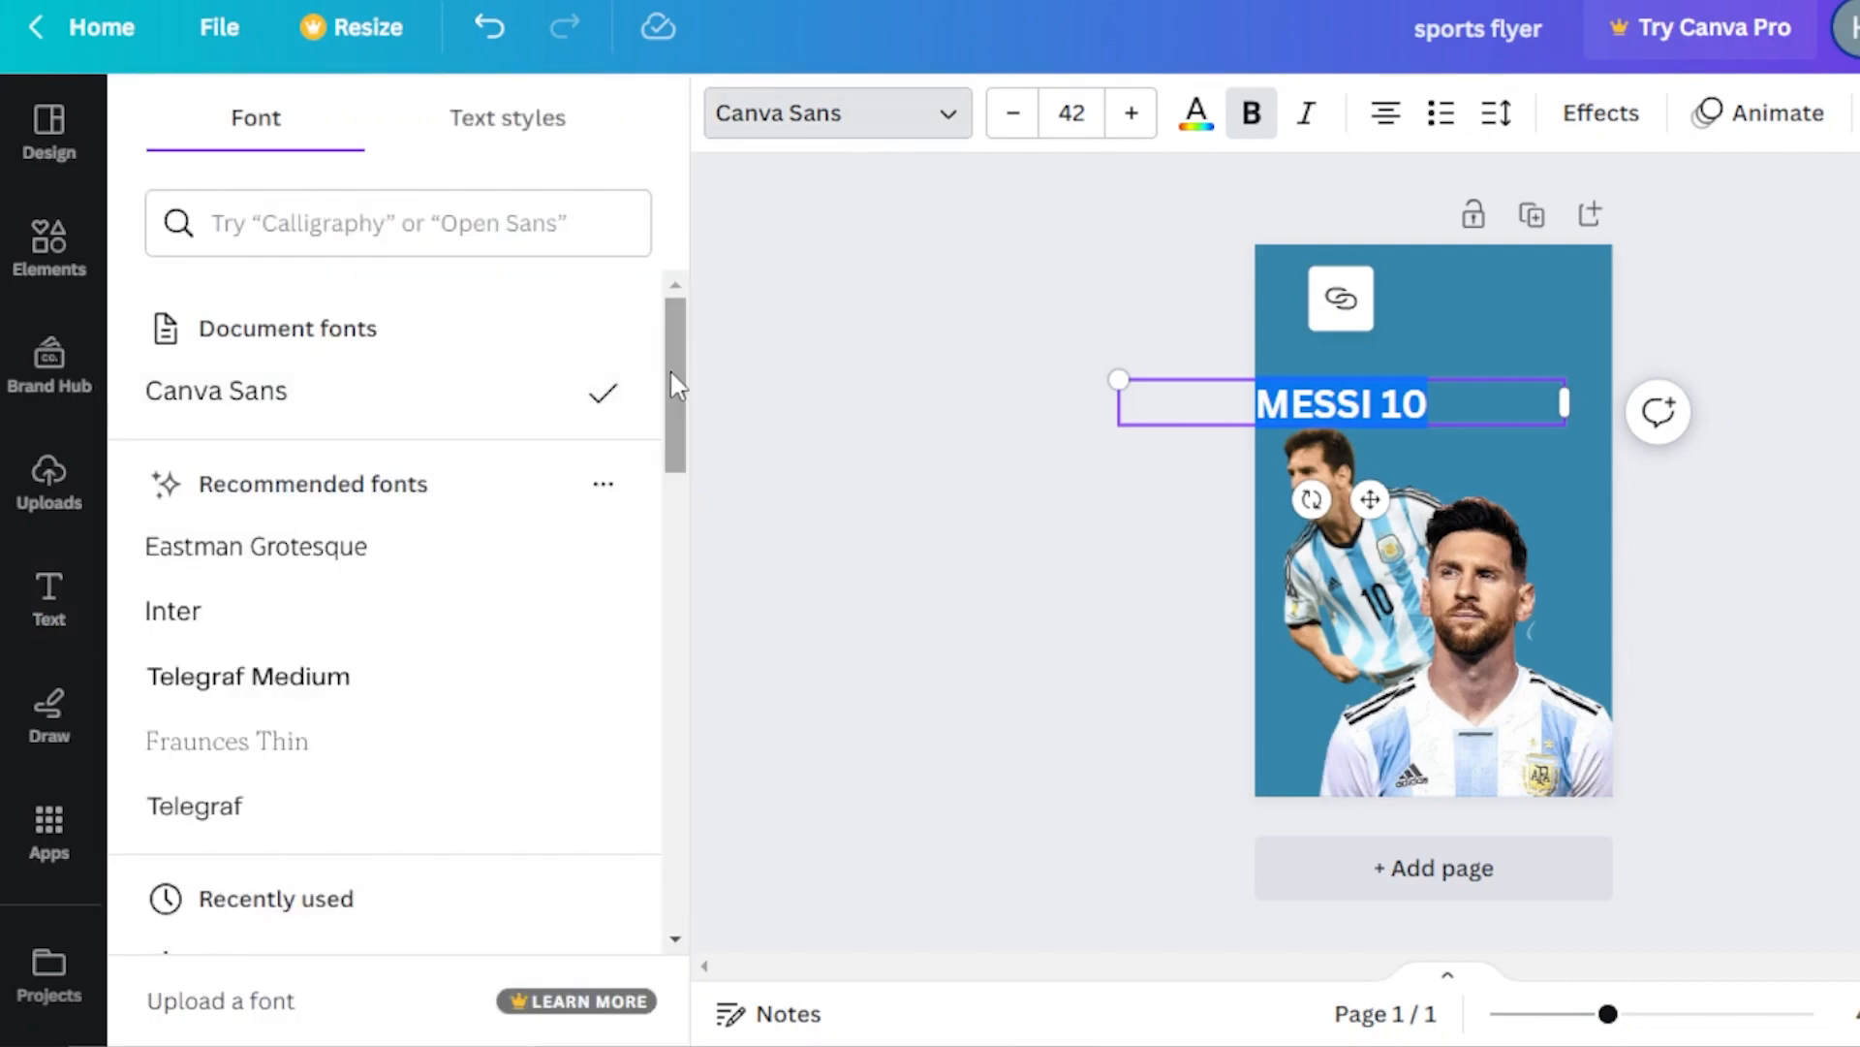
{"action": "left_click_drag", "start_coordinate": [676, 386], "coordinate": [681, 500]}
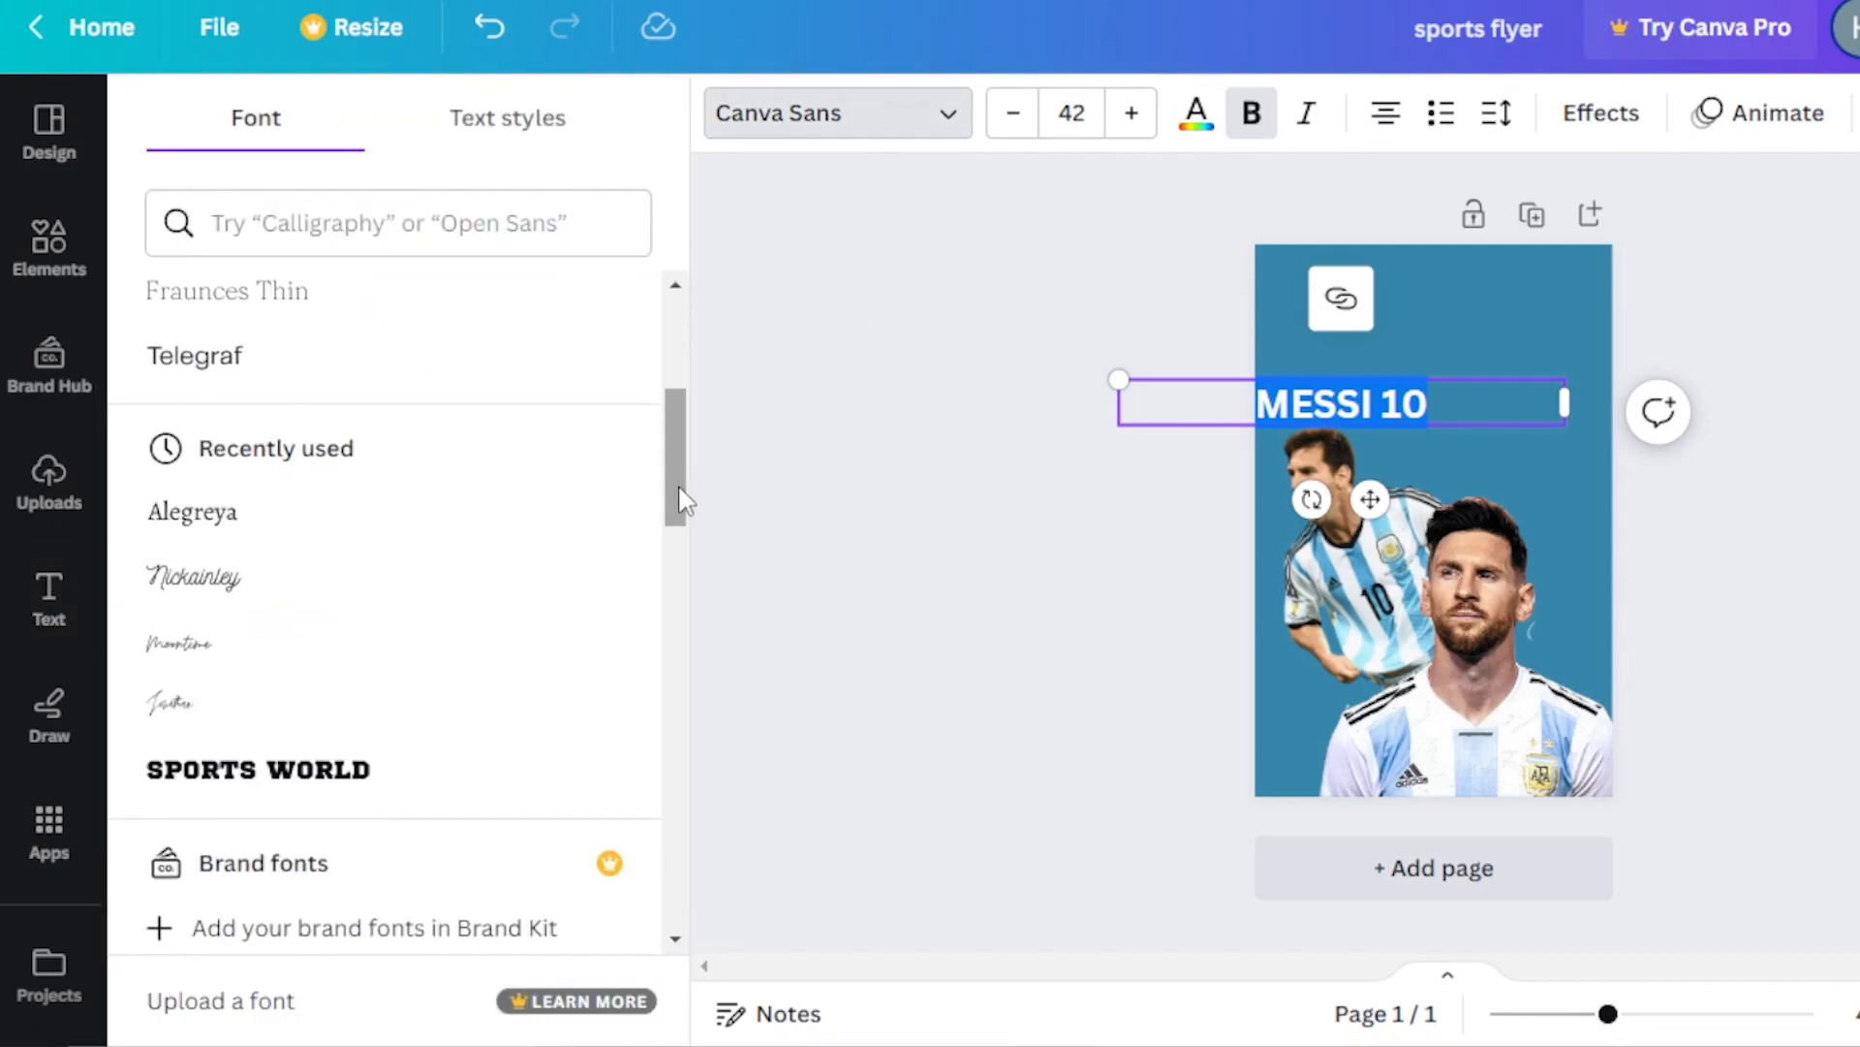
{"action": "left_click_drag", "start_coordinate": [682, 500], "coordinate": [681, 698]}
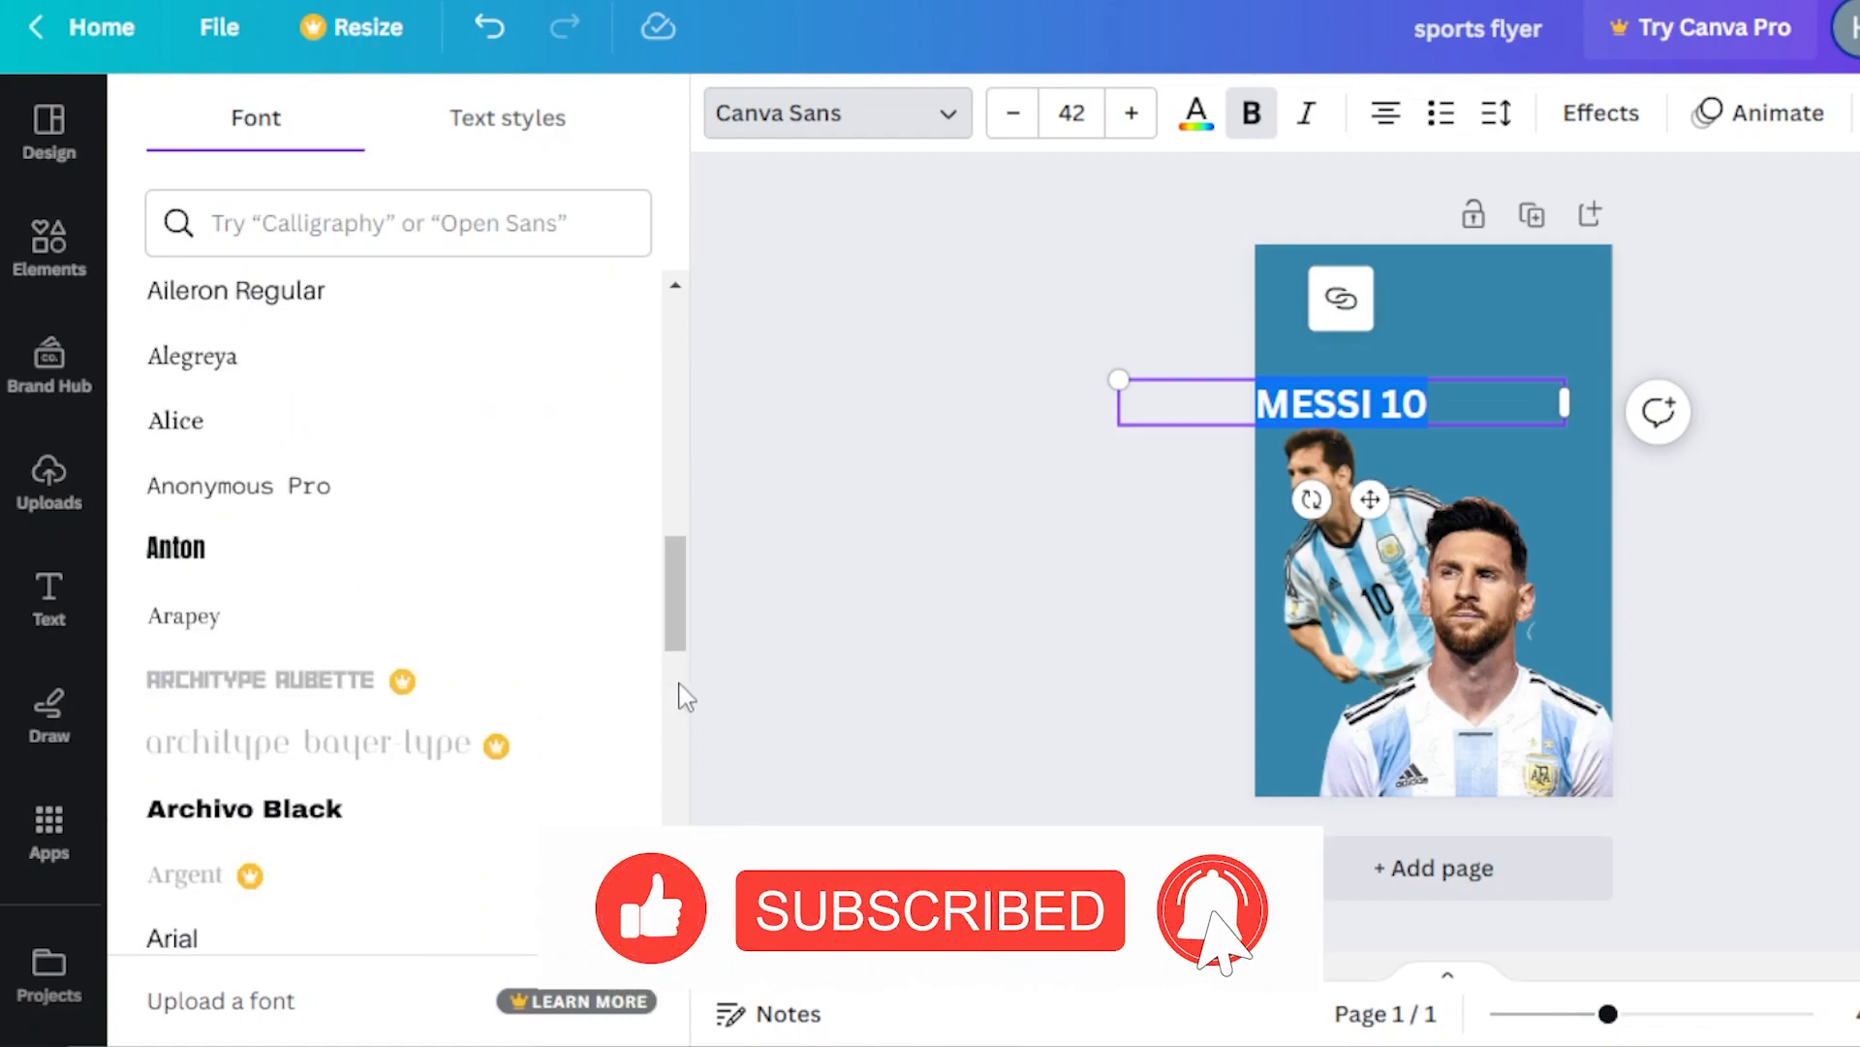
{"action": "scroll", "coordinate": [666, 672], "scroll_direction": "down", "scroll_amount": 8}
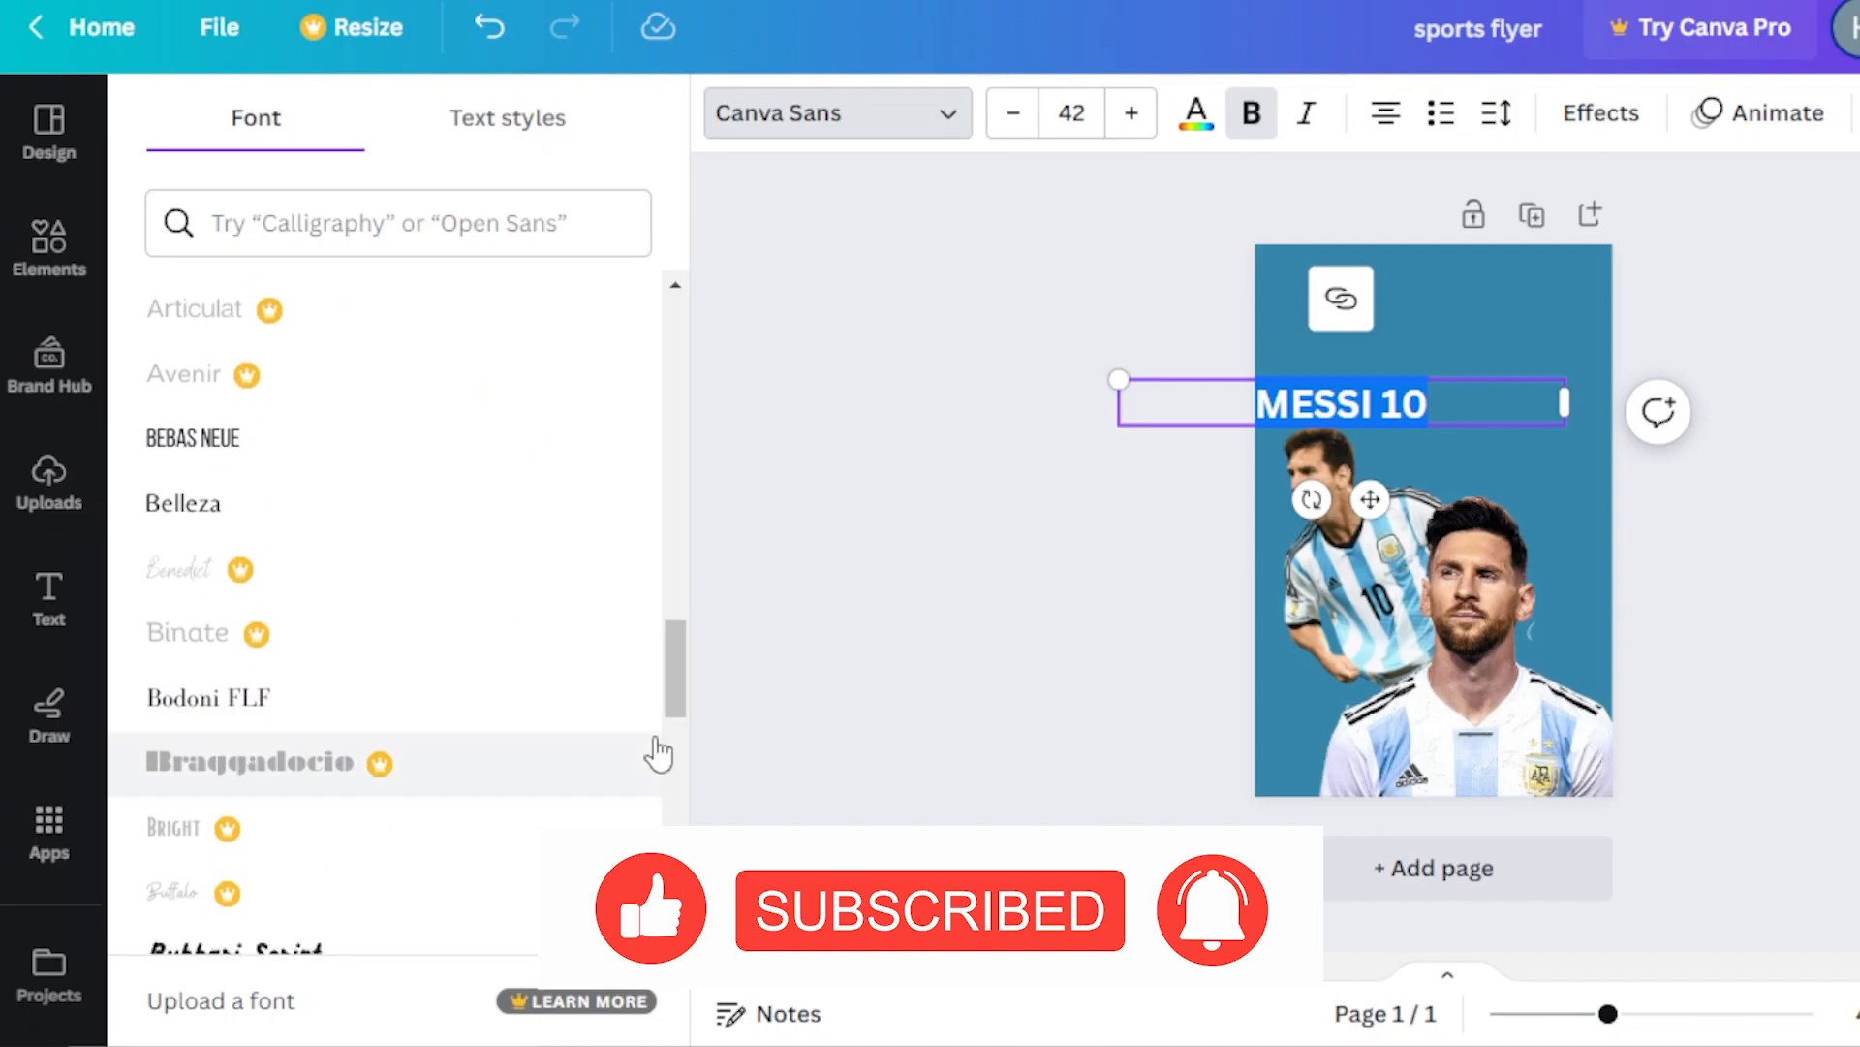
{"action": "left_click", "coordinate": [155, 456]}
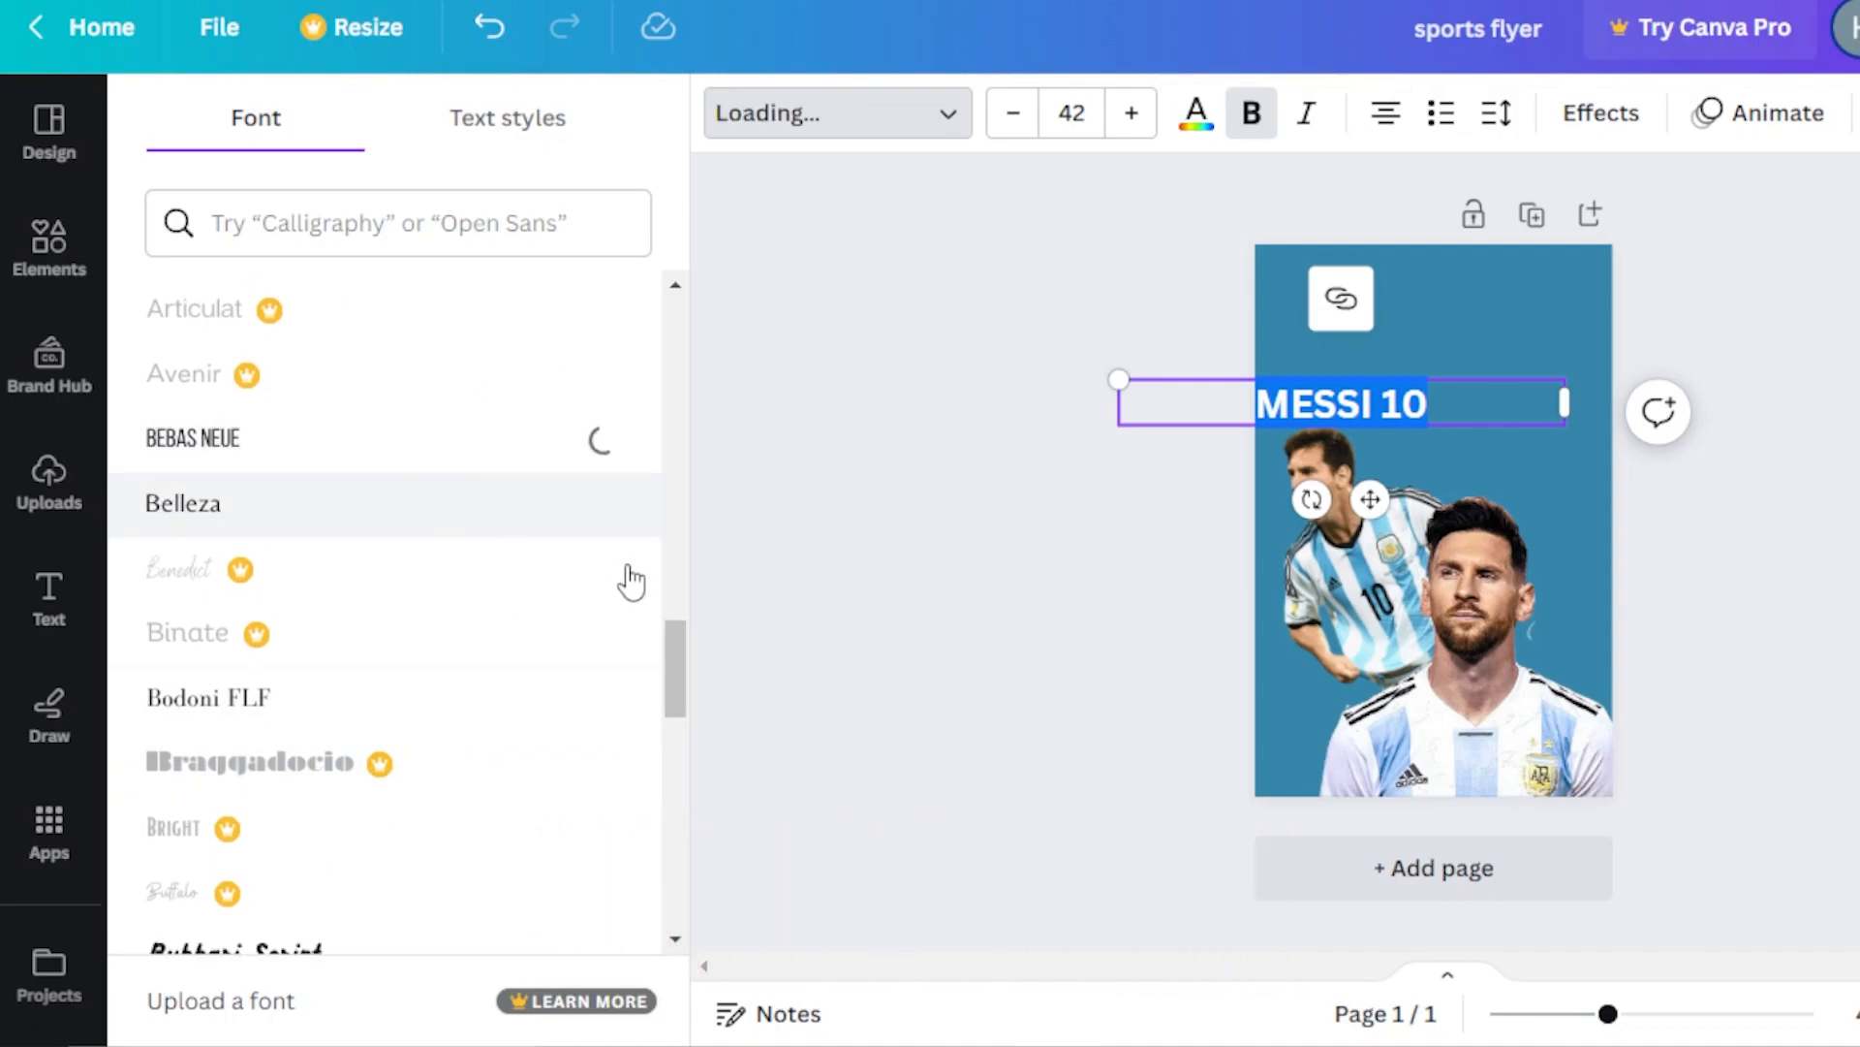
Step: Change the "MESSI 10" heading's font to Architype Van Doesburg
{"action": "left_click_drag", "start_coordinate": [675, 642], "coordinate": [668, 831]}
{"action": "left_click_drag", "start_coordinate": [681, 714], "coordinate": [671, 890]}
{"action": "mouse_move", "coordinate": [676, 819]}
{"action": "left_mouse_down"}
{"action": "mouse_move", "coordinate": [669, 873]}
{"action": "mouse_move", "coordinate": [673, 815]}
{"action": "mouse_move", "coordinate": [675, 855]}
{"action": "left_mouse_up"}
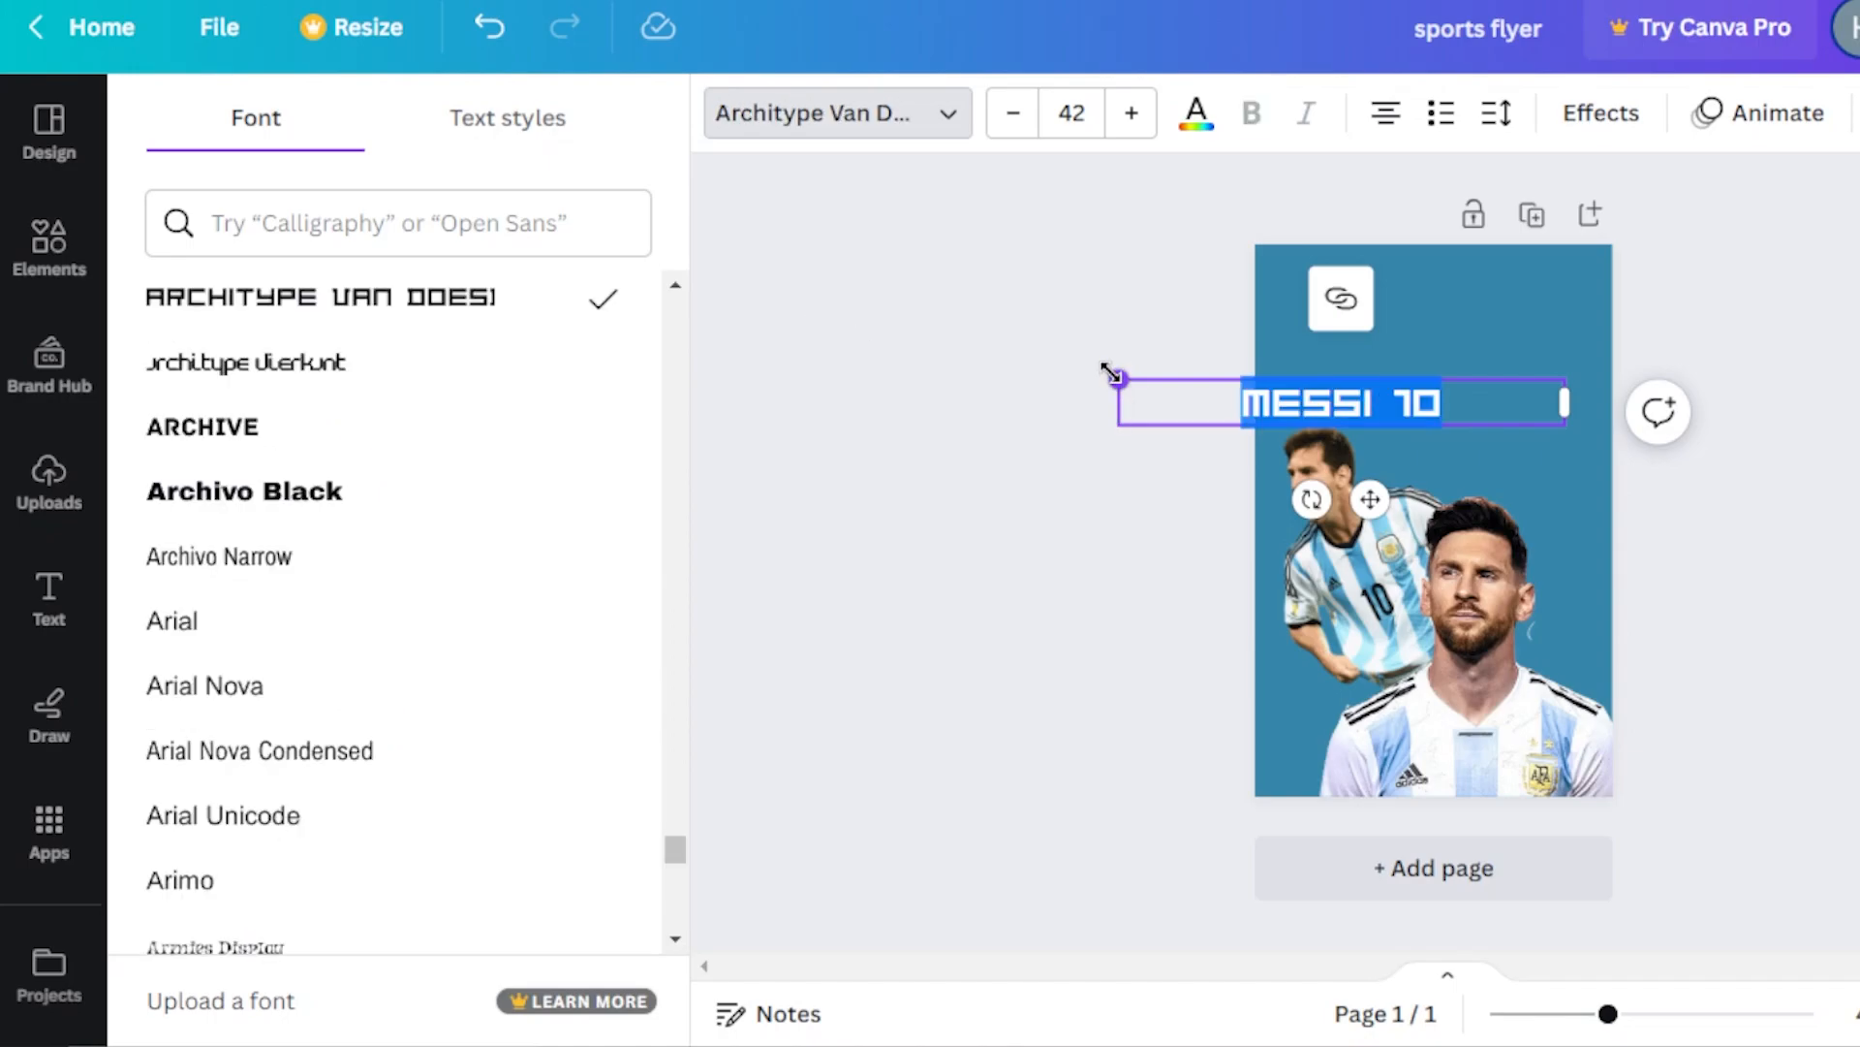
Step: Enlarge the "MESSI 10" heading to font size 54 and center it above the two players
{"action": "left_click_drag", "start_coordinate": [1111, 373], "coordinate": [985, 362]}
{"action": "left_click_drag", "start_coordinate": [1500, 366], "coordinate": [1657, 317]}
{"action": "left_click", "coordinate": [1546, 468]}
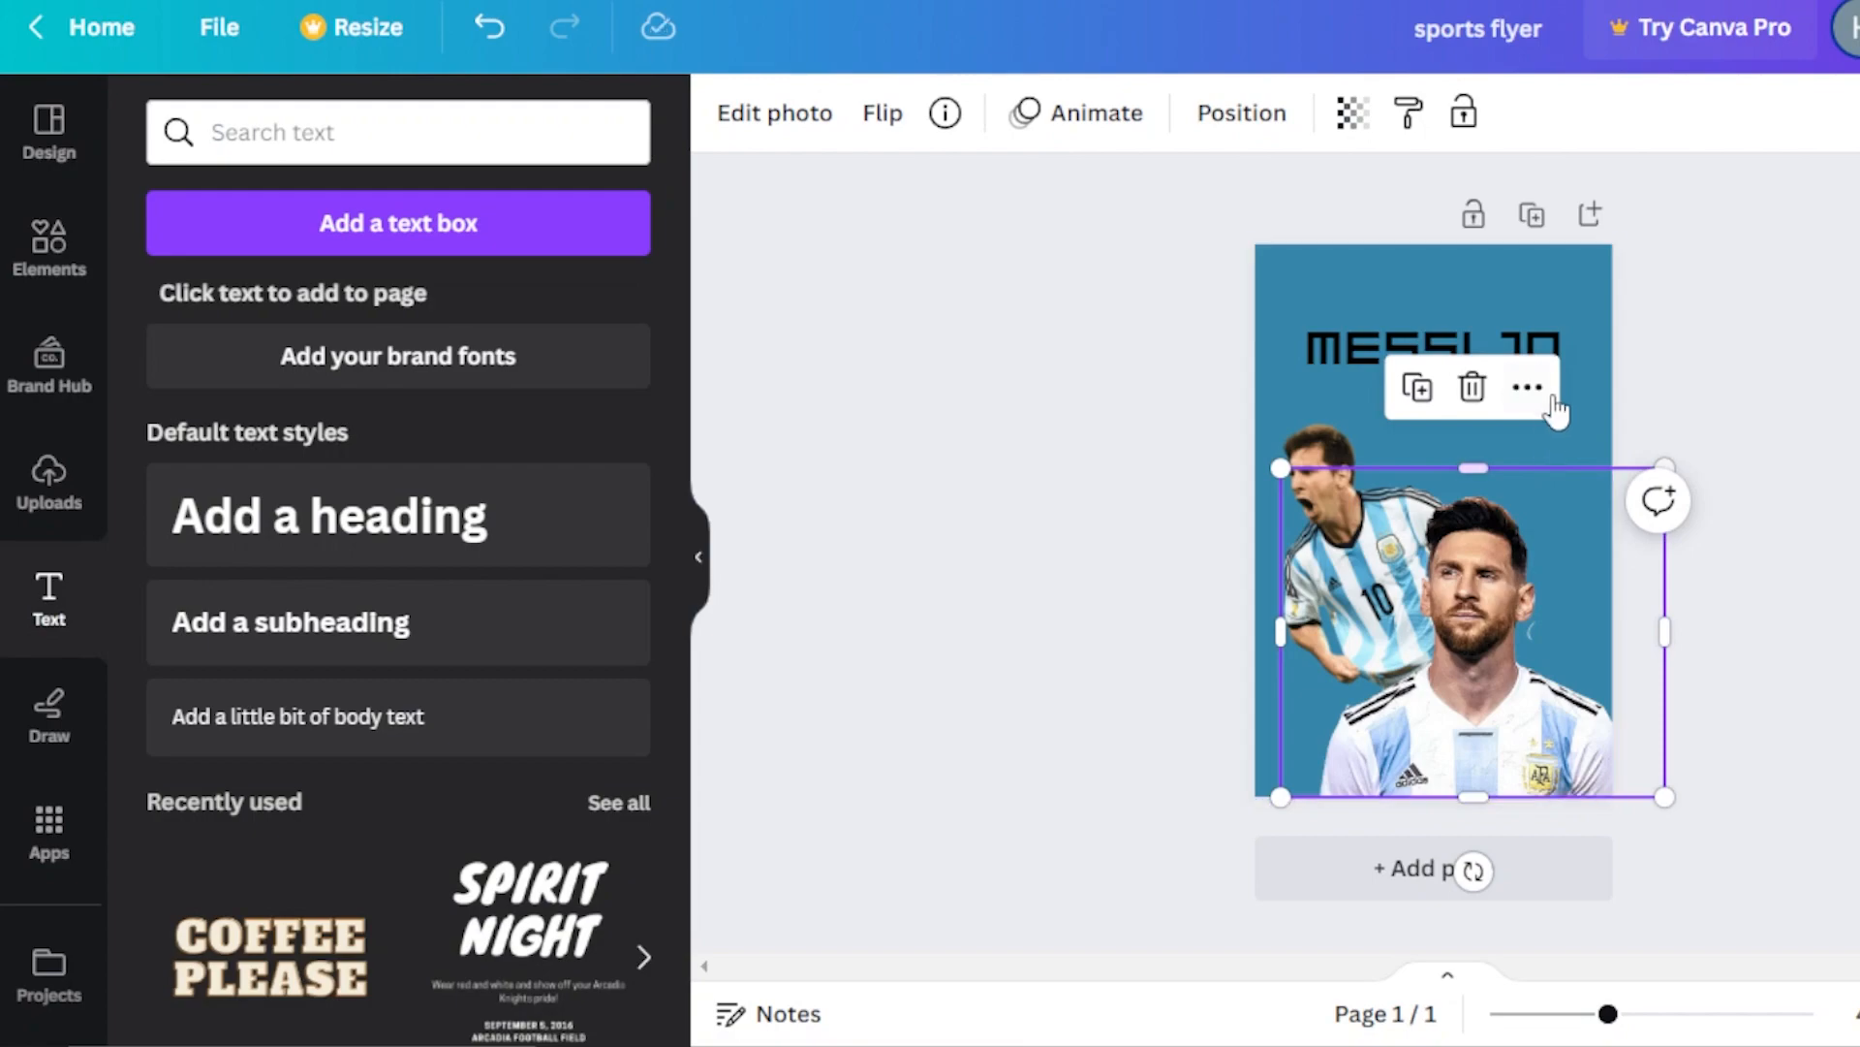
{"action": "left_click", "coordinate": [1568, 351]}
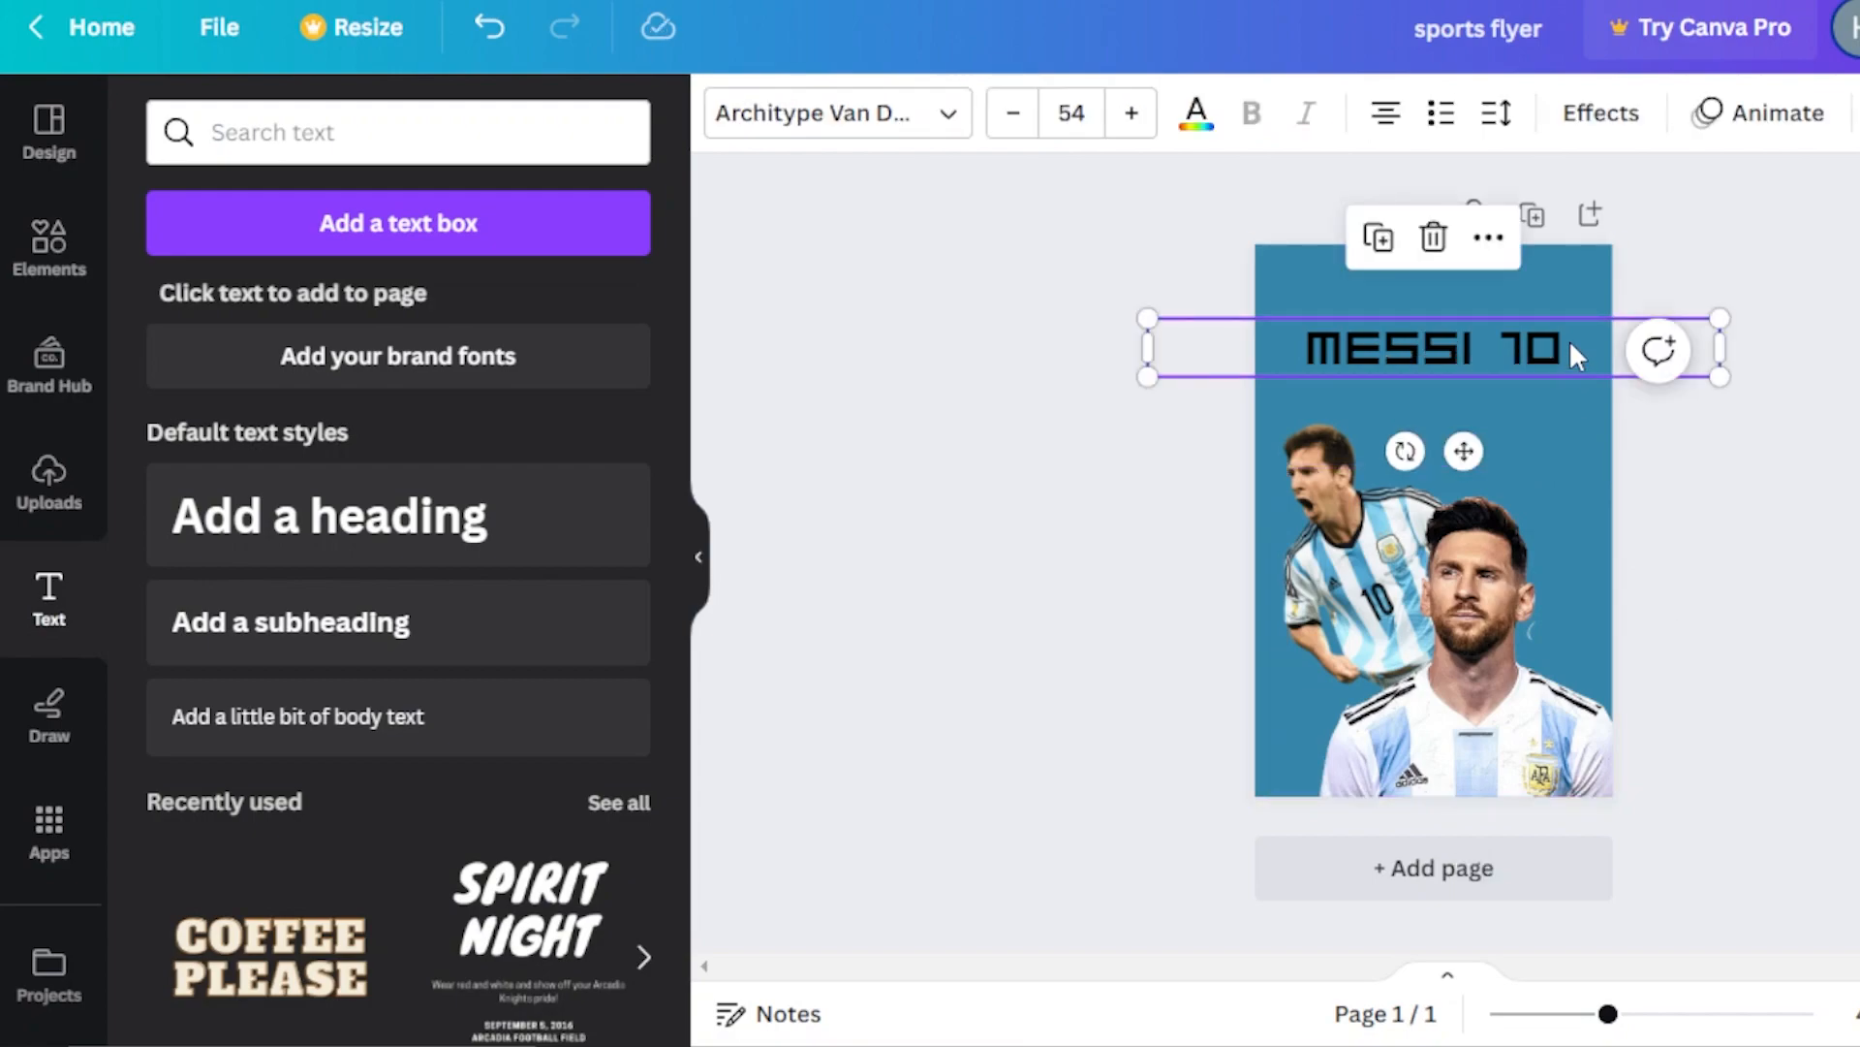
Step: Recolor the "MESSI 10" heading off-white #f7f8f7 from the portrait's photo colors
{"action": "double_click", "coordinate": [1568, 341]}
{"action": "left_click", "coordinate": [1361, 353]}
{"action": "left_click_drag", "start_coordinate": [1305, 351], "coordinate": [1556, 349]}
{"action": "left_click", "coordinate": [1194, 113]}
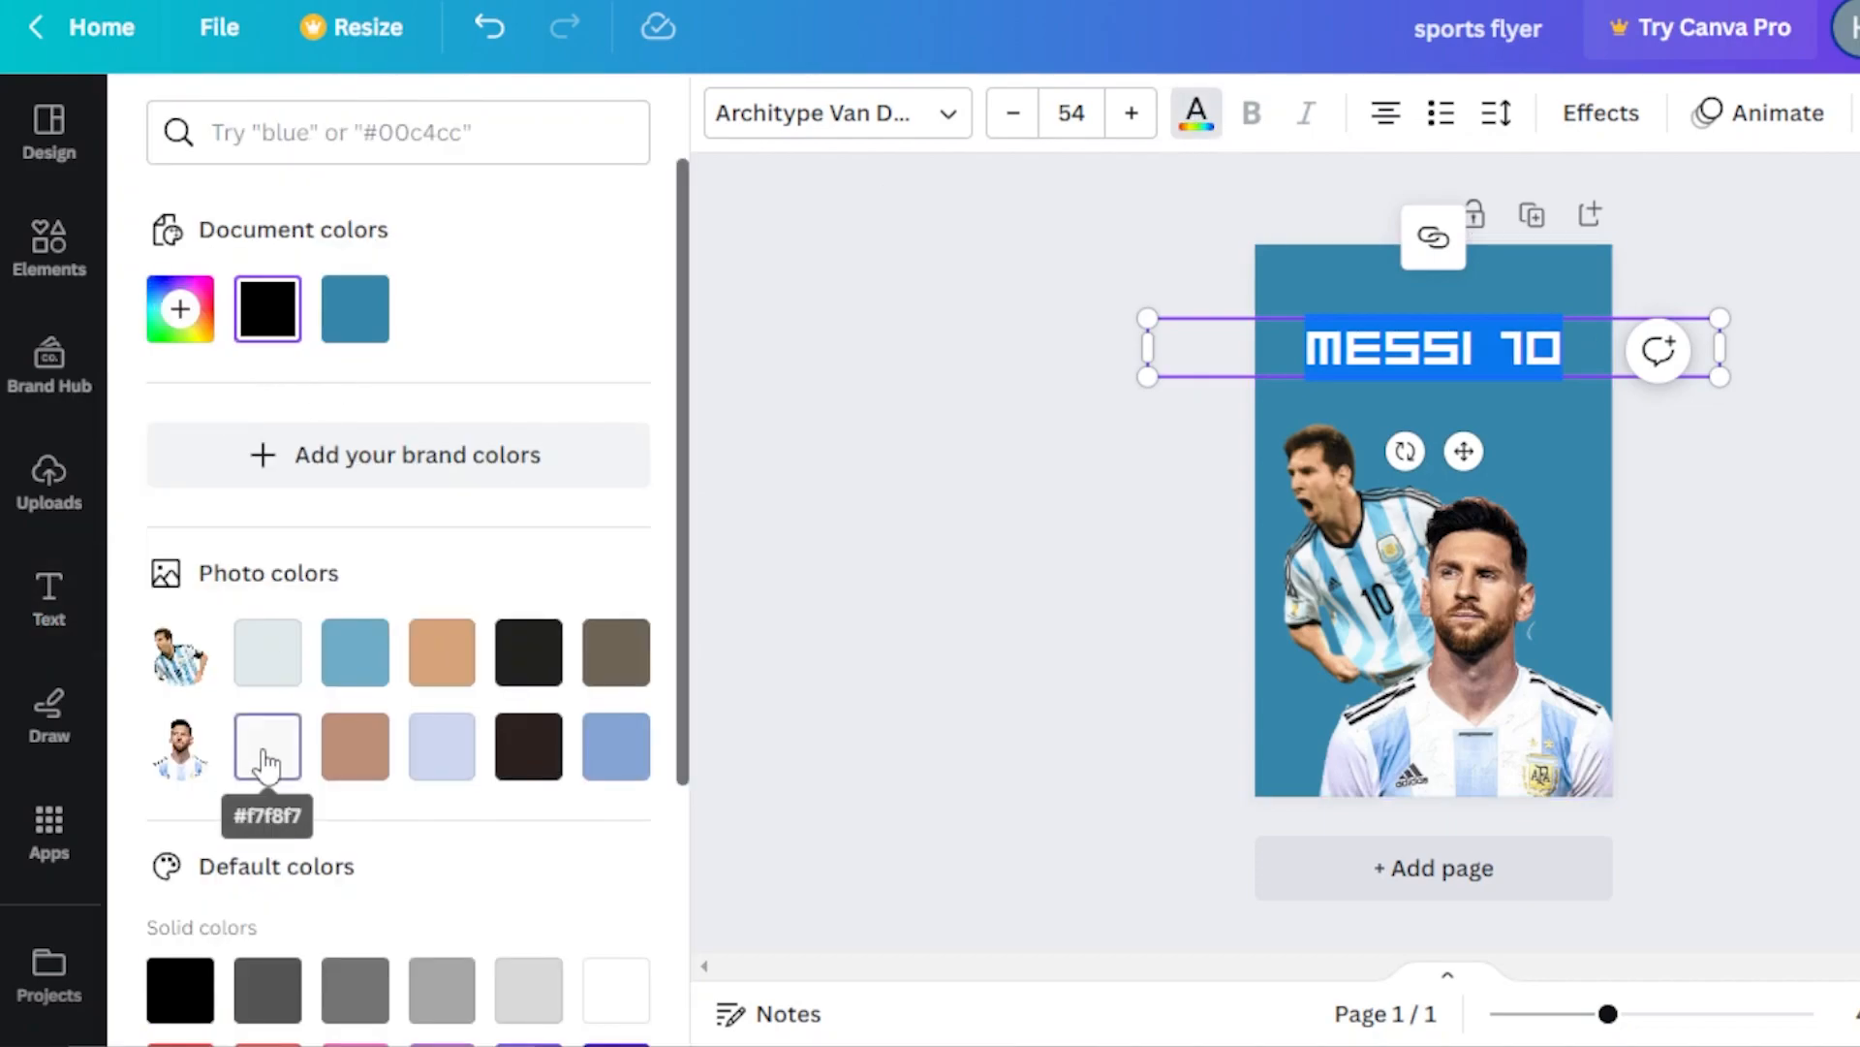
{"action": "left_click", "coordinate": [267, 736]}
{"action": "left_click", "coordinate": [1781, 557]}
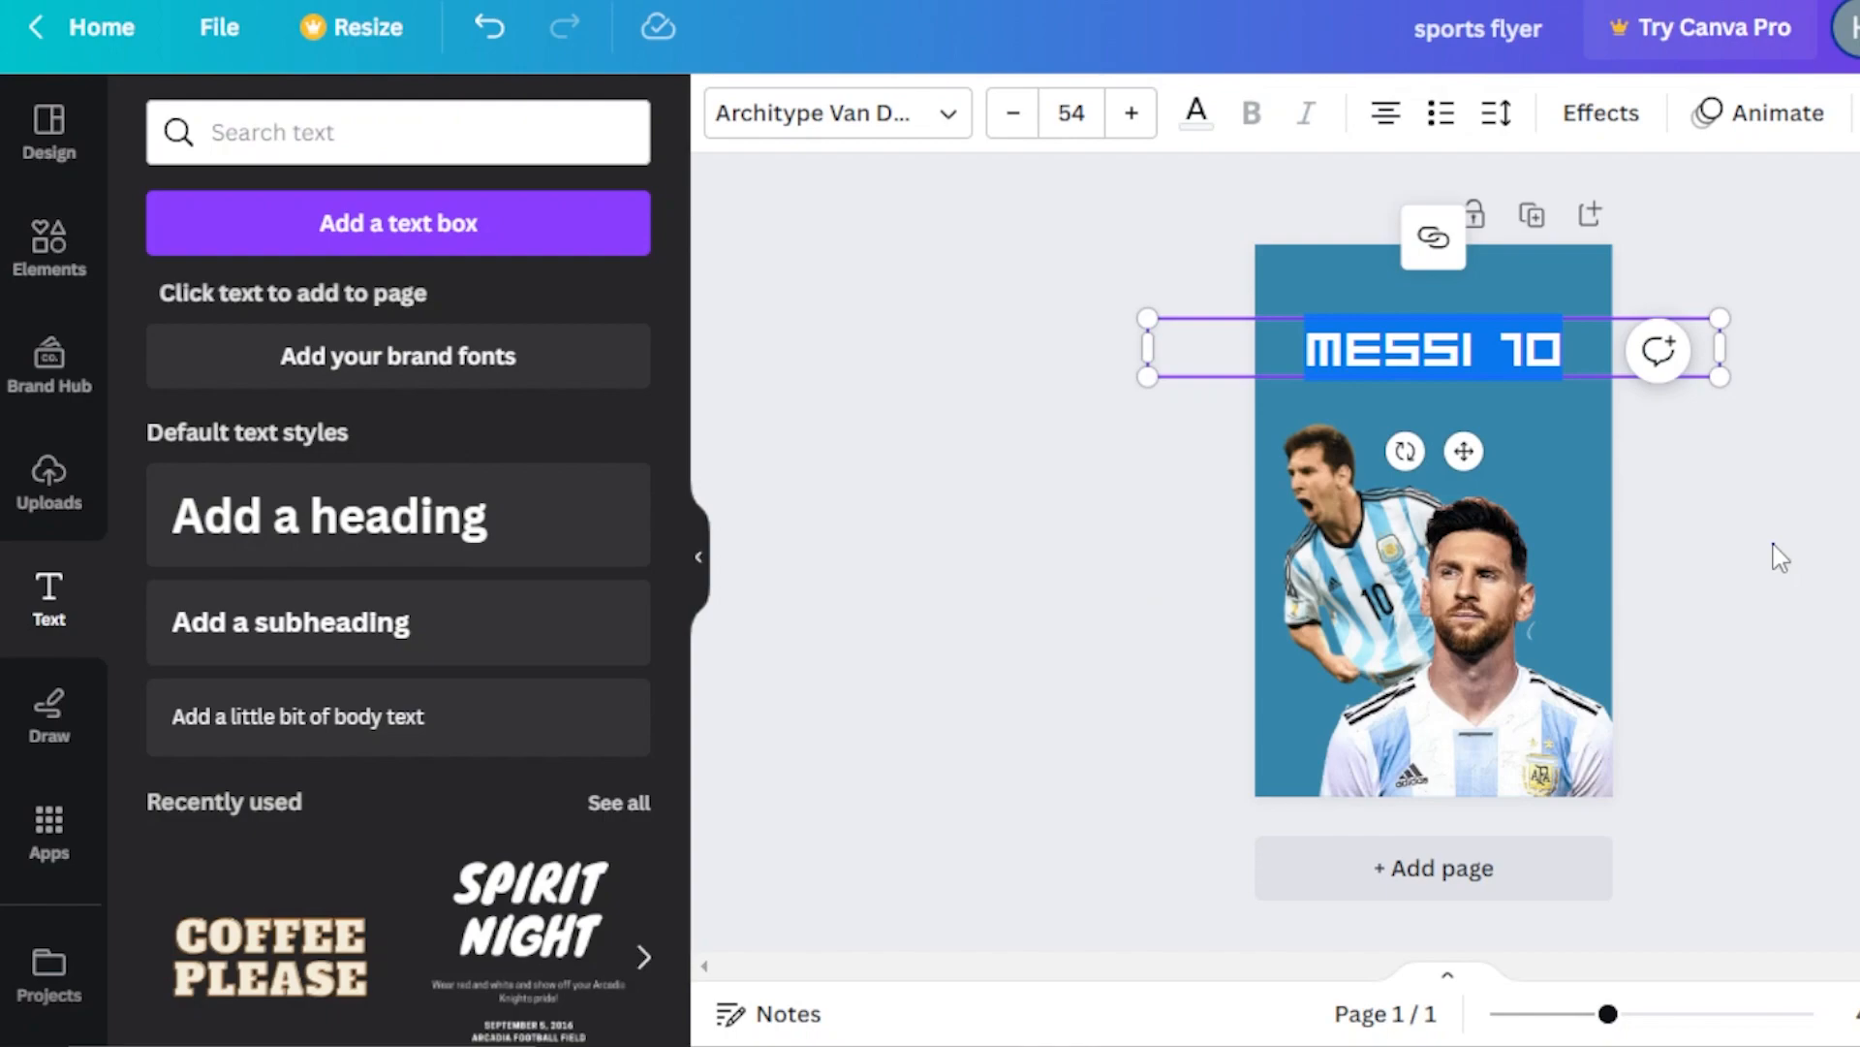
{"action": "left_click", "coordinate": [1781, 557]}
Step: Enlarge the heading to font size 84 and center it across the page
{"action": "left_click", "coordinate": [1434, 351]}
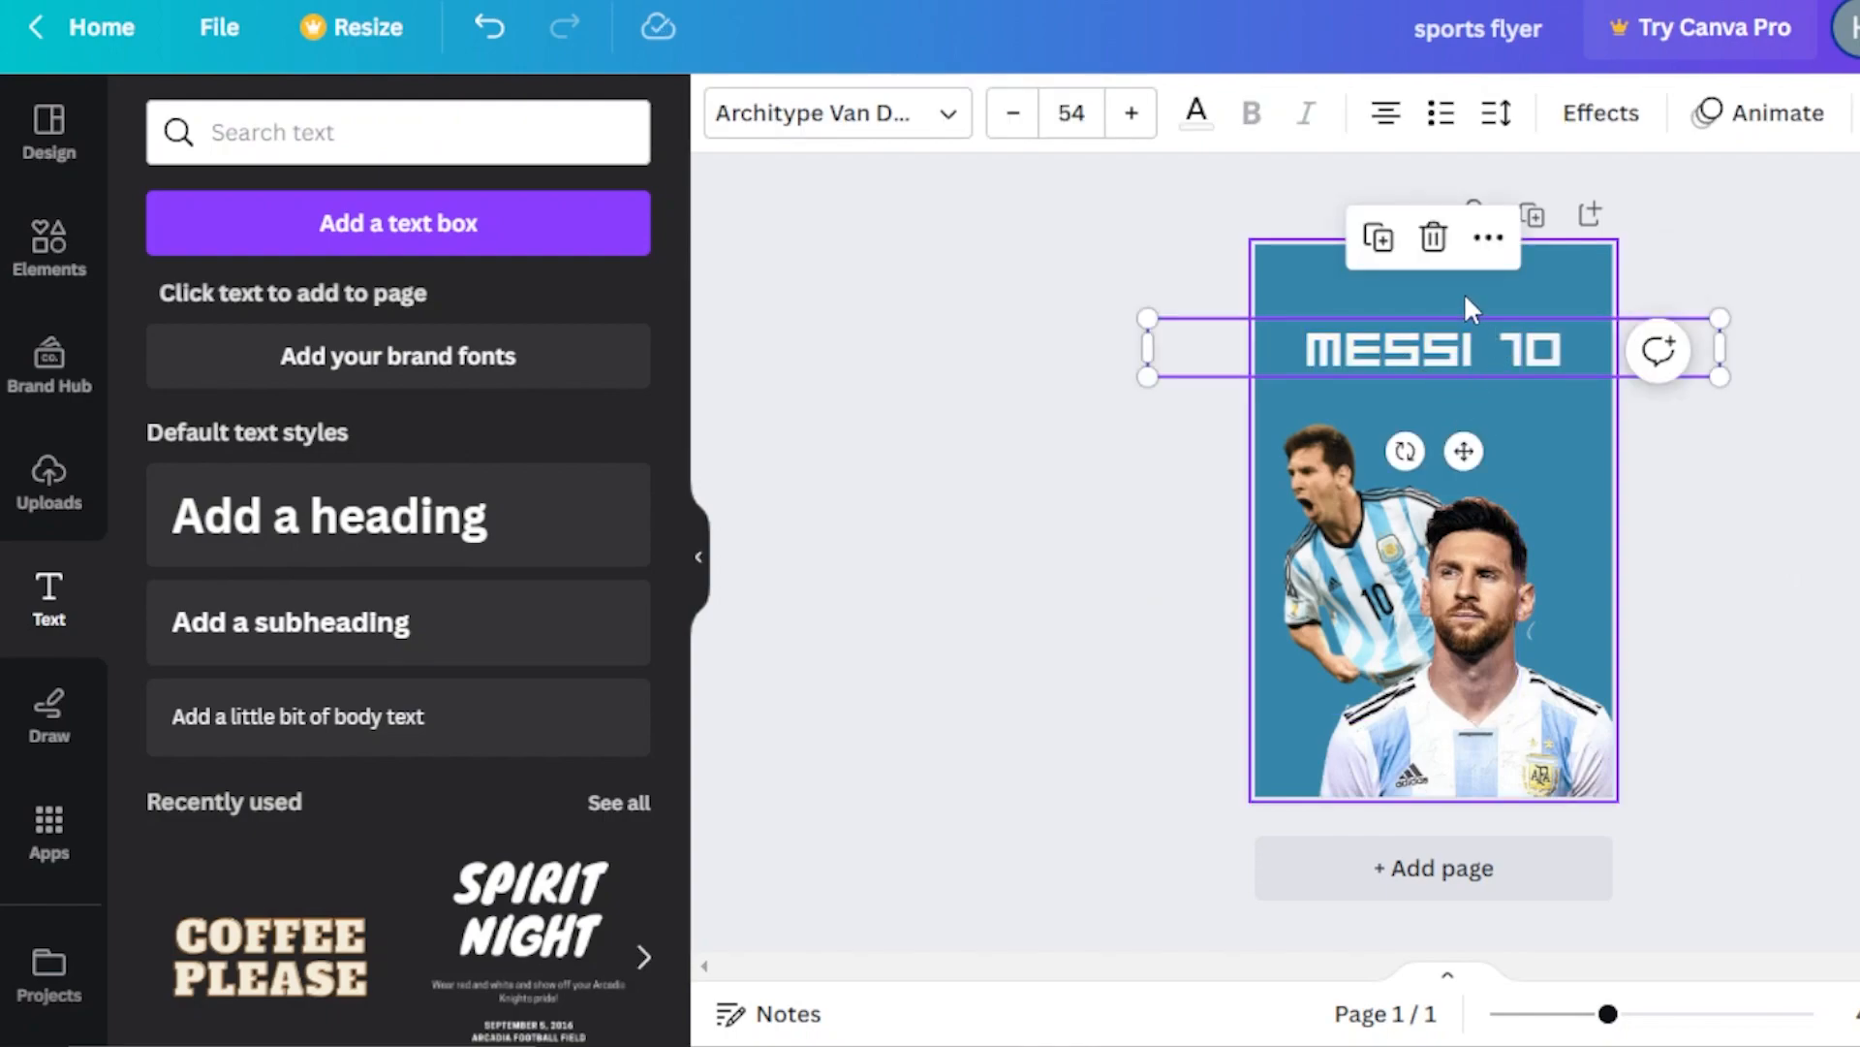
{"action": "left_click_drag", "start_coordinate": [1733, 383], "coordinate": [1851, 620]}
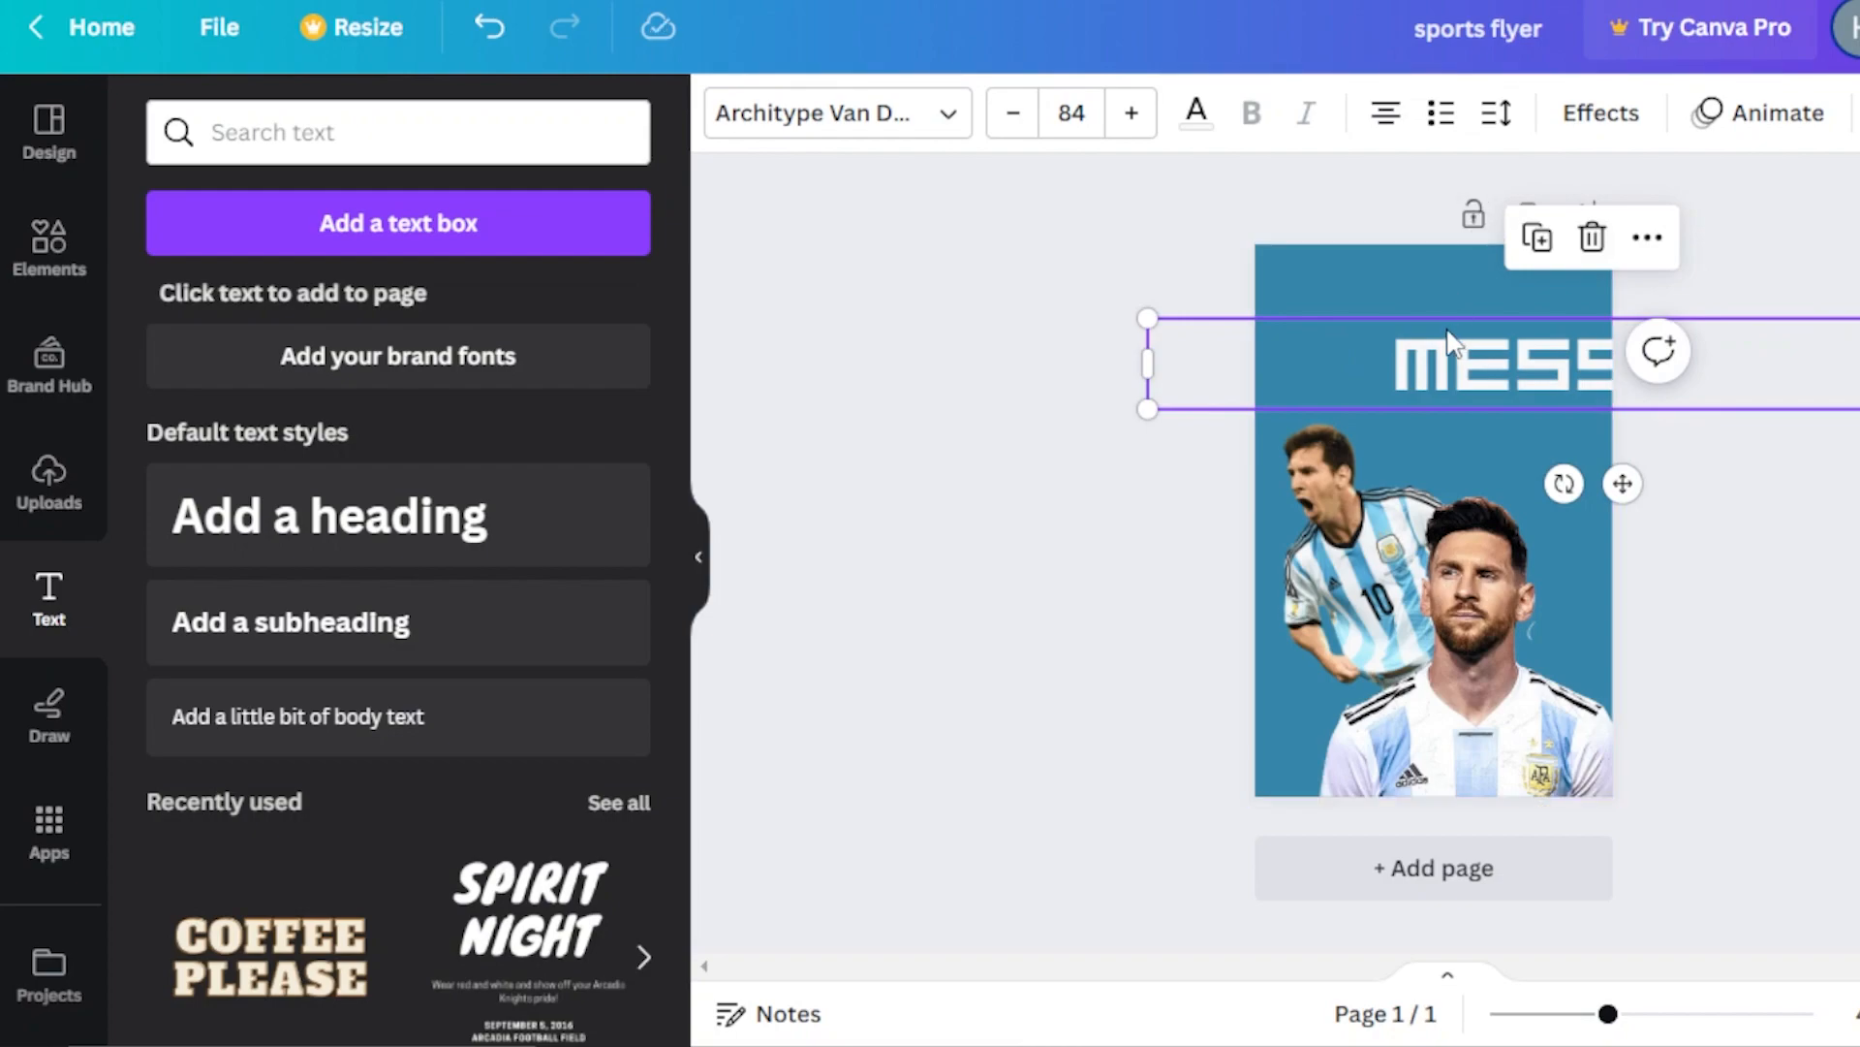
{"action": "left_click", "coordinate": [1522, 372]}
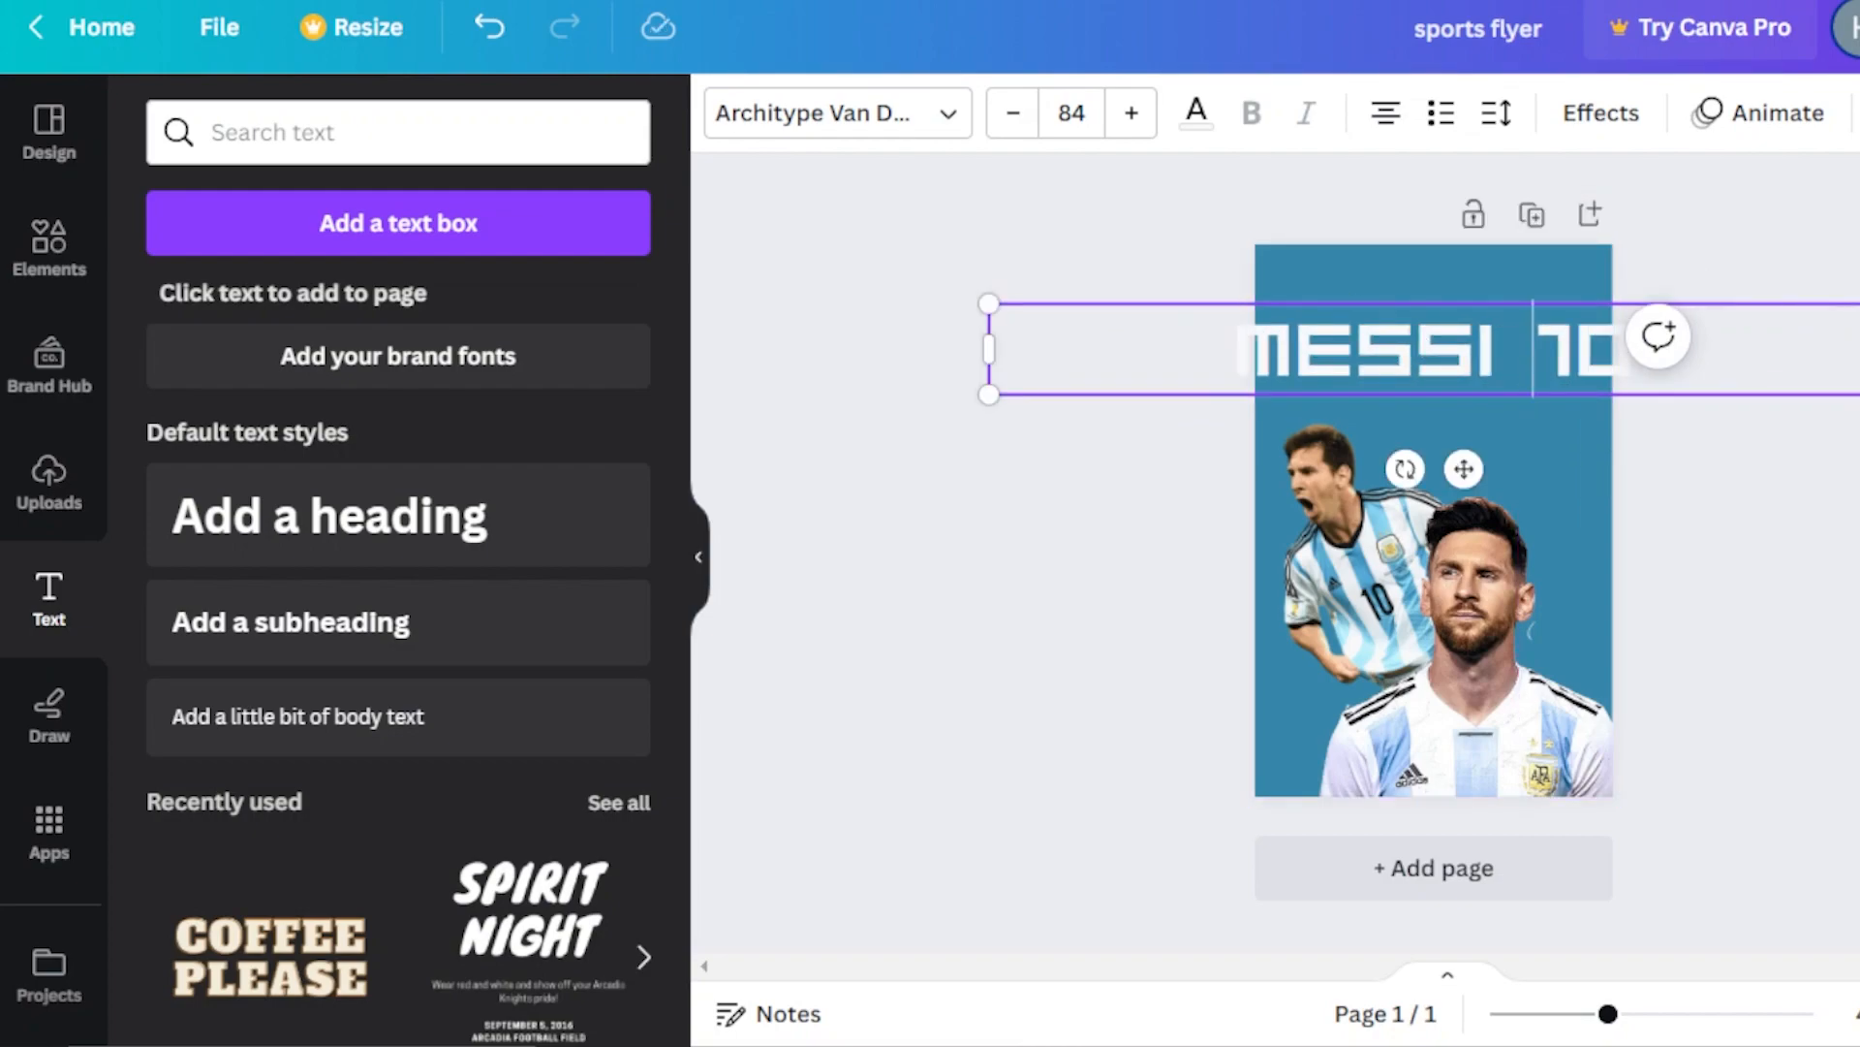
Step: Tighten the heading's letter spacing slightly
{"action": "left_click", "coordinate": [1497, 115]}
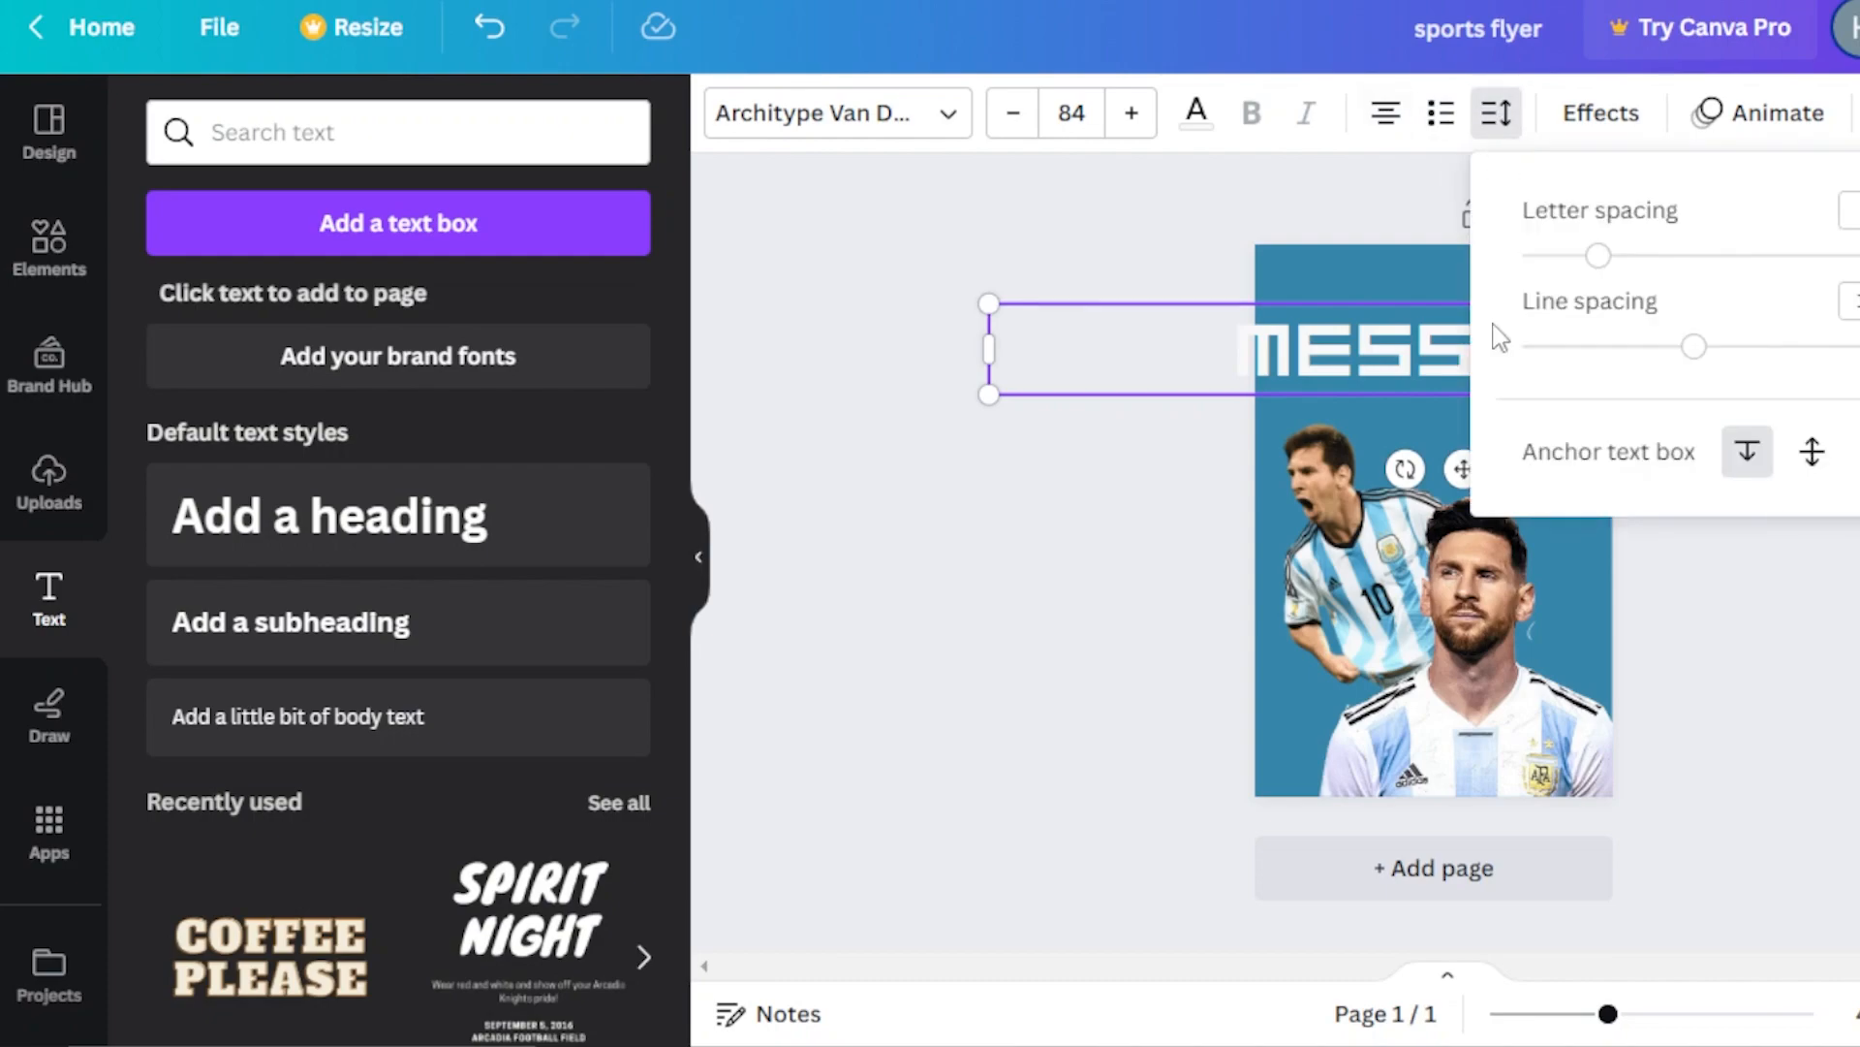
{"action": "left_click_drag", "start_coordinate": [1599, 274], "coordinate": [1580, 277]}
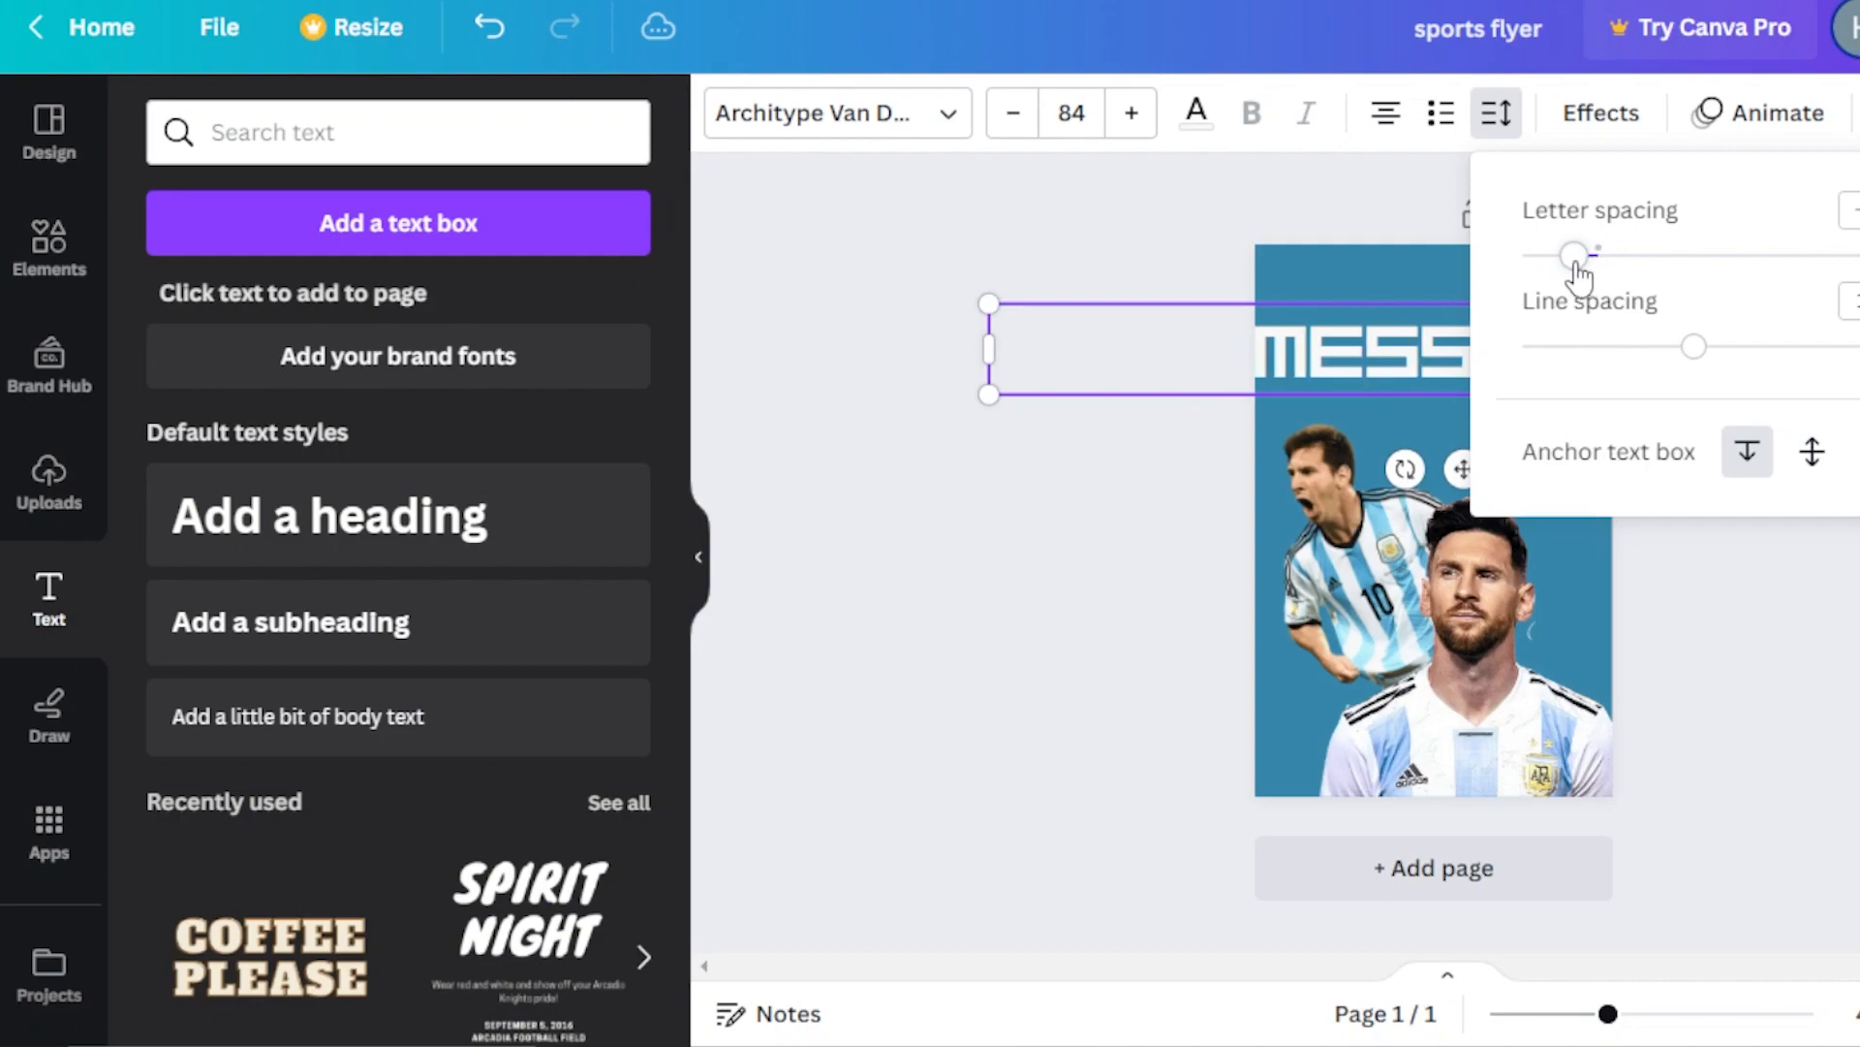
{"action": "key", "text": "Escape"}
Step: Resize the heading to font size 77 and fit it within the page's width above the players
{"action": "left_click_drag", "start_coordinate": [1858, 388], "coordinate": [1791, 385]}
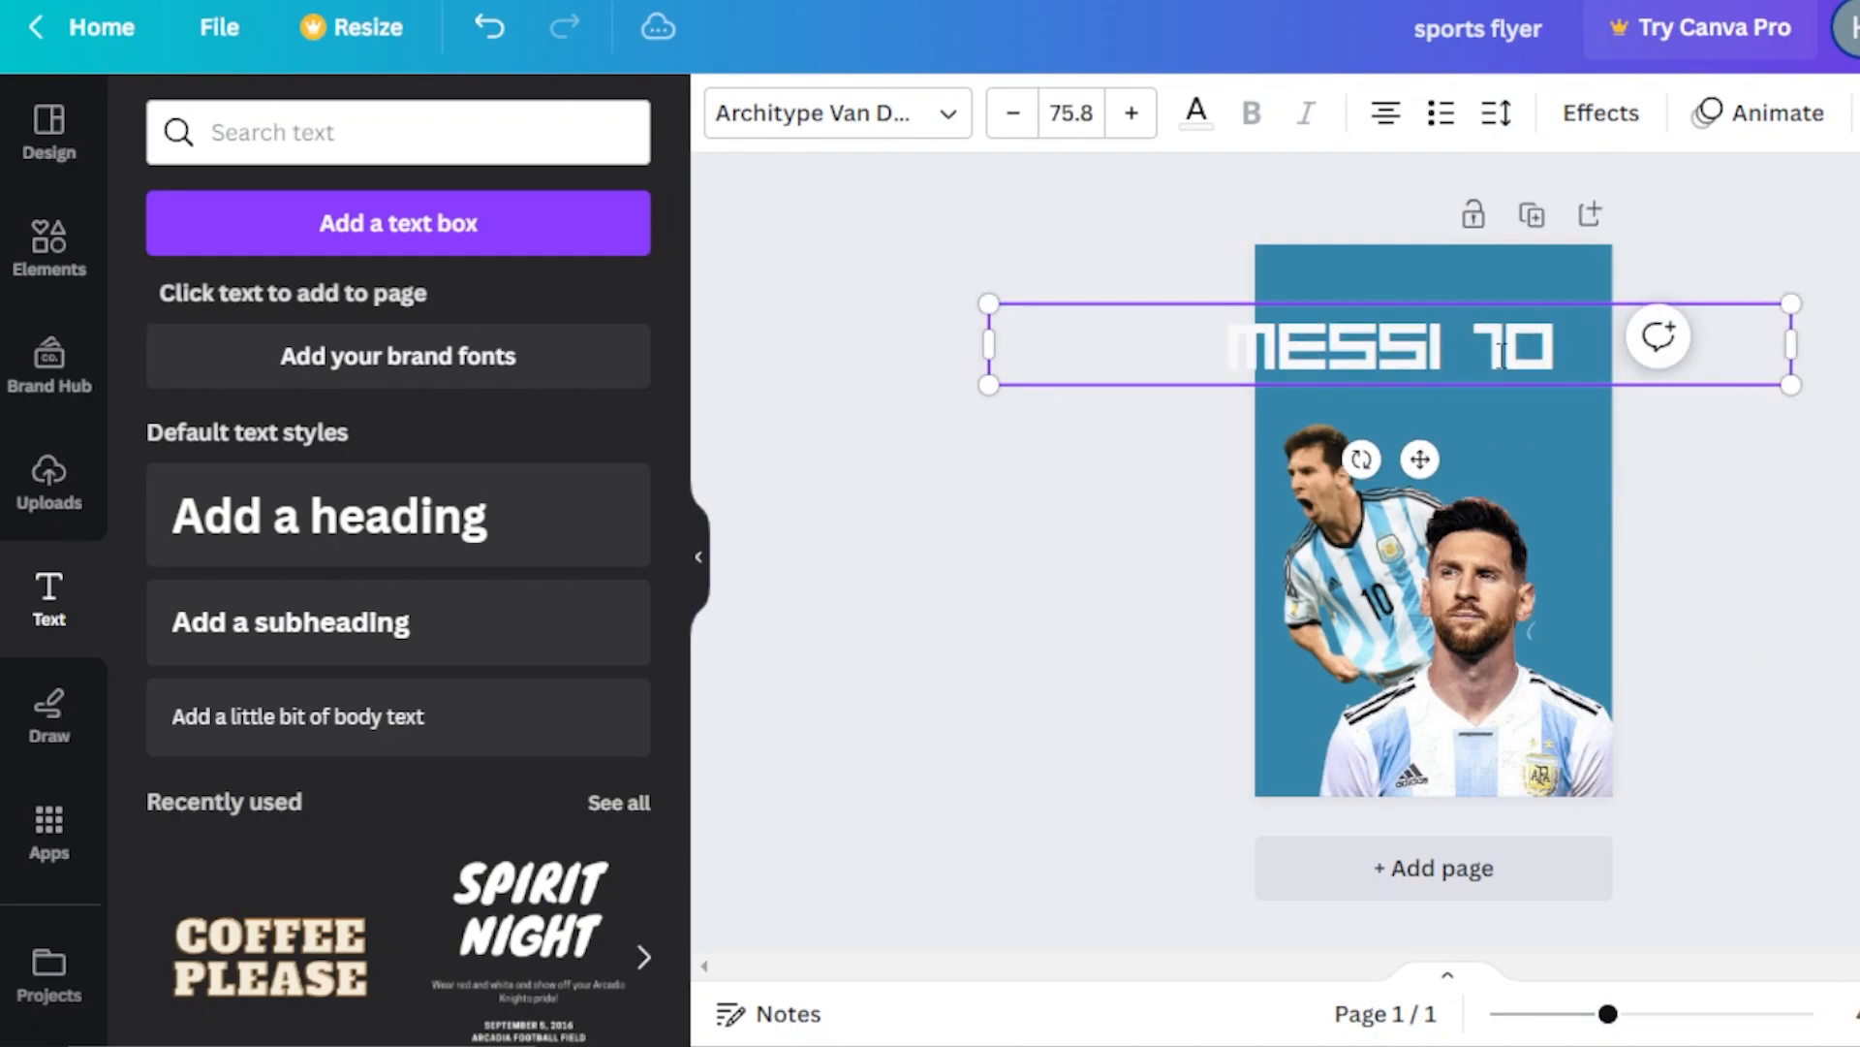
{"action": "left_click_drag", "start_coordinate": [1416, 379], "coordinate": [1459, 404]}
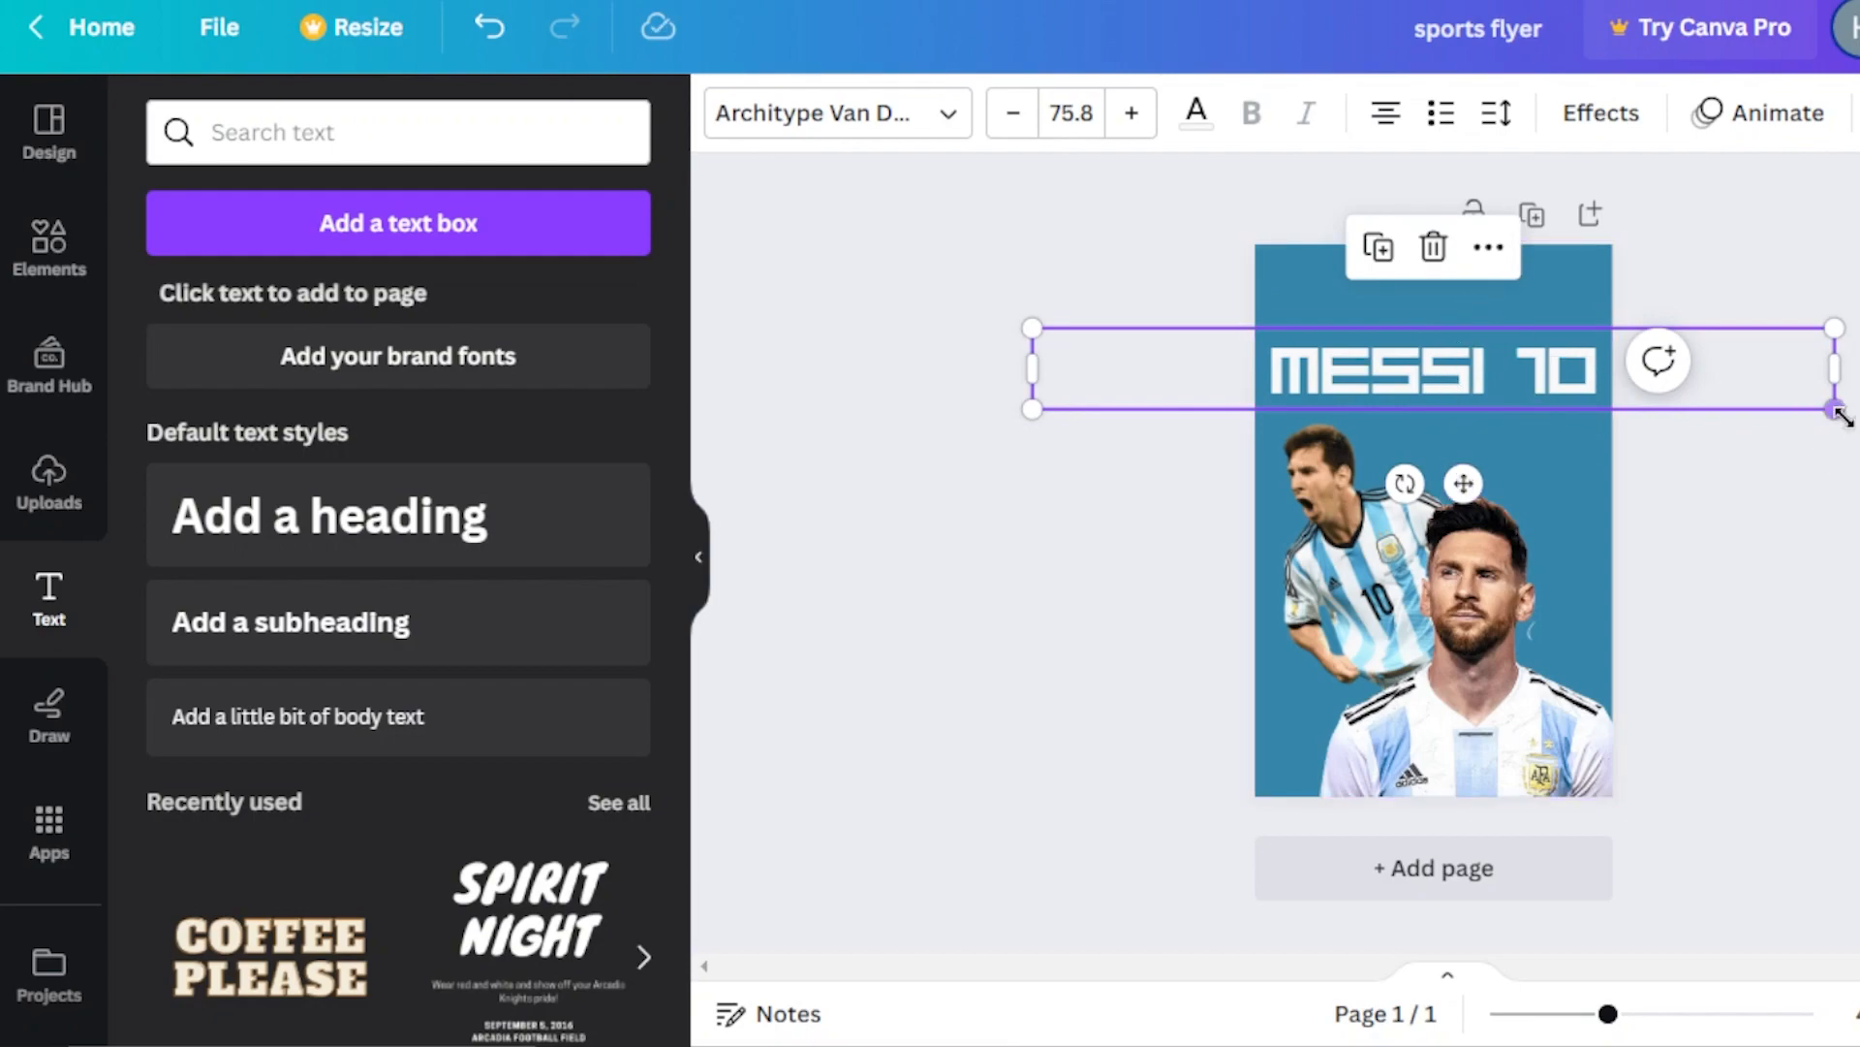
{"action": "left_click_drag", "start_coordinate": [1835, 412], "coordinate": [1848, 430]}
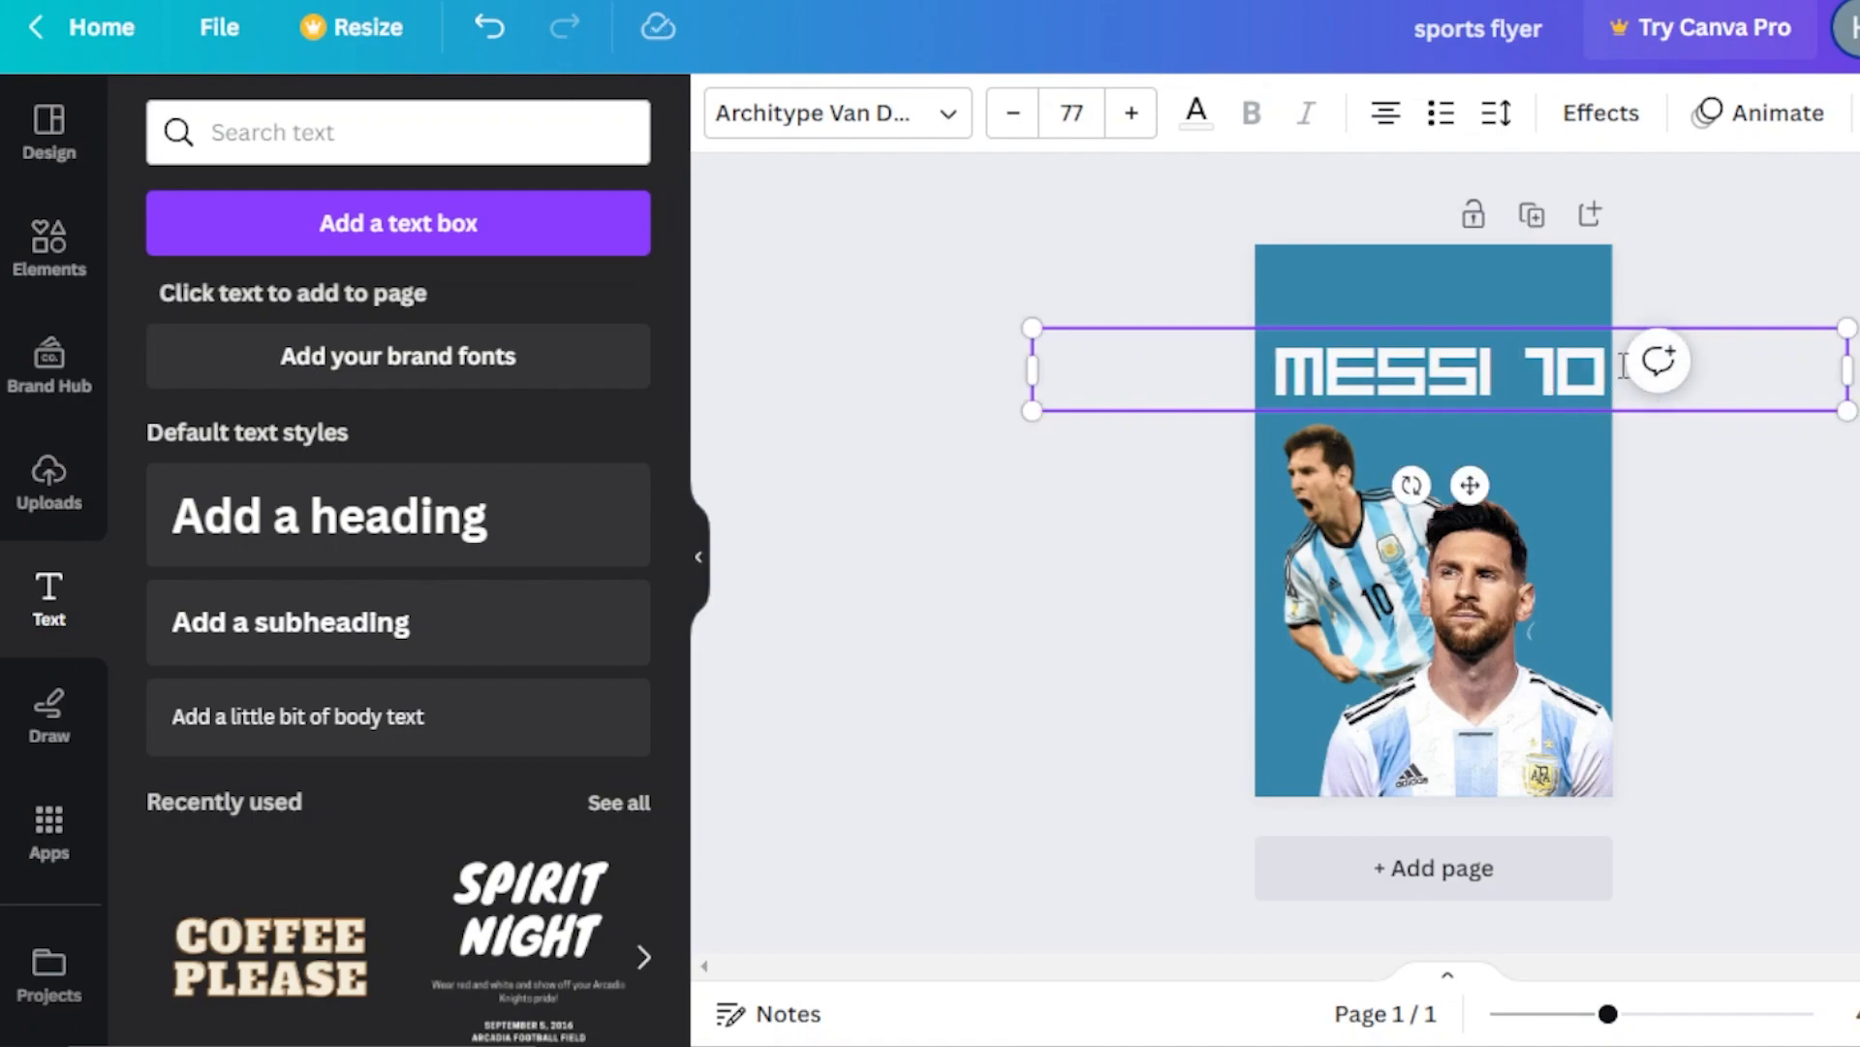
Step: Shorten the heading to "MESSI" and add a separate heading reading "10"
{"action": "key", "text": "BackSpace"}
{"action": "key", "text": "BackSpace"}
{"action": "key", "text": "BackSpace"}
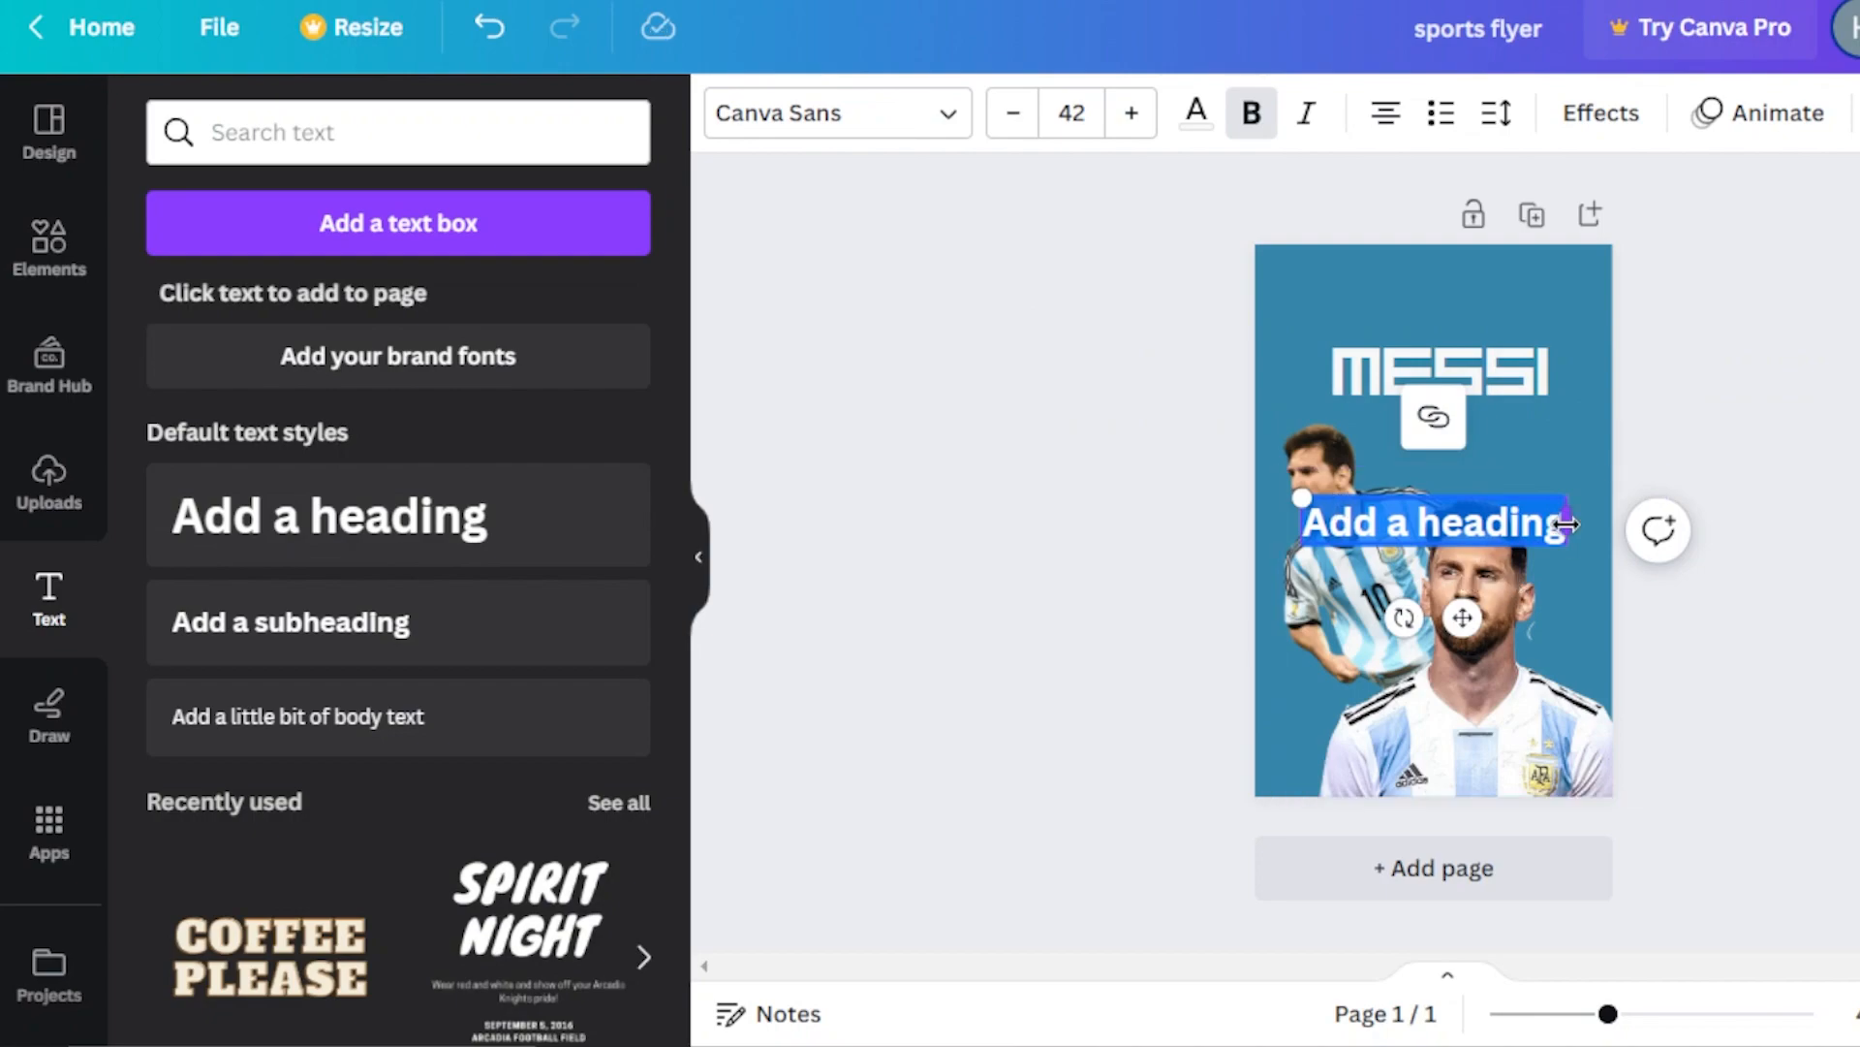
{"action": "left_click_drag", "start_coordinate": [1567, 524], "coordinate": [1686, 524]}
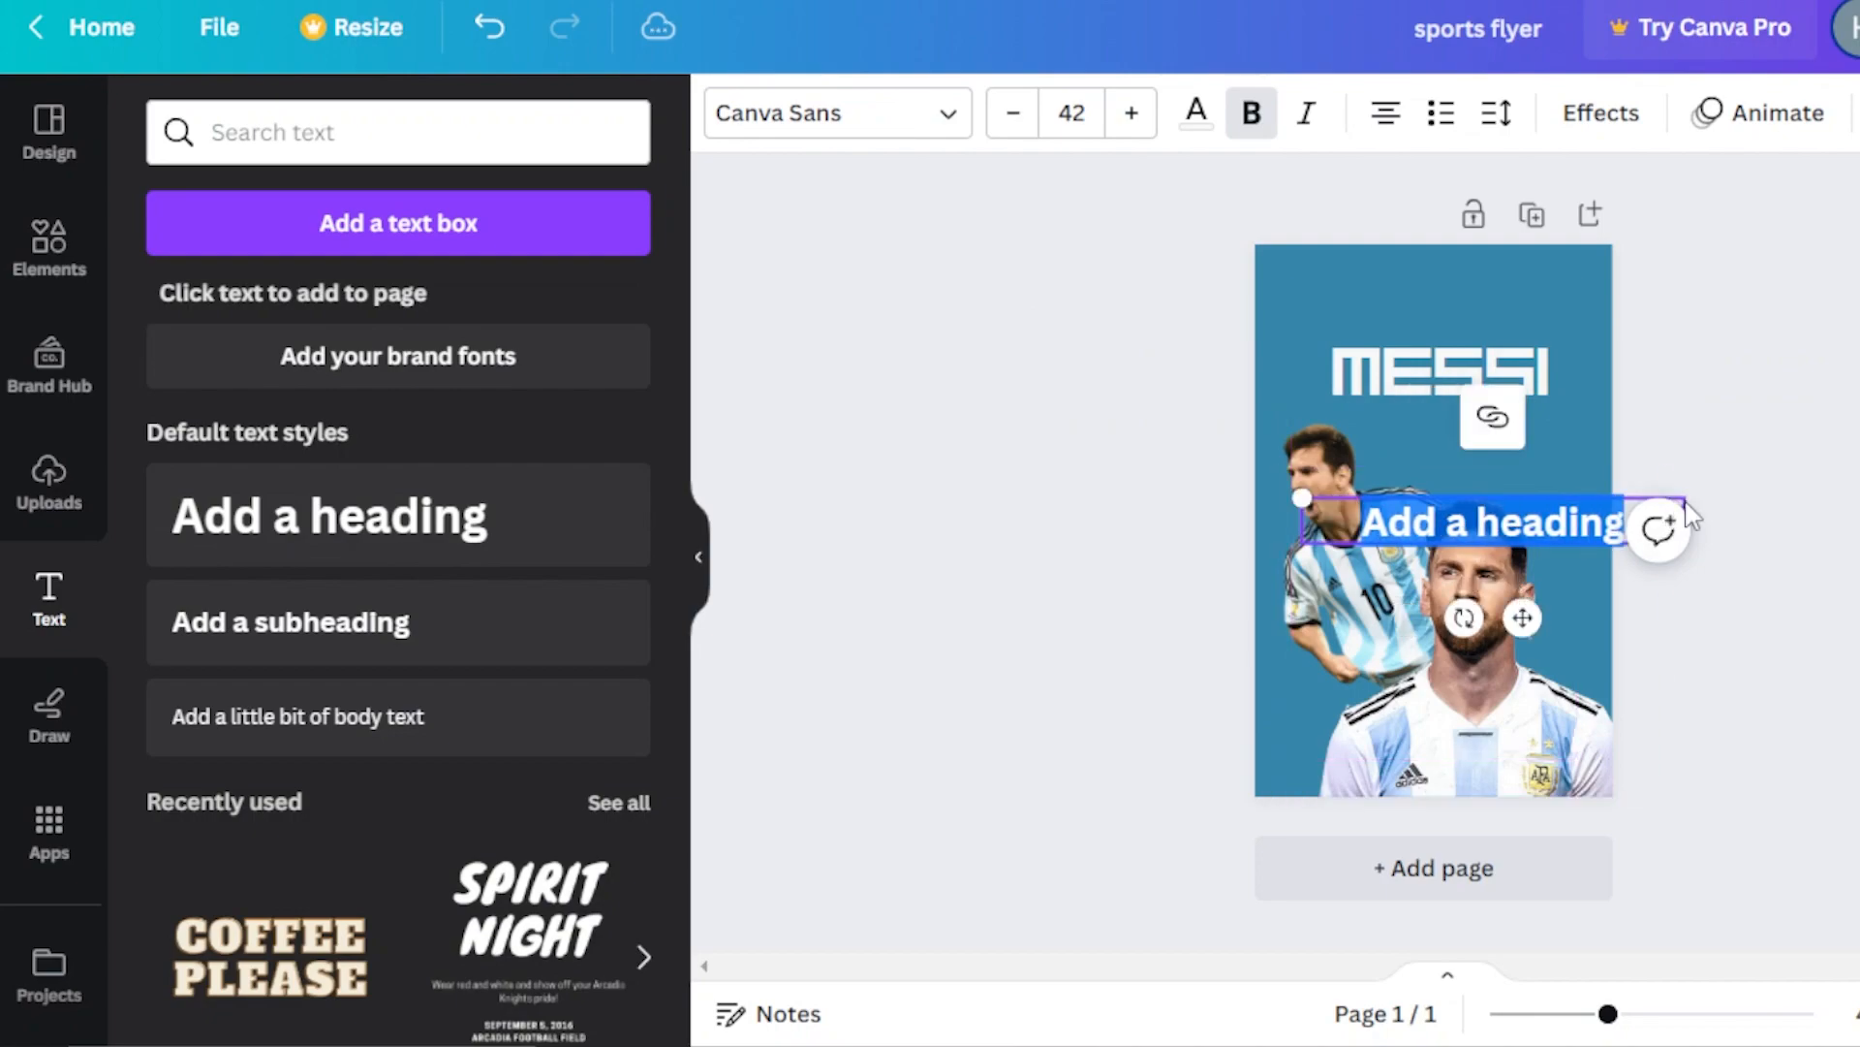
{"action": "type", "text": "10"}
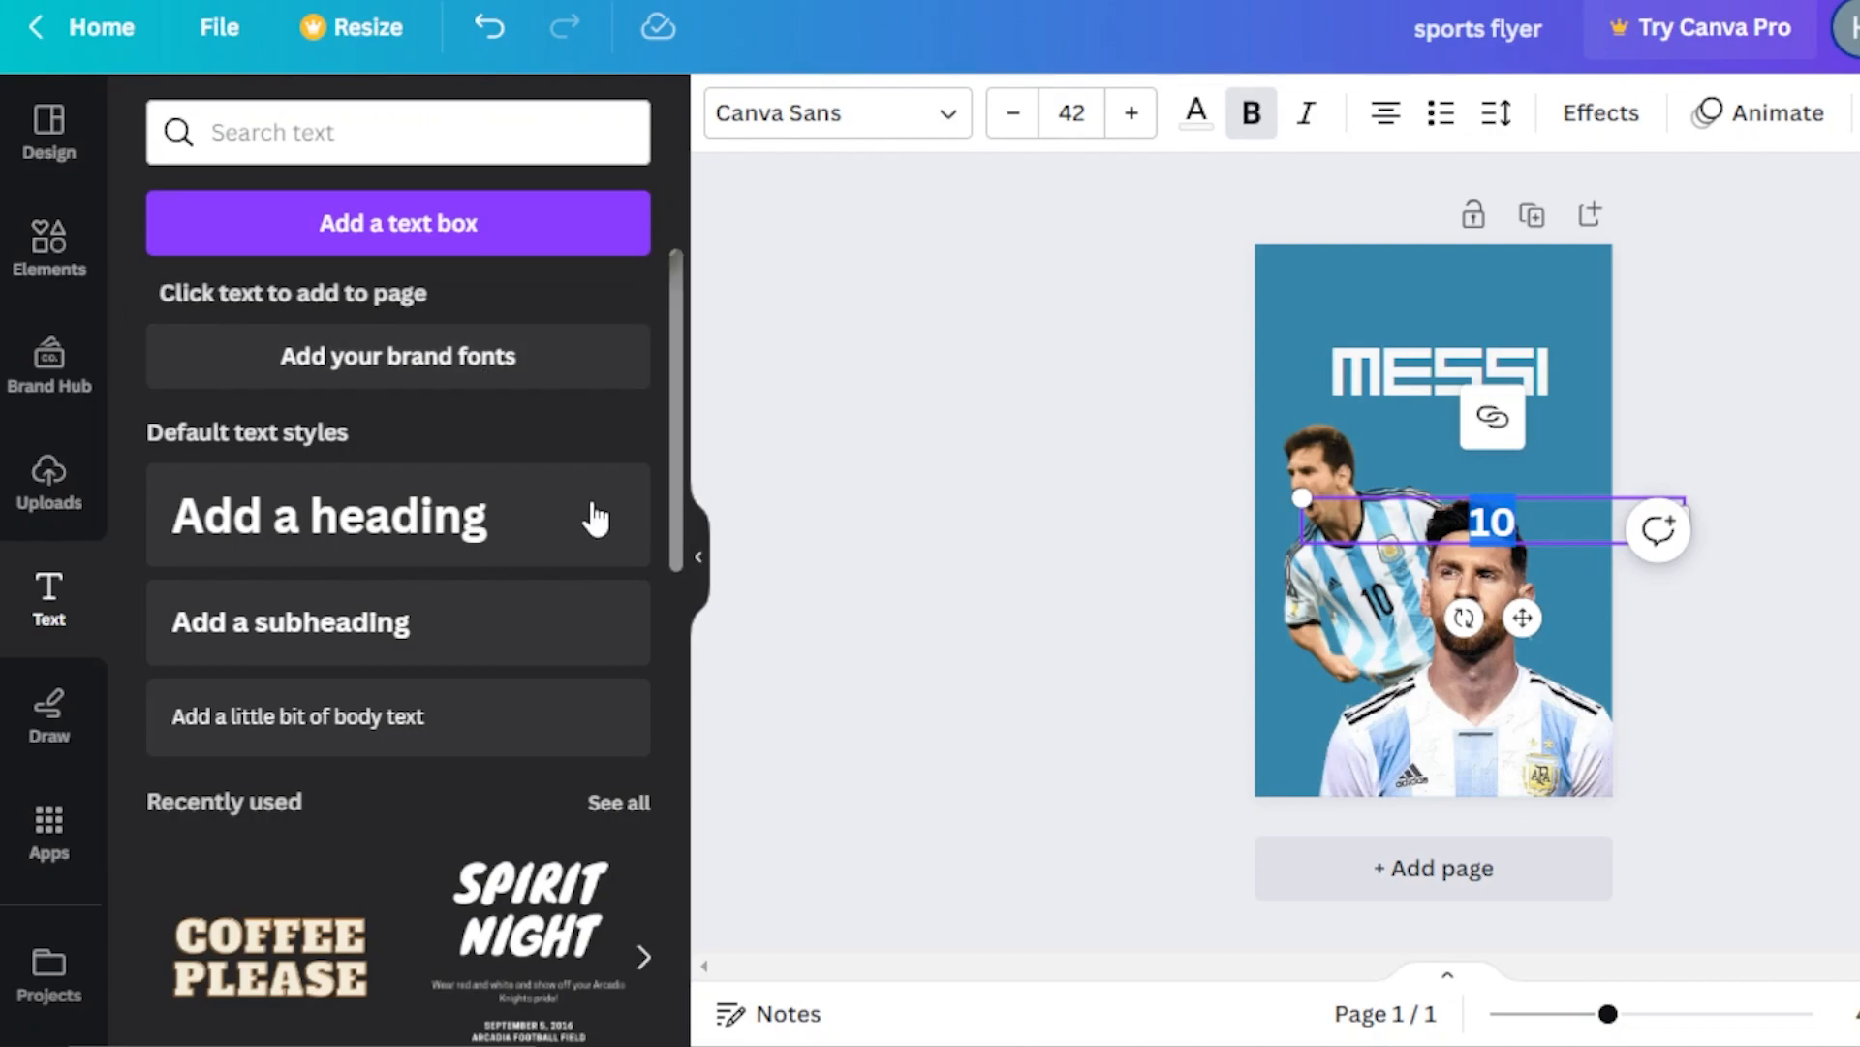
Step: Set the "10" heading in the Architype Van Doesburg font and enlarge it to size 75.5
{"action": "left_click", "coordinate": [885, 126]}
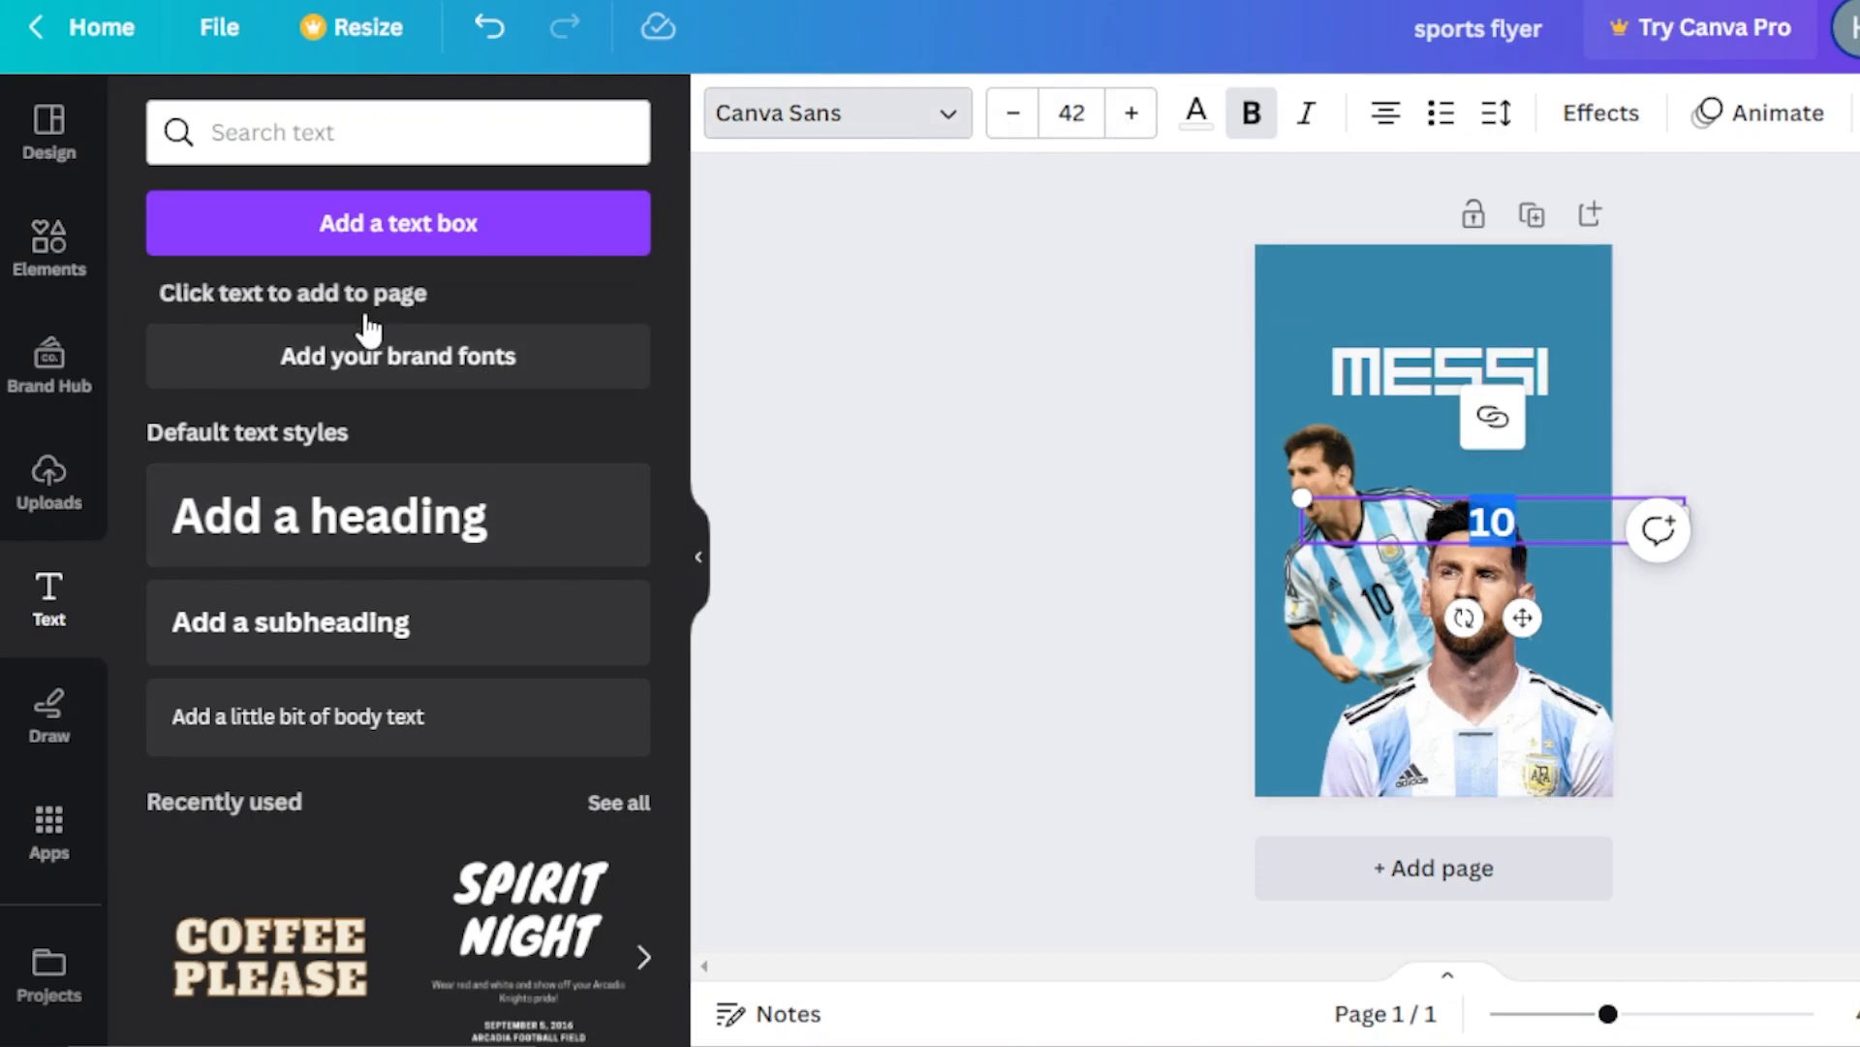
{"action": "left_click_drag", "start_coordinate": [677, 865], "coordinate": [652, 278]}
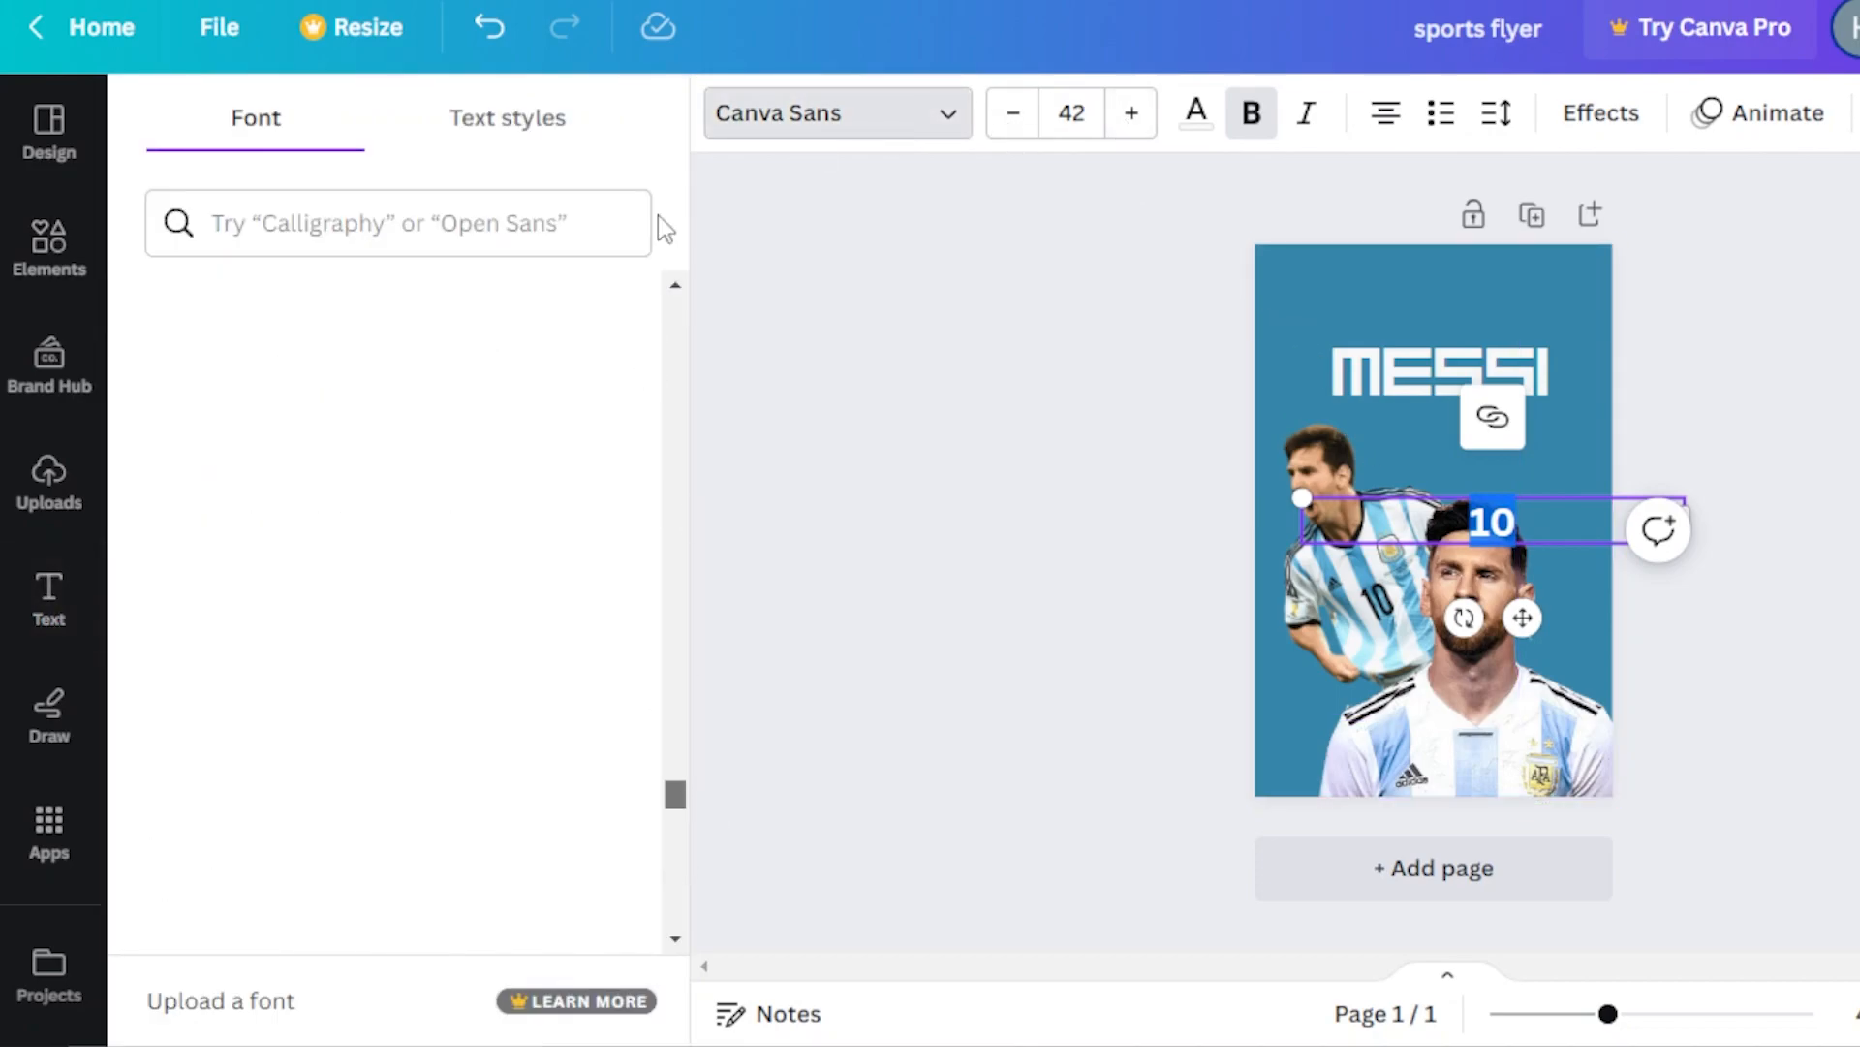
{"action": "left_click", "coordinate": [344, 388]}
{"action": "left_click_drag", "start_coordinate": [1301, 499], "coordinate": [998, 461]}
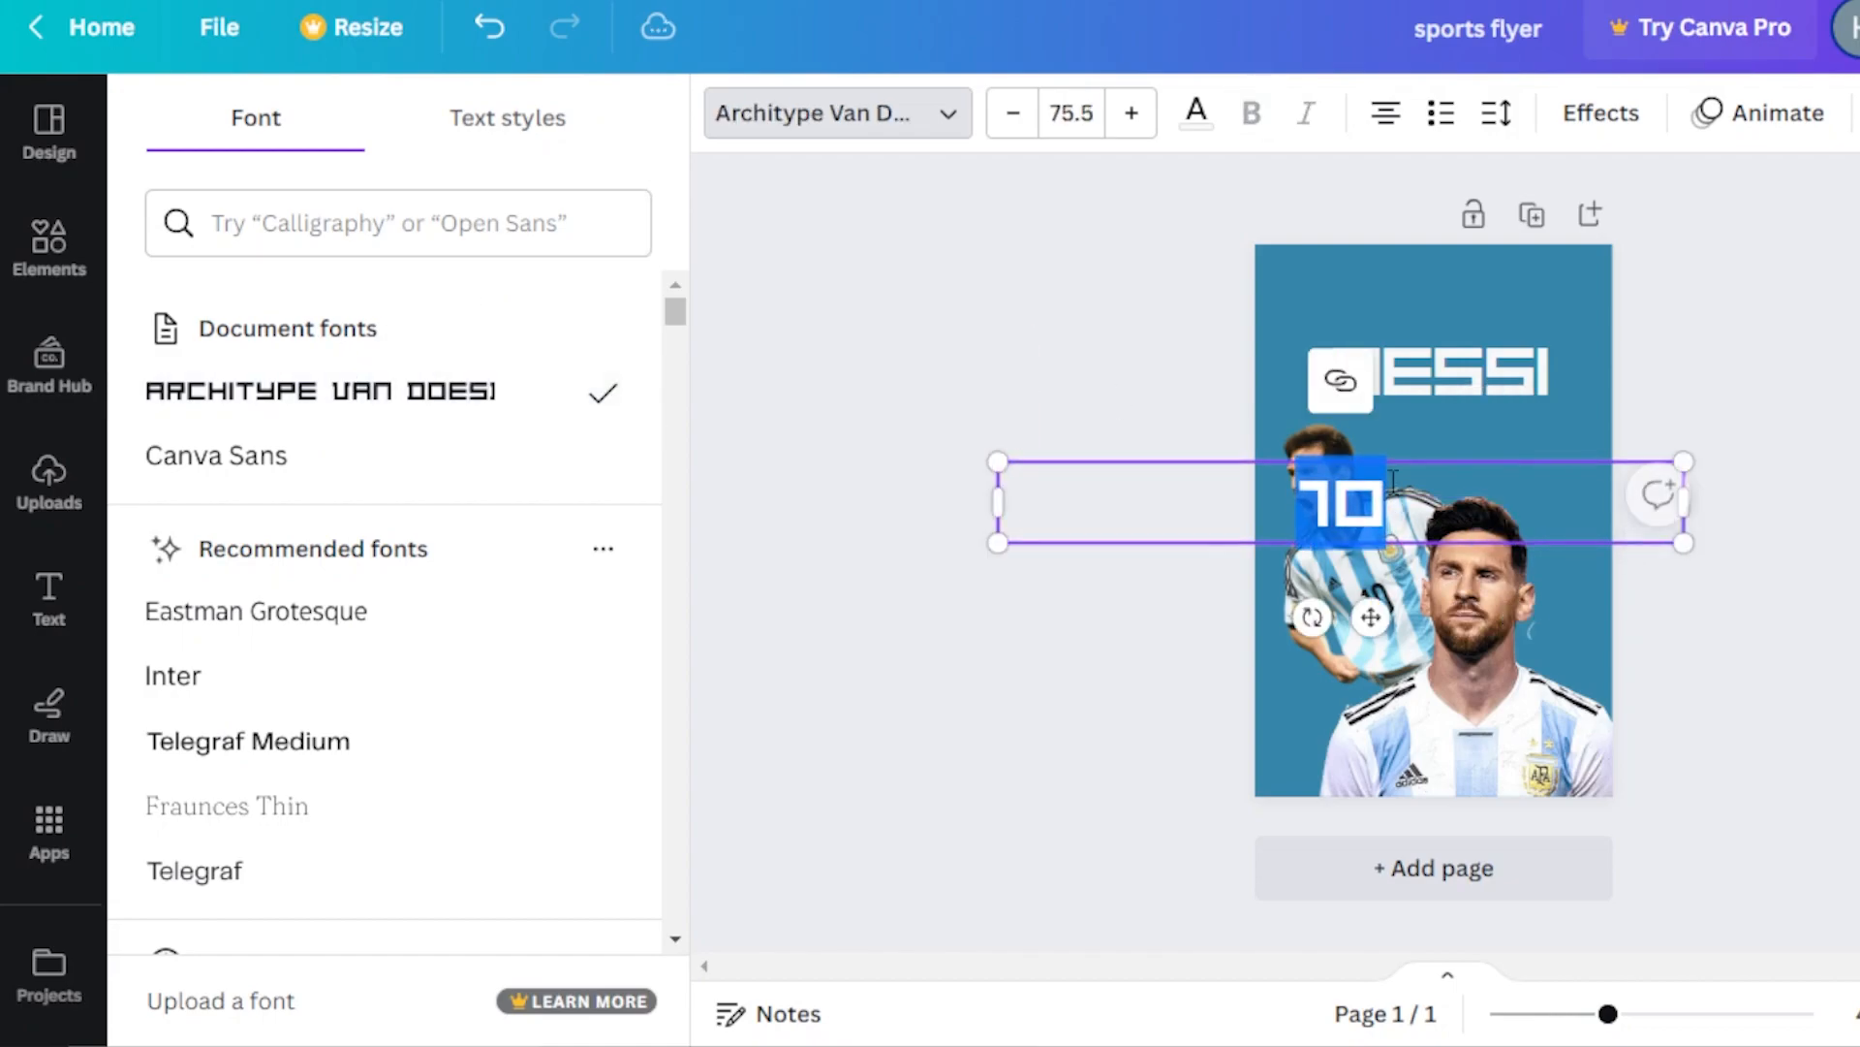
{"action": "key", "text": "Escape"}
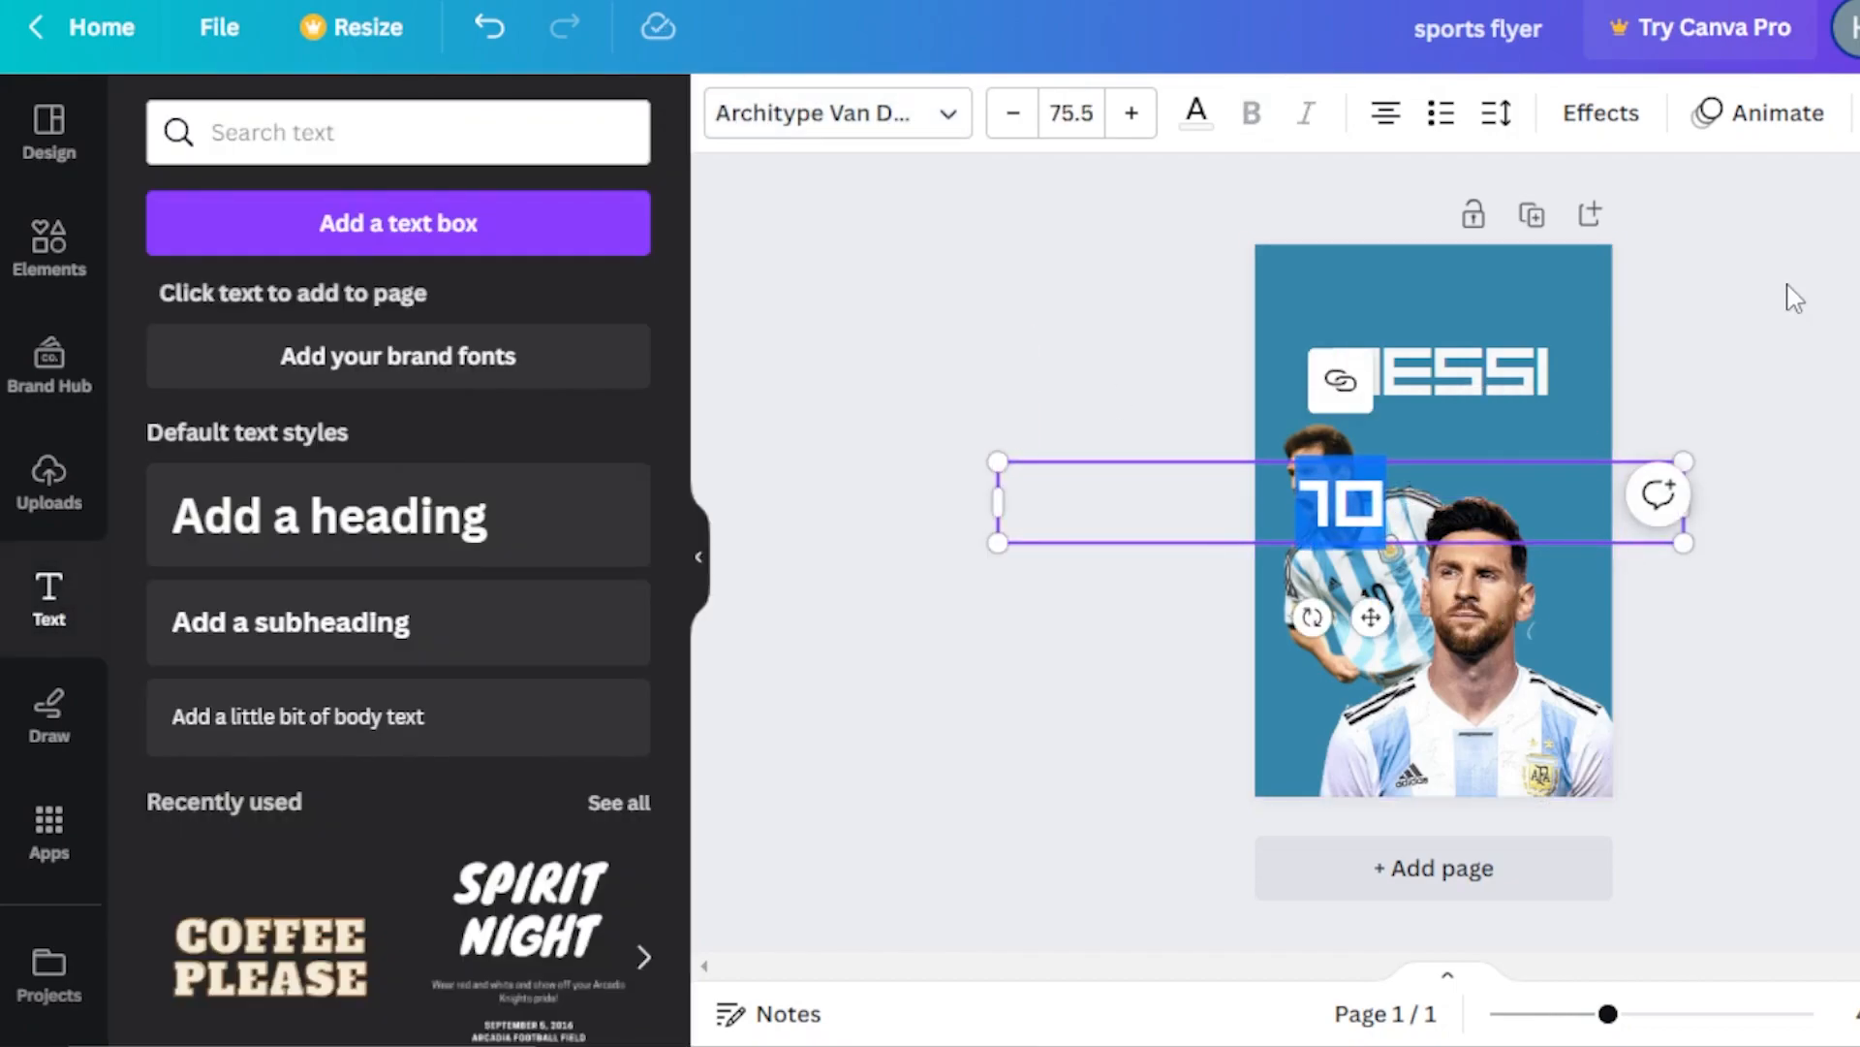
{"action": "left_click", "coordinate": [1795, 298]}
Step: Fit "MESSI" to nearly the page's width near its upper edge and enlarge the "10" to font size 200
{"action": "left_click_drag", "start_coordinate": [1336, 522], "coordinate": [1440, 715]}
{"action": "left_click", "coordinate": [1042, 359]}
{"action": "left_click_drag", "start_coordinate": [1027, 329], "coordinate": [738, 298]}
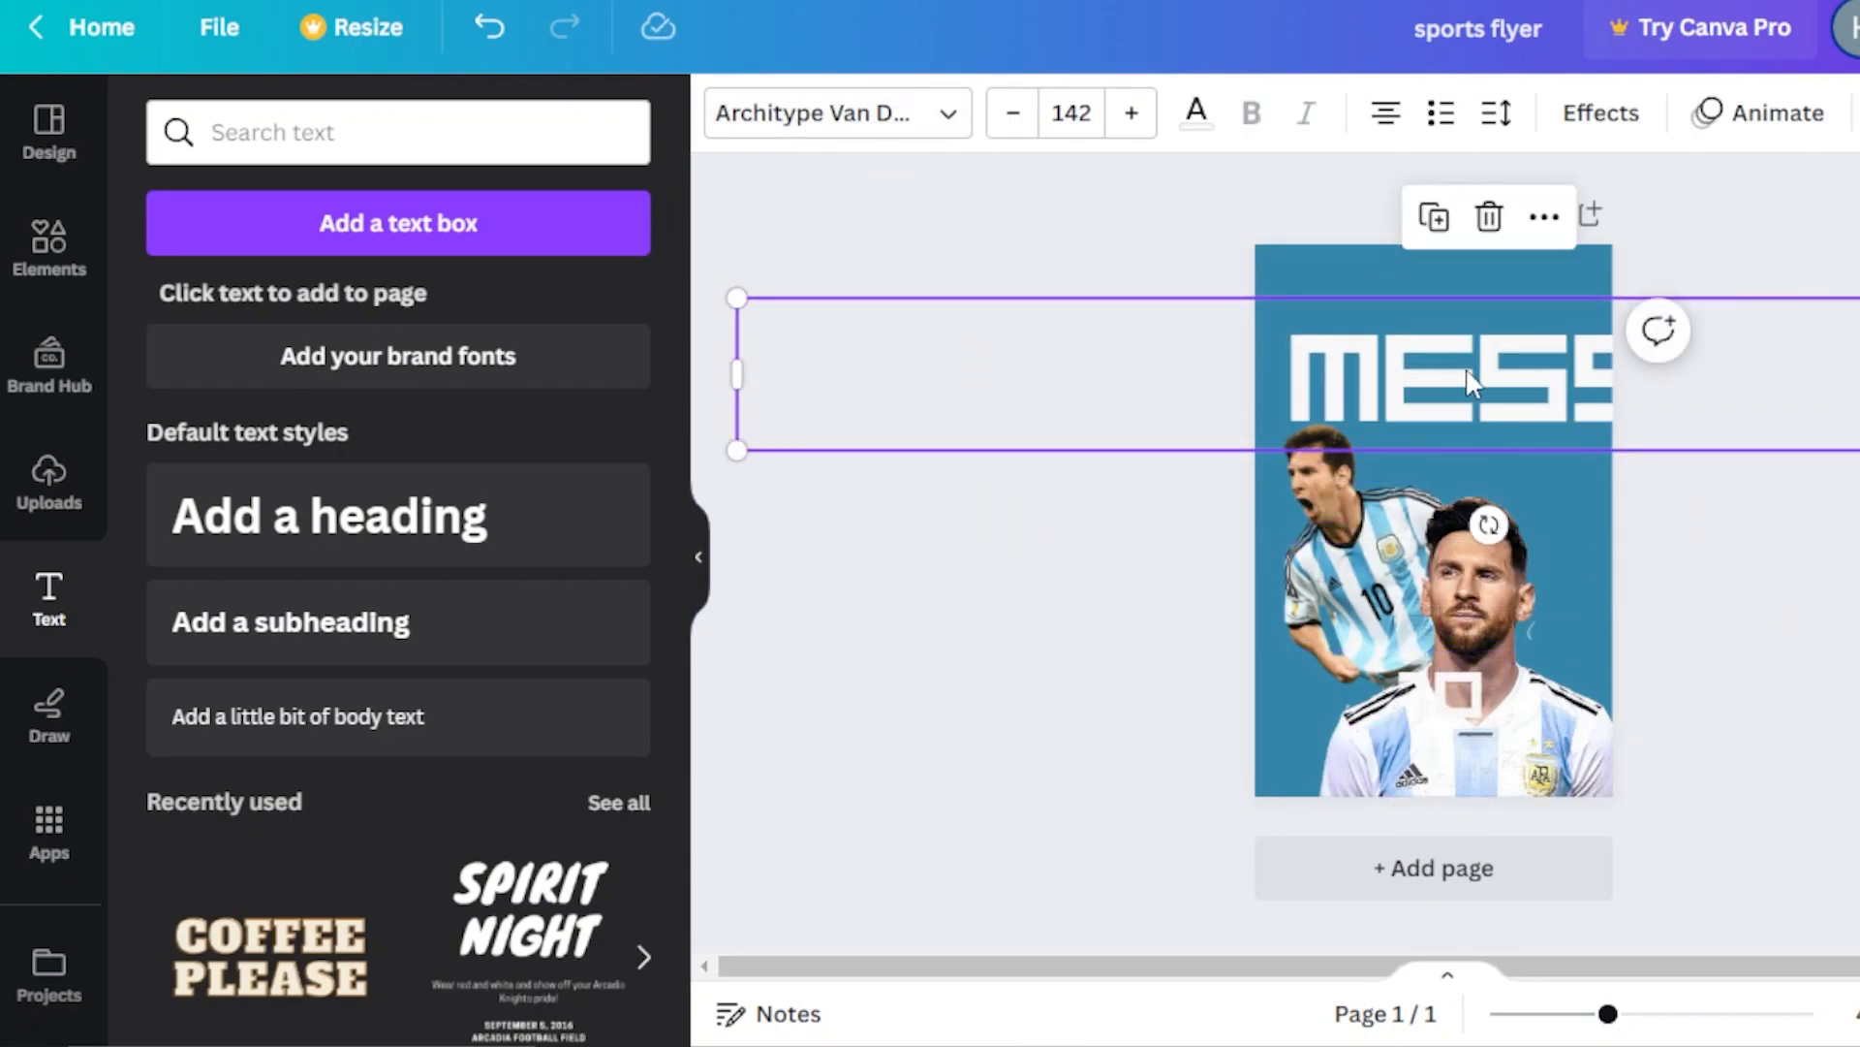
{"action": "left_click_drag", "start_coordinate": [1467, 373], "coordinate": [1436, 494]}
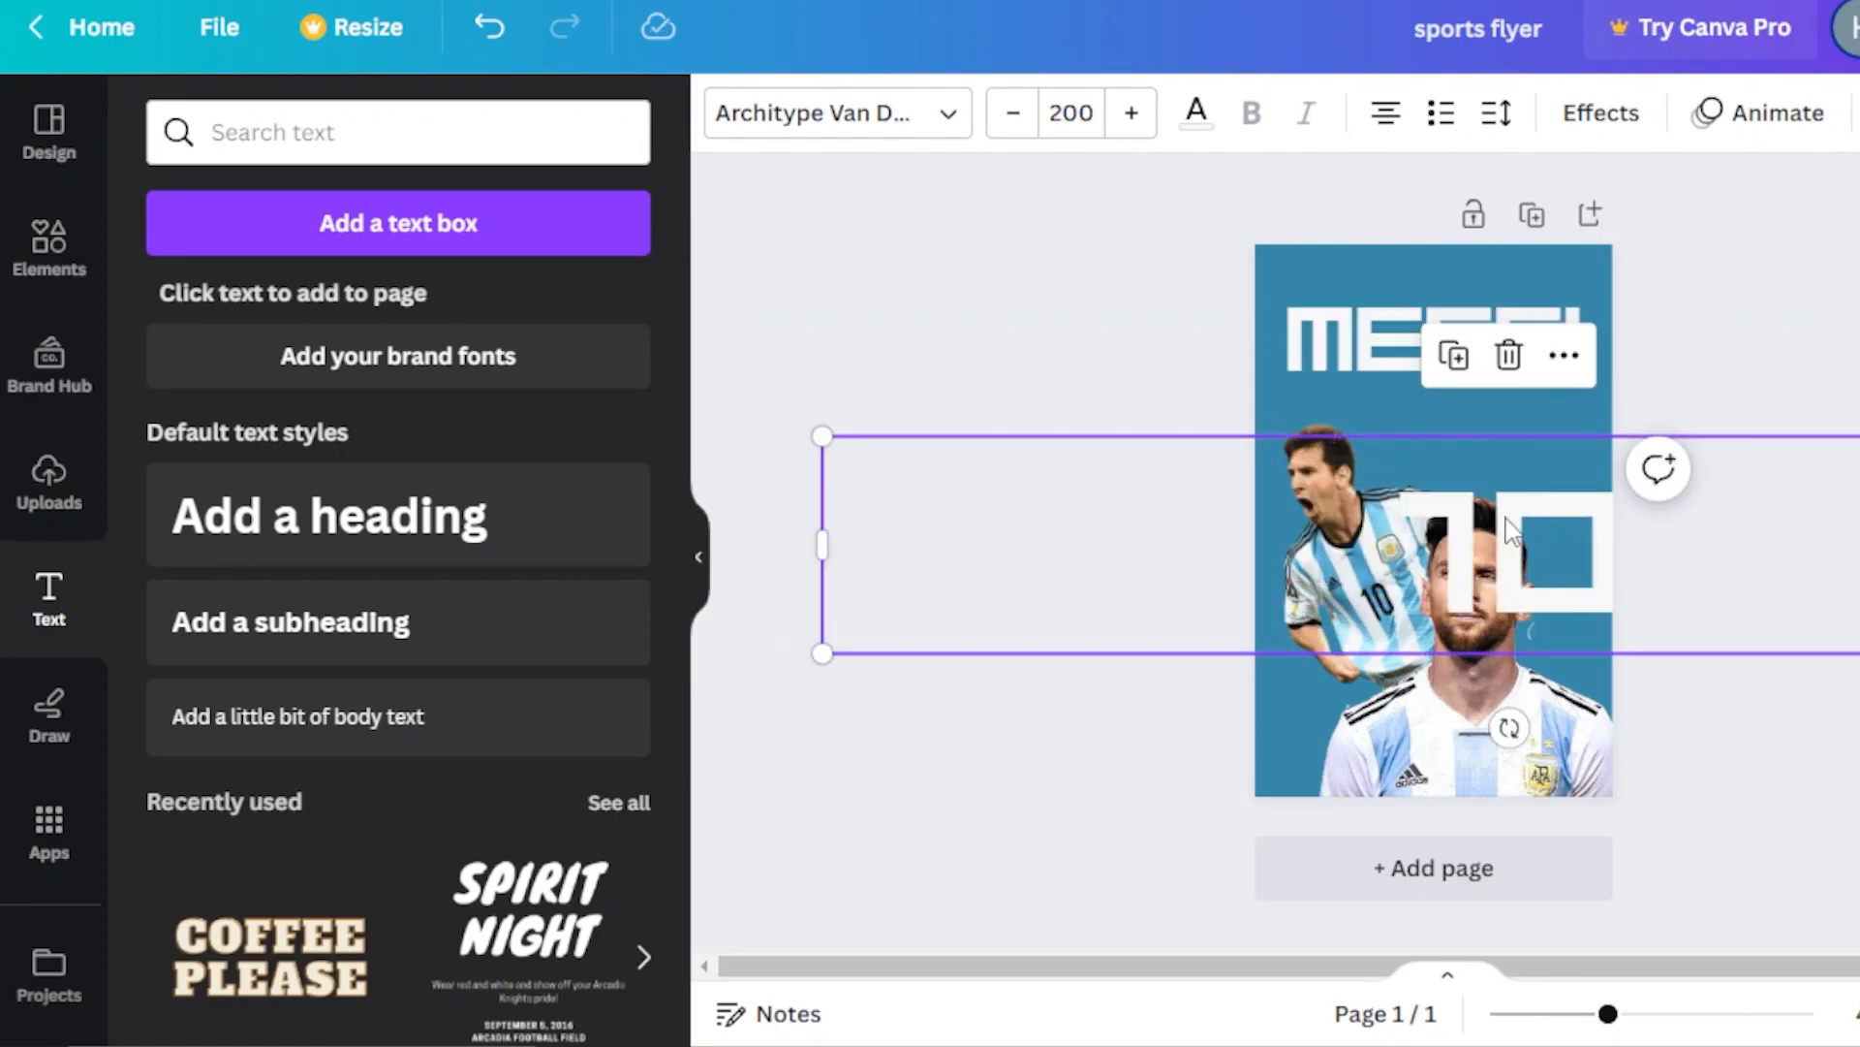
Step: Center the "10" directly below "MESSI" and send it backward behind the two players
{"action": "left_click_drag", "start_coordinate": [1500, 512], "coordinate": [1425, 424]}
{"action": "left_click", "coordinate": [1489, 268]}
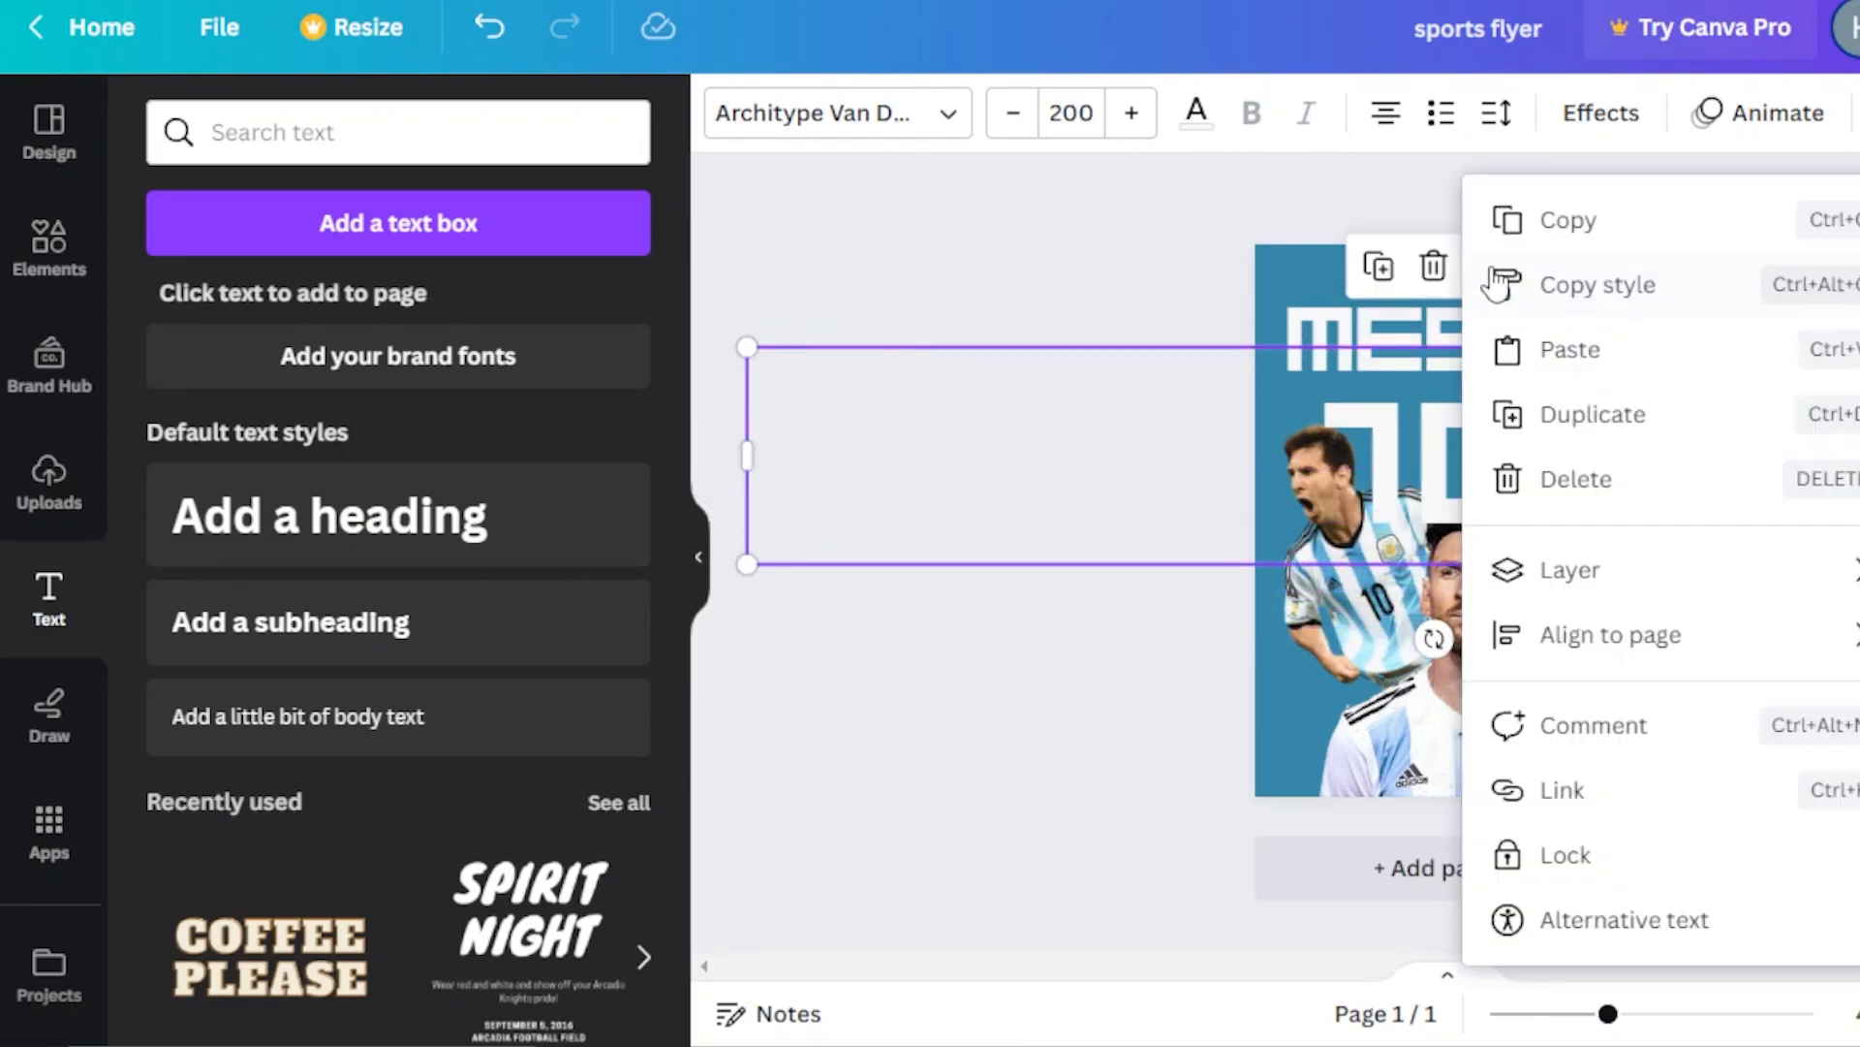
{"action": "mouse_move", "coordinate": [1473, 580]}
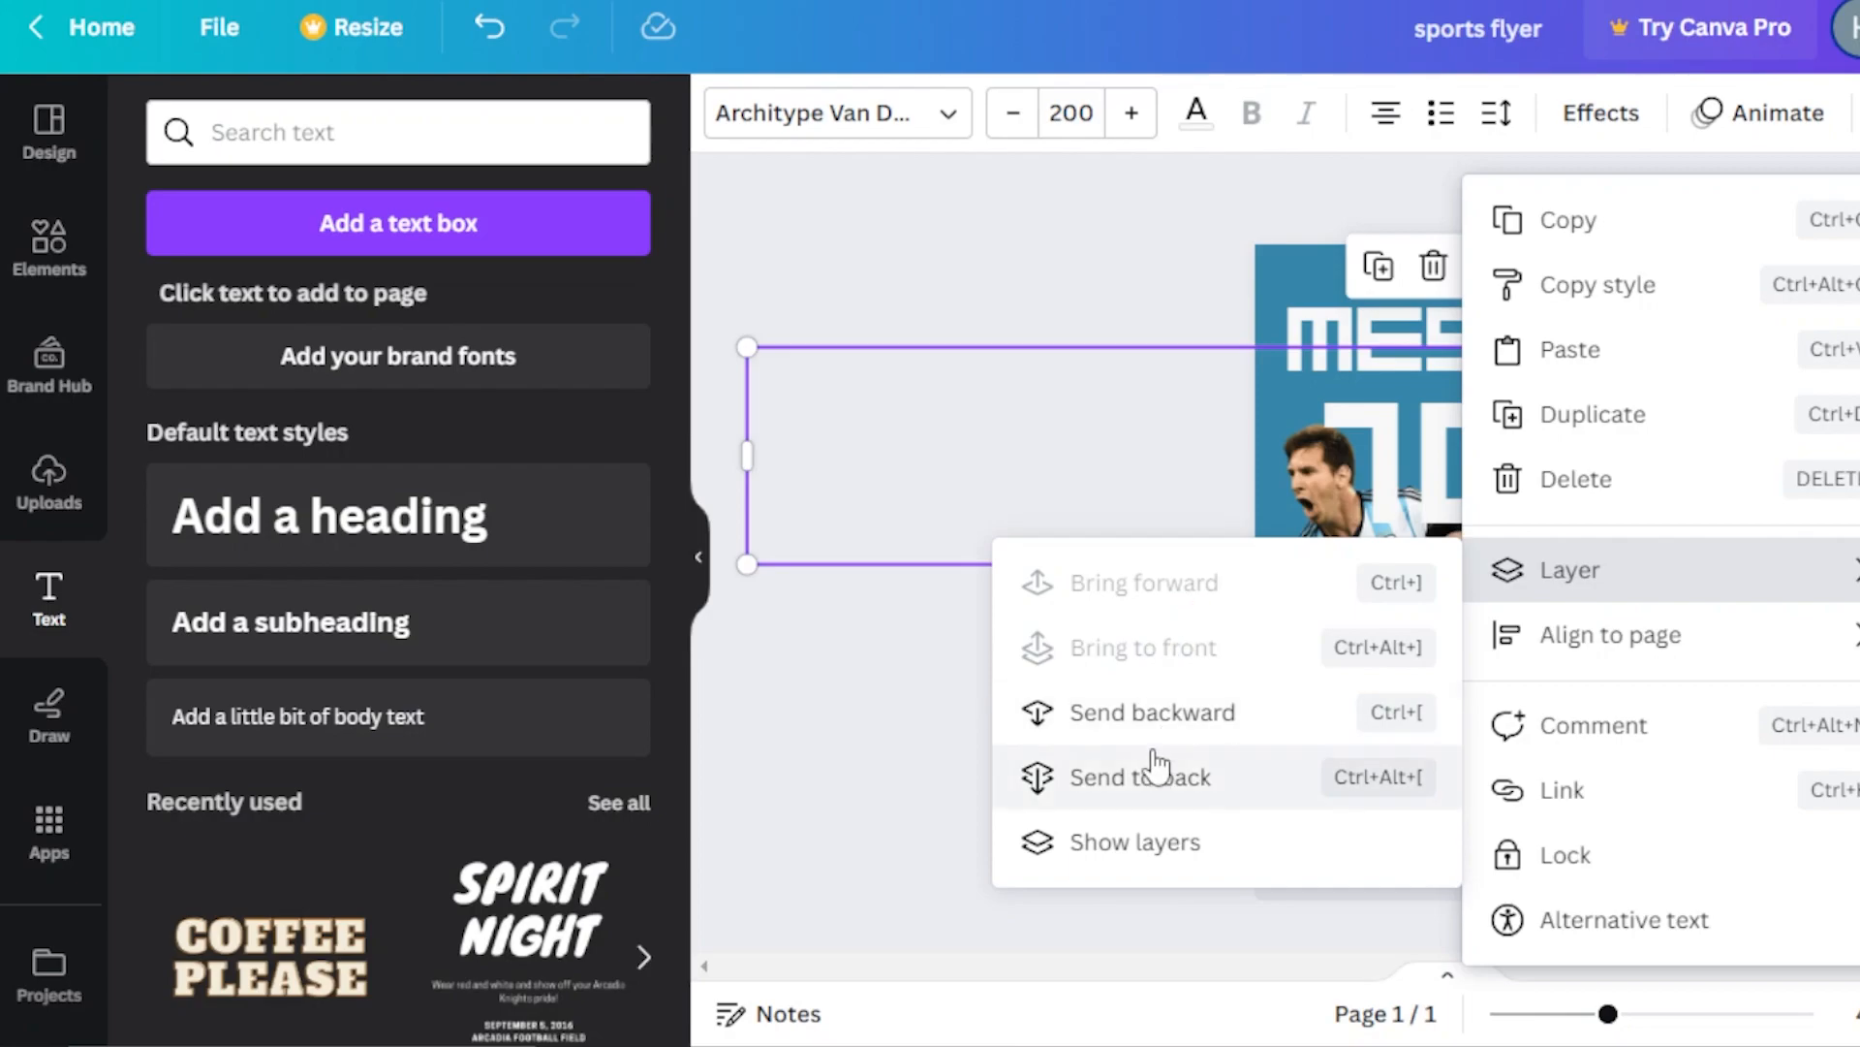
{"action": "left_click", "coordinate": [1149, 722]}
{"action": "key", "text": "Escape"}
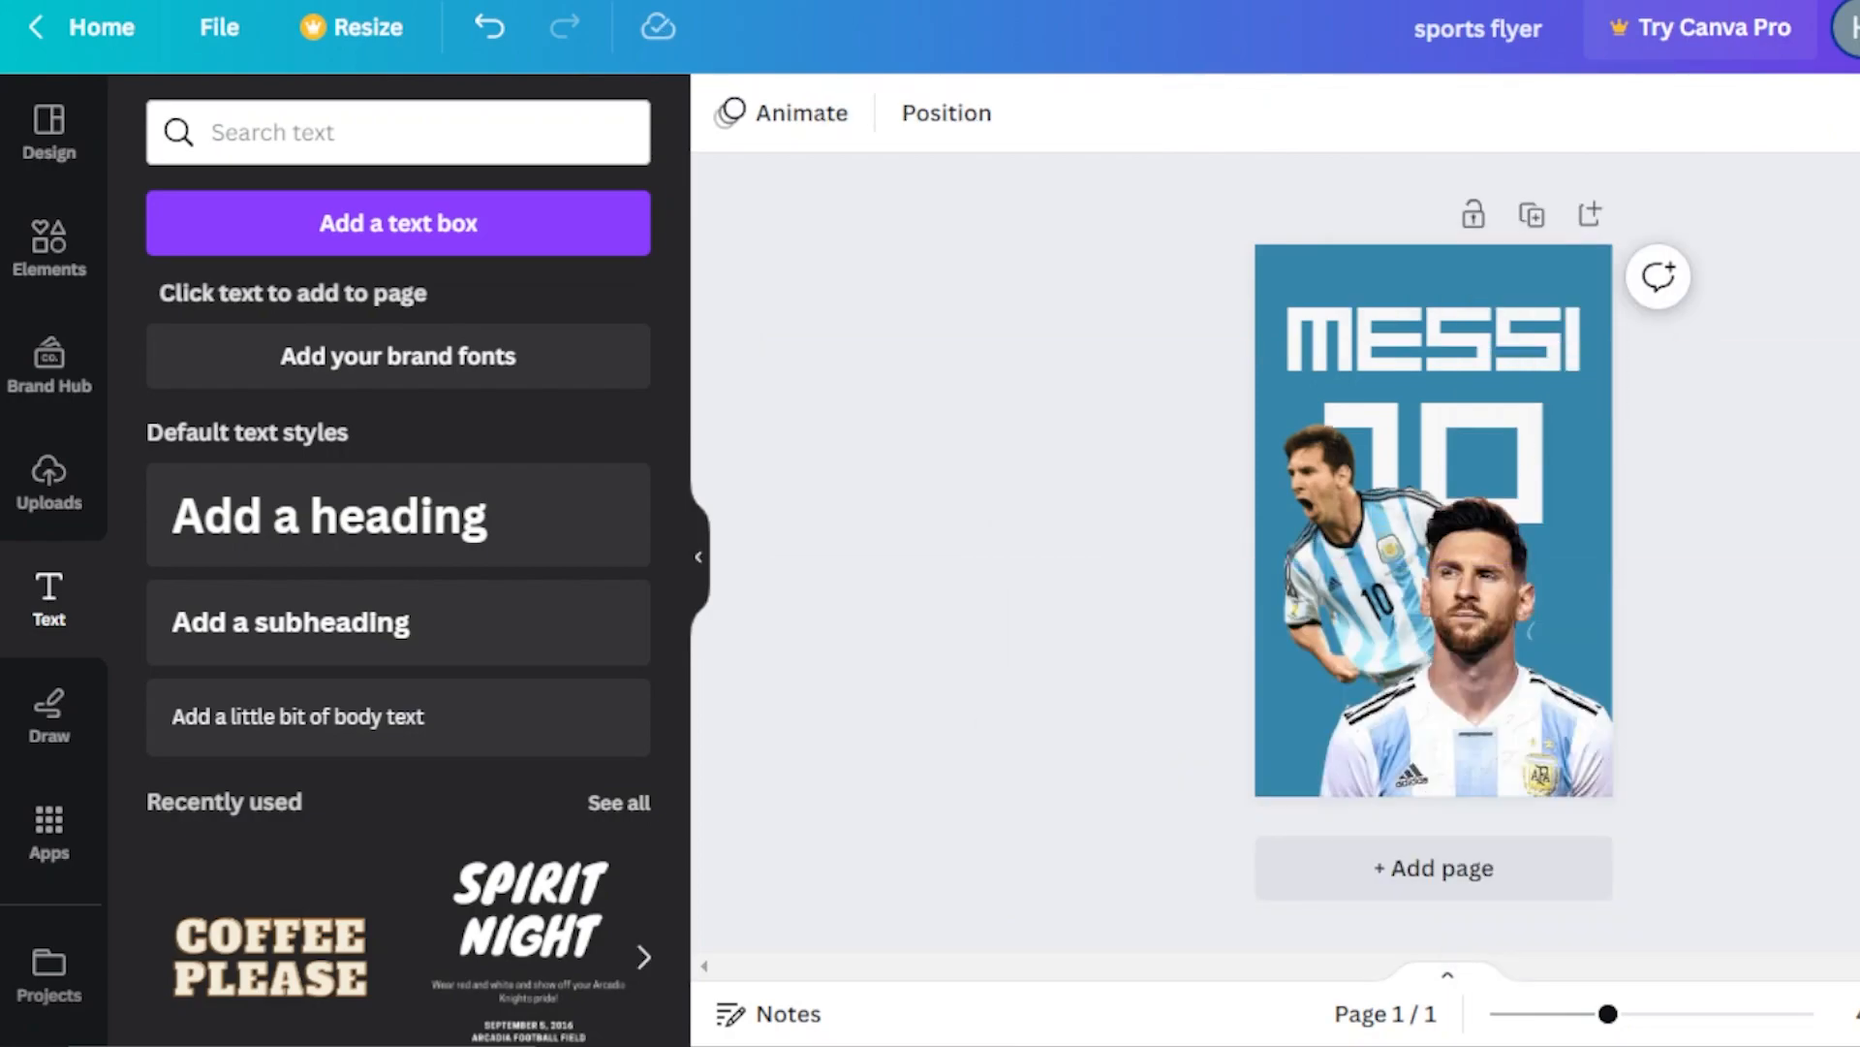
Step: Shift the portrait cutout slightly left along the page's lower edge
{"action": "mouse_move", "coordinate": [1548, 716]}
{"action": "left_mouse_down"}
{"action": "mouse_move", "coordinate": [1547, 640]}
{"action": "mouse_move", "coordinate": [1541, 734]}
{"action": "left_mouse_up"}
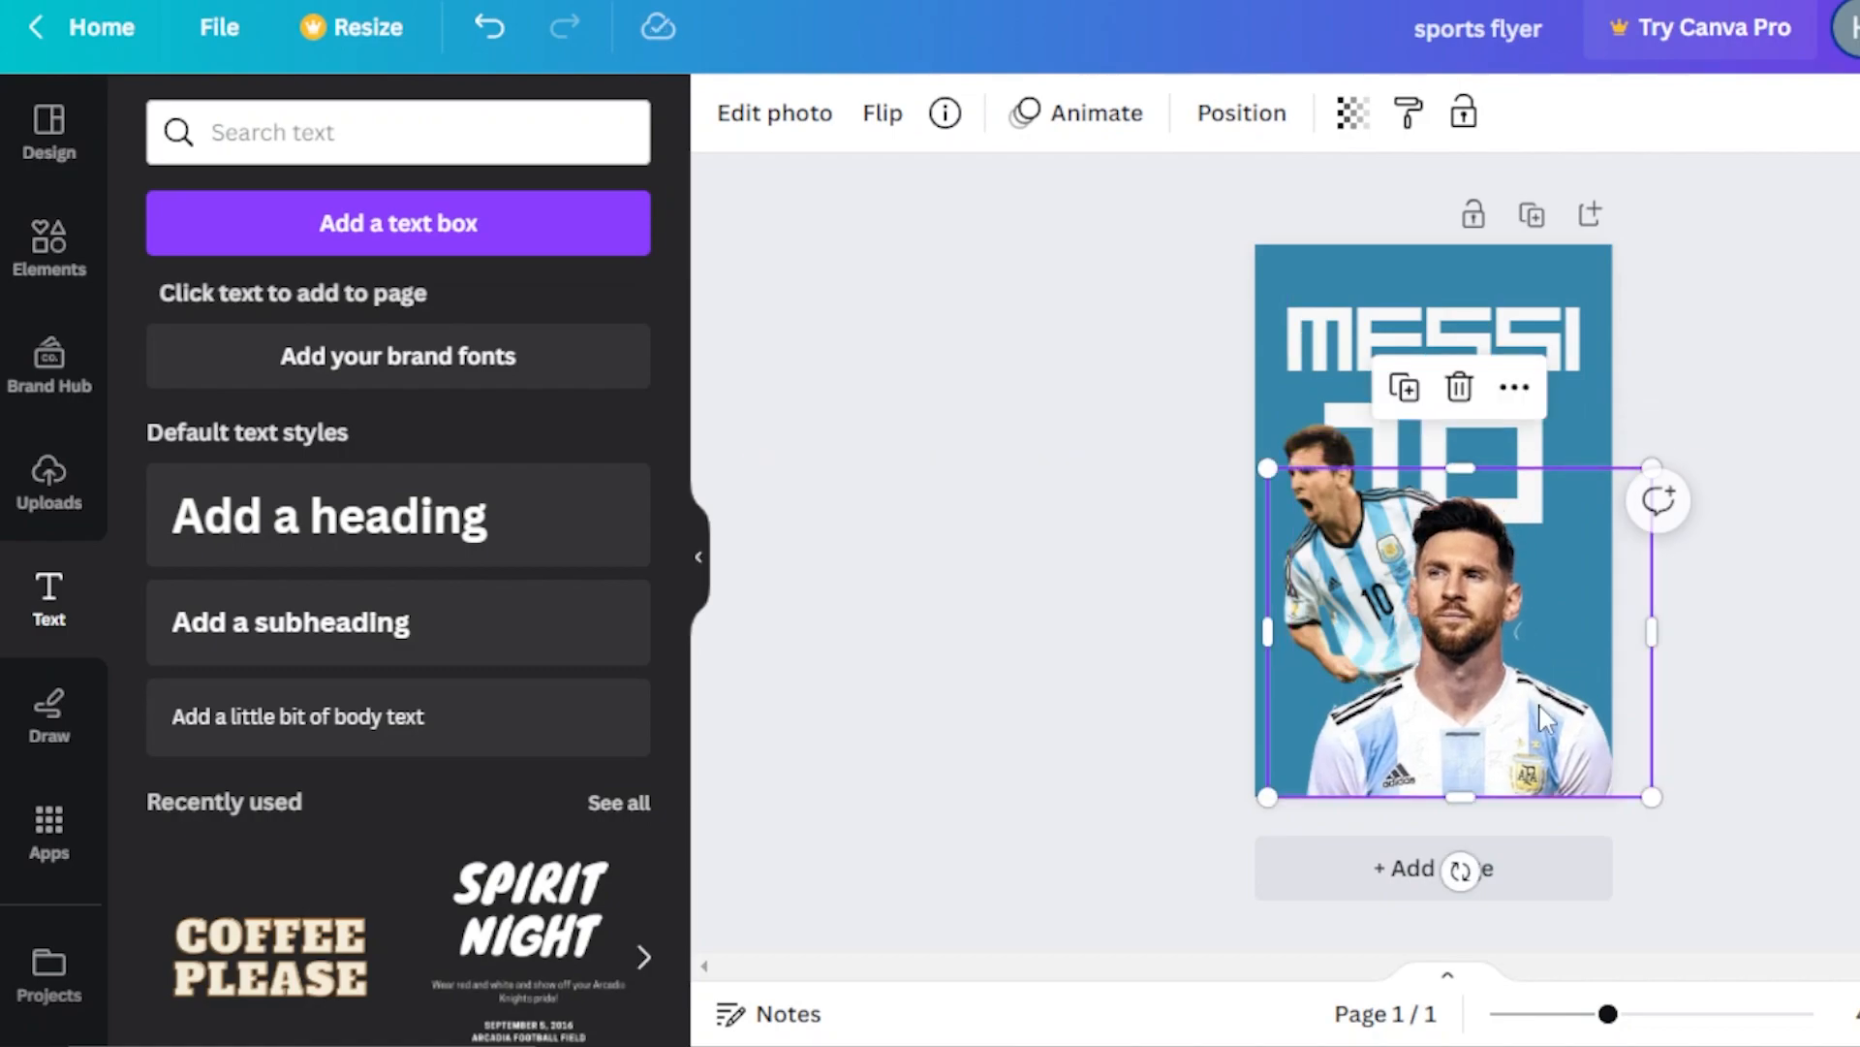
Step: Search the photo elements for "gradient" and browse the matches
{"action": "left_click", "coordinate": [48, 235]}
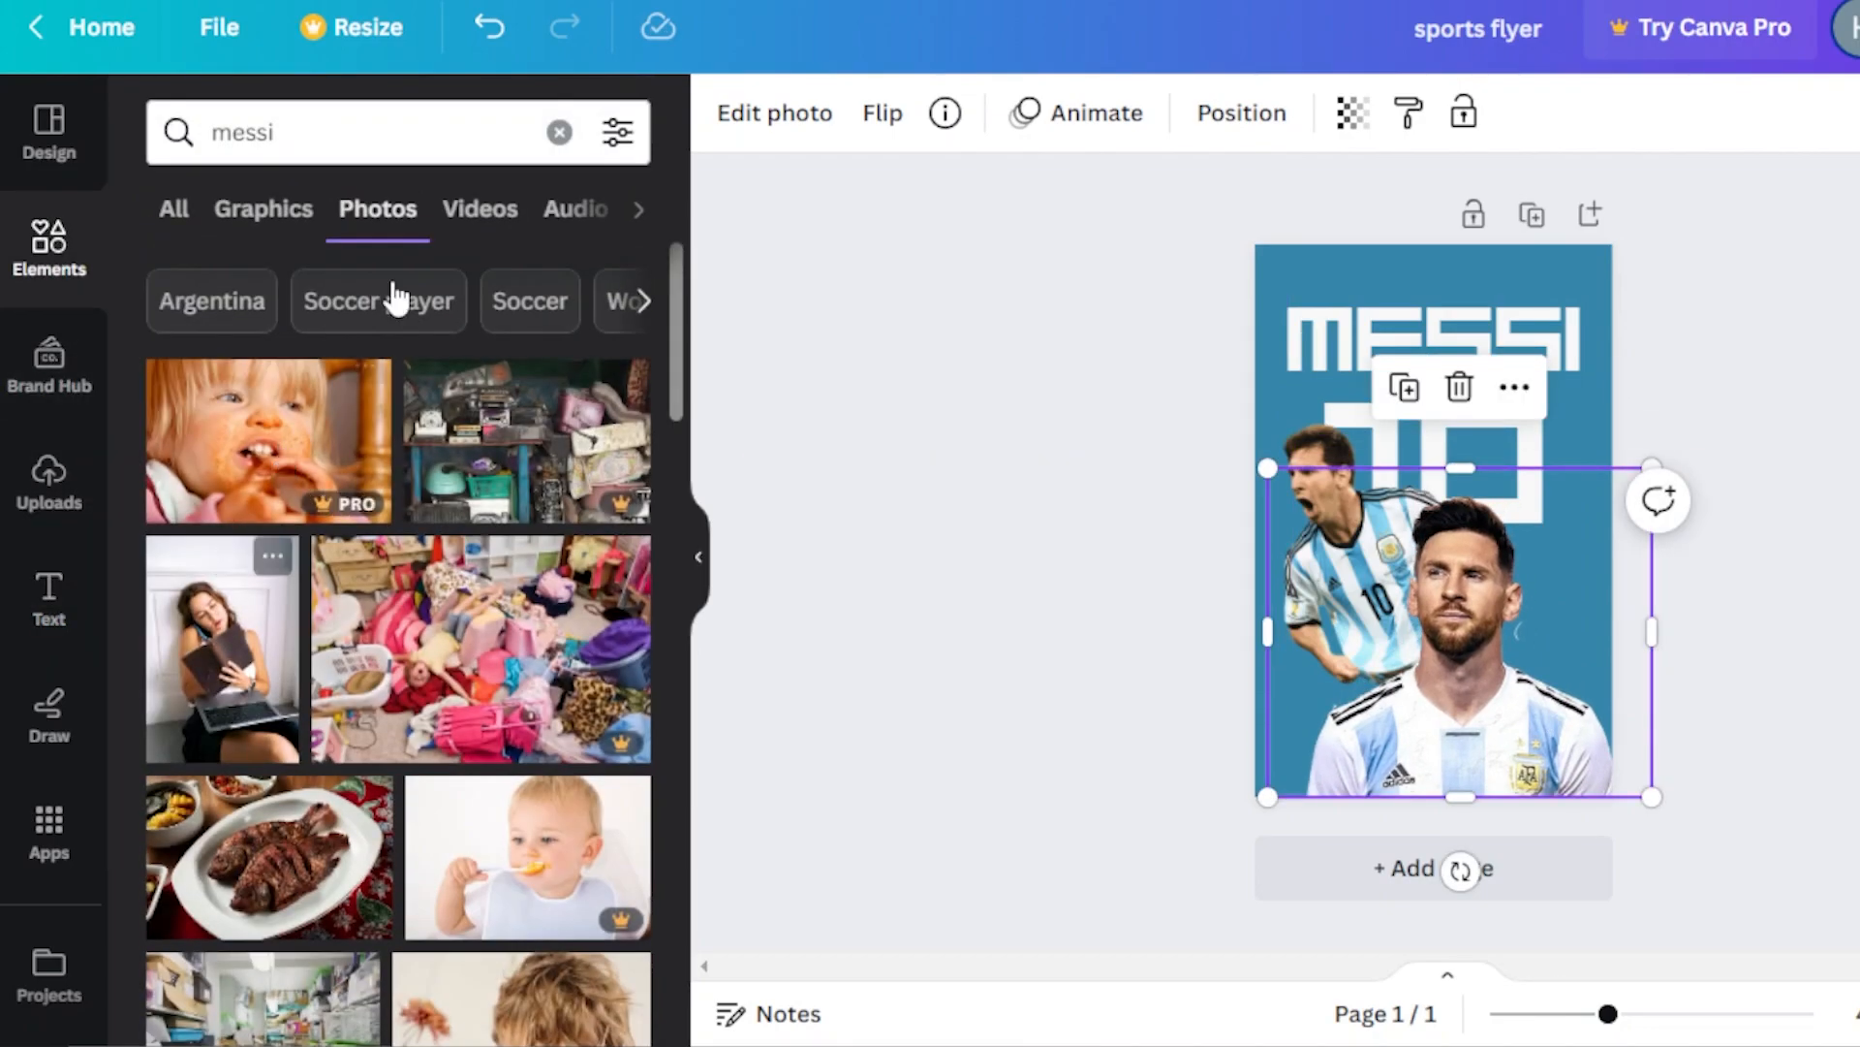
{"action": "left_click", "coordinate": [381, 137]}
{"action": "key", "text": "BackSpace"}
{"action": "key", "text": "BackSpace"}
{"action": "key", "text": "BackSpace"}
{"action": "key", "text": "BackSpace"}
{"action": "key", "text": "BackSpace"}
{"action": "type", "text": "grad"}
{"action": "left_click", "coordinate": [339, 263]}
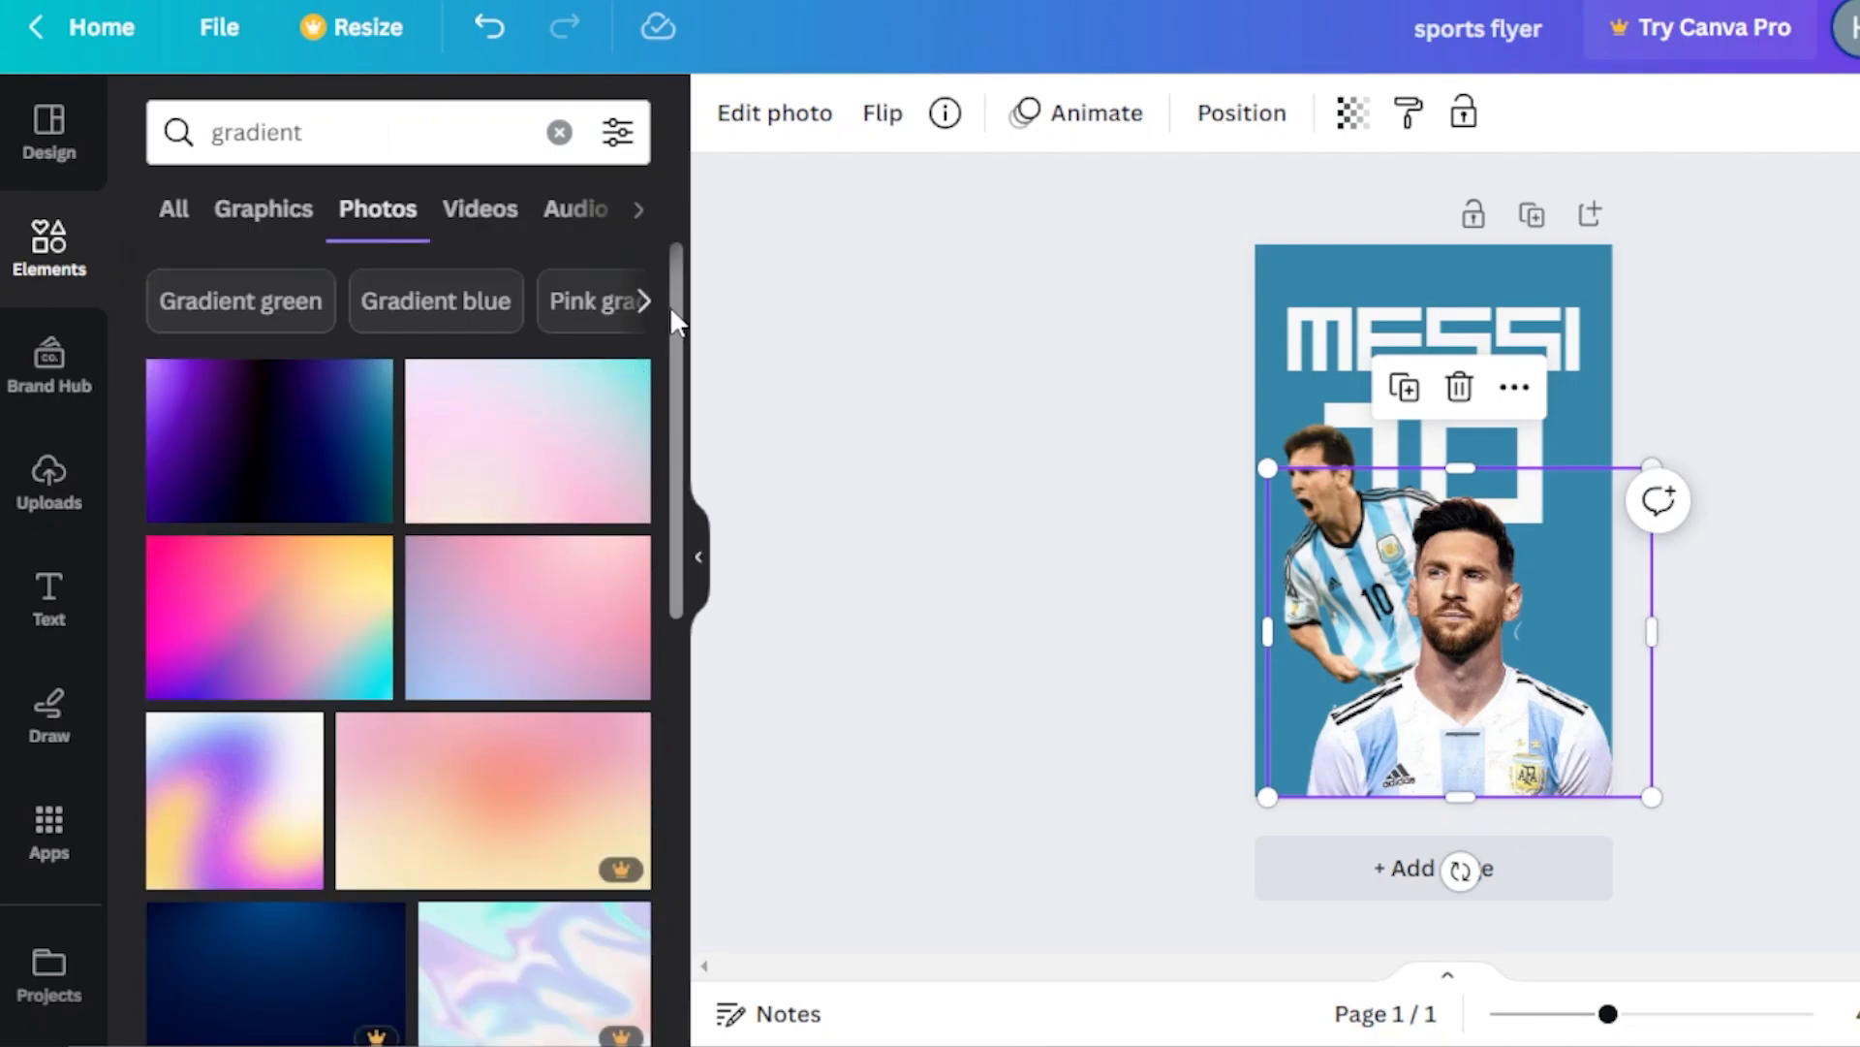
{"action": "left_click_drag", "start_coordinate": [671, 306], "coordinate": [665, 452]}
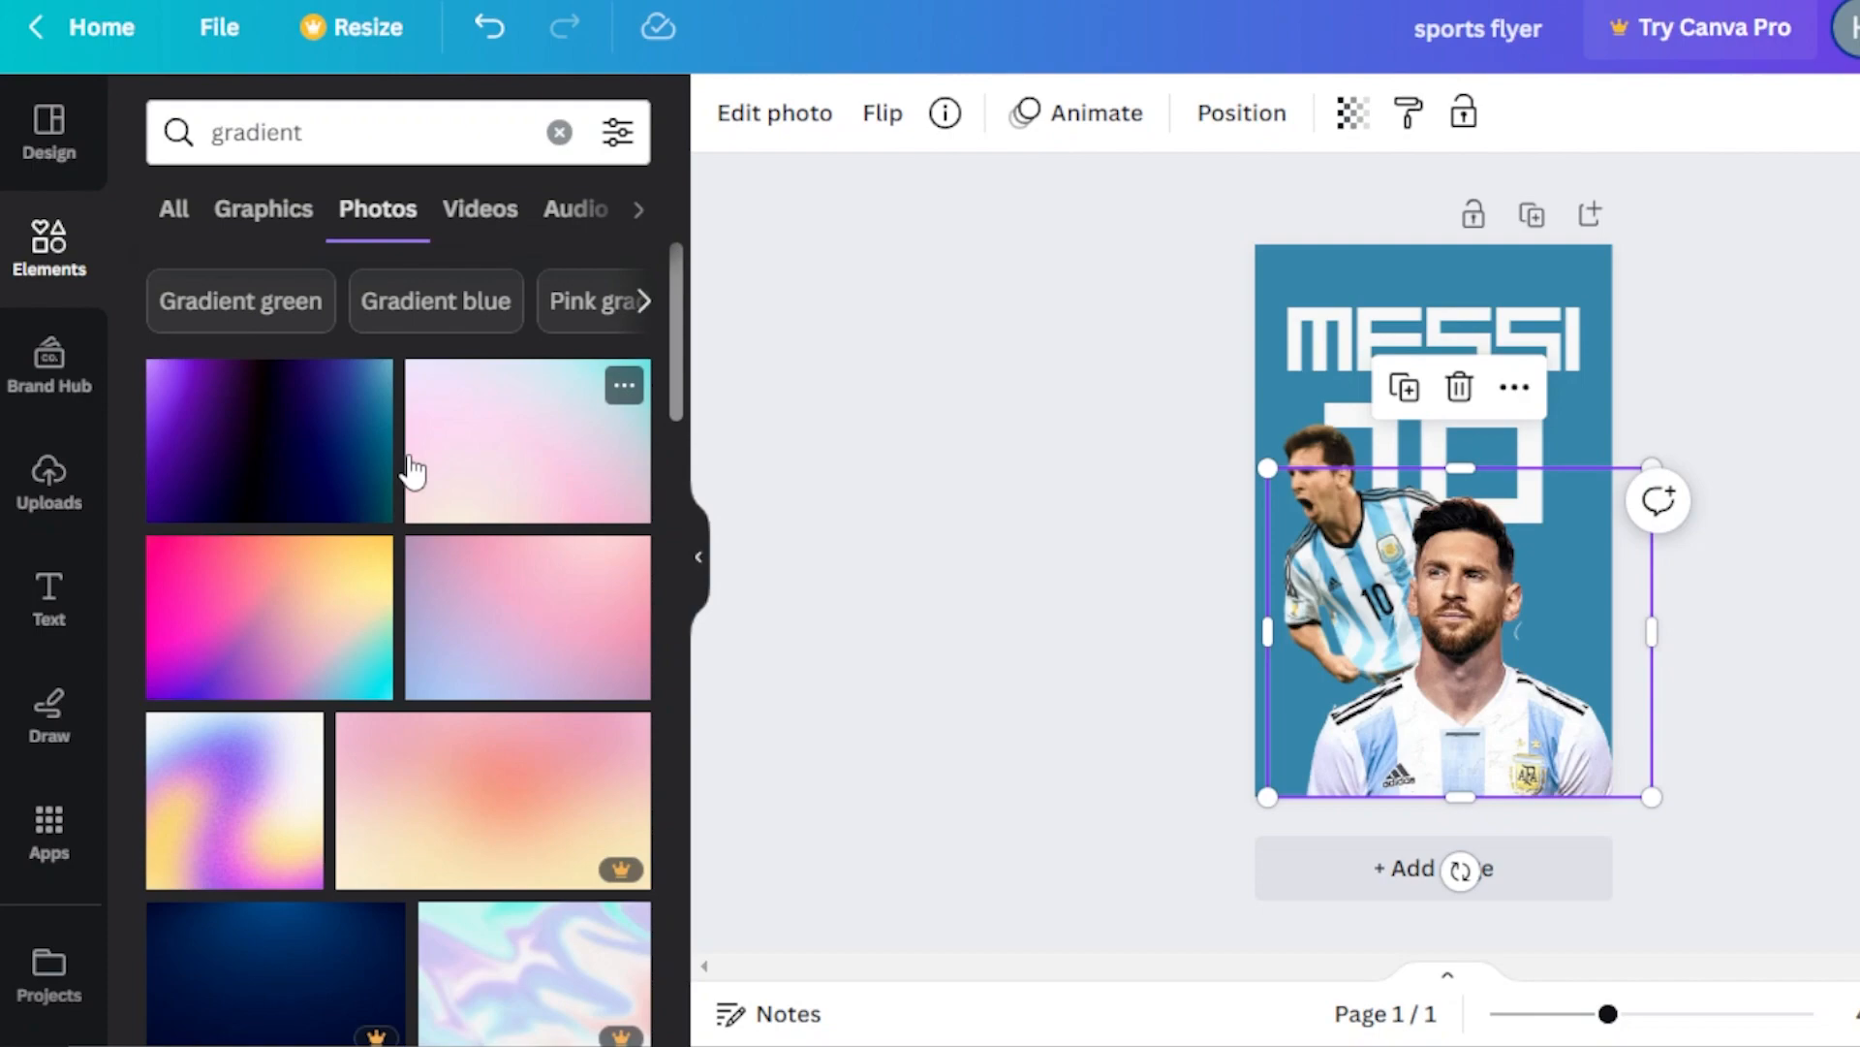
Step: Add the thin blue fade gradient graphic, enlarge it beyond the page's width and place it over the page's lower edge
{"action": "left_click", "coordinate": [298, 453]}
{"action": "left_click_drag", "start_coordinate": [1286, 424], "coordinate": [1134, 128]}
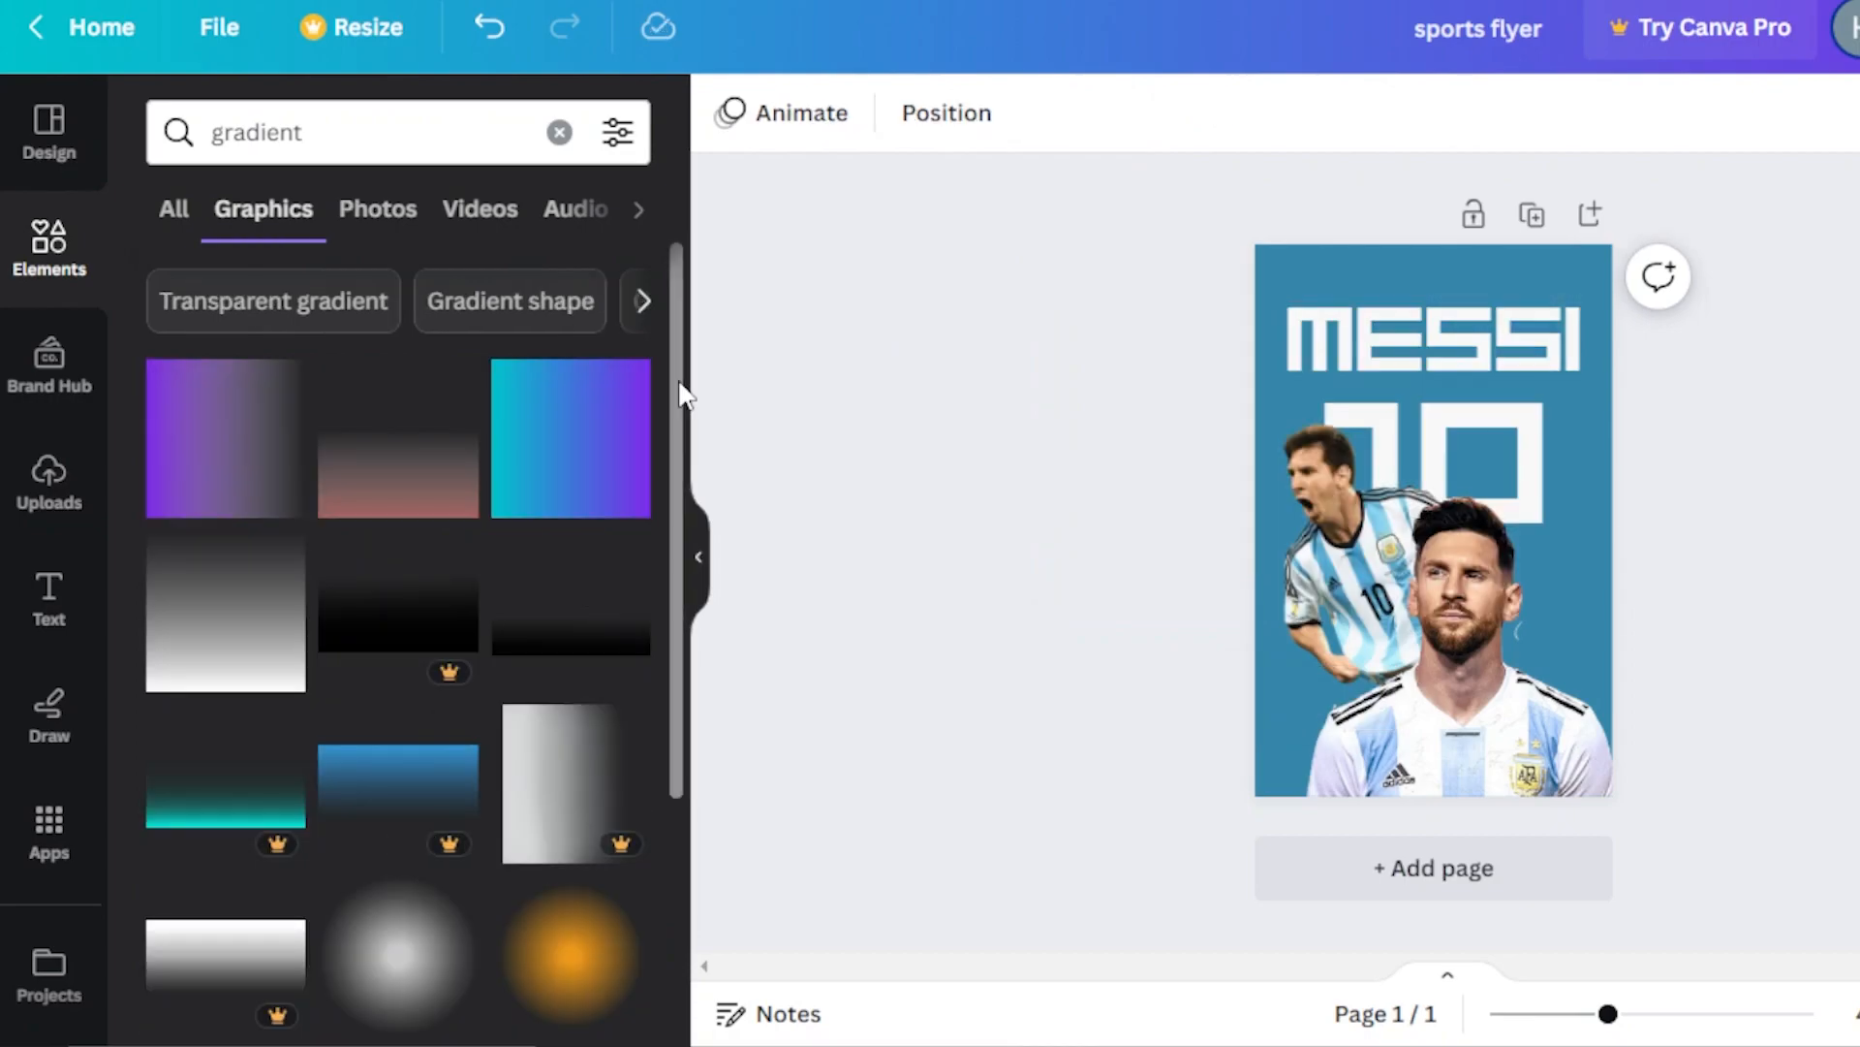
{"action": "left_click_drag", "start_coordinate": [683, 392], "coordinate": [664, 678]}
{"action": "left_click", "coordinate": [288, 463]}
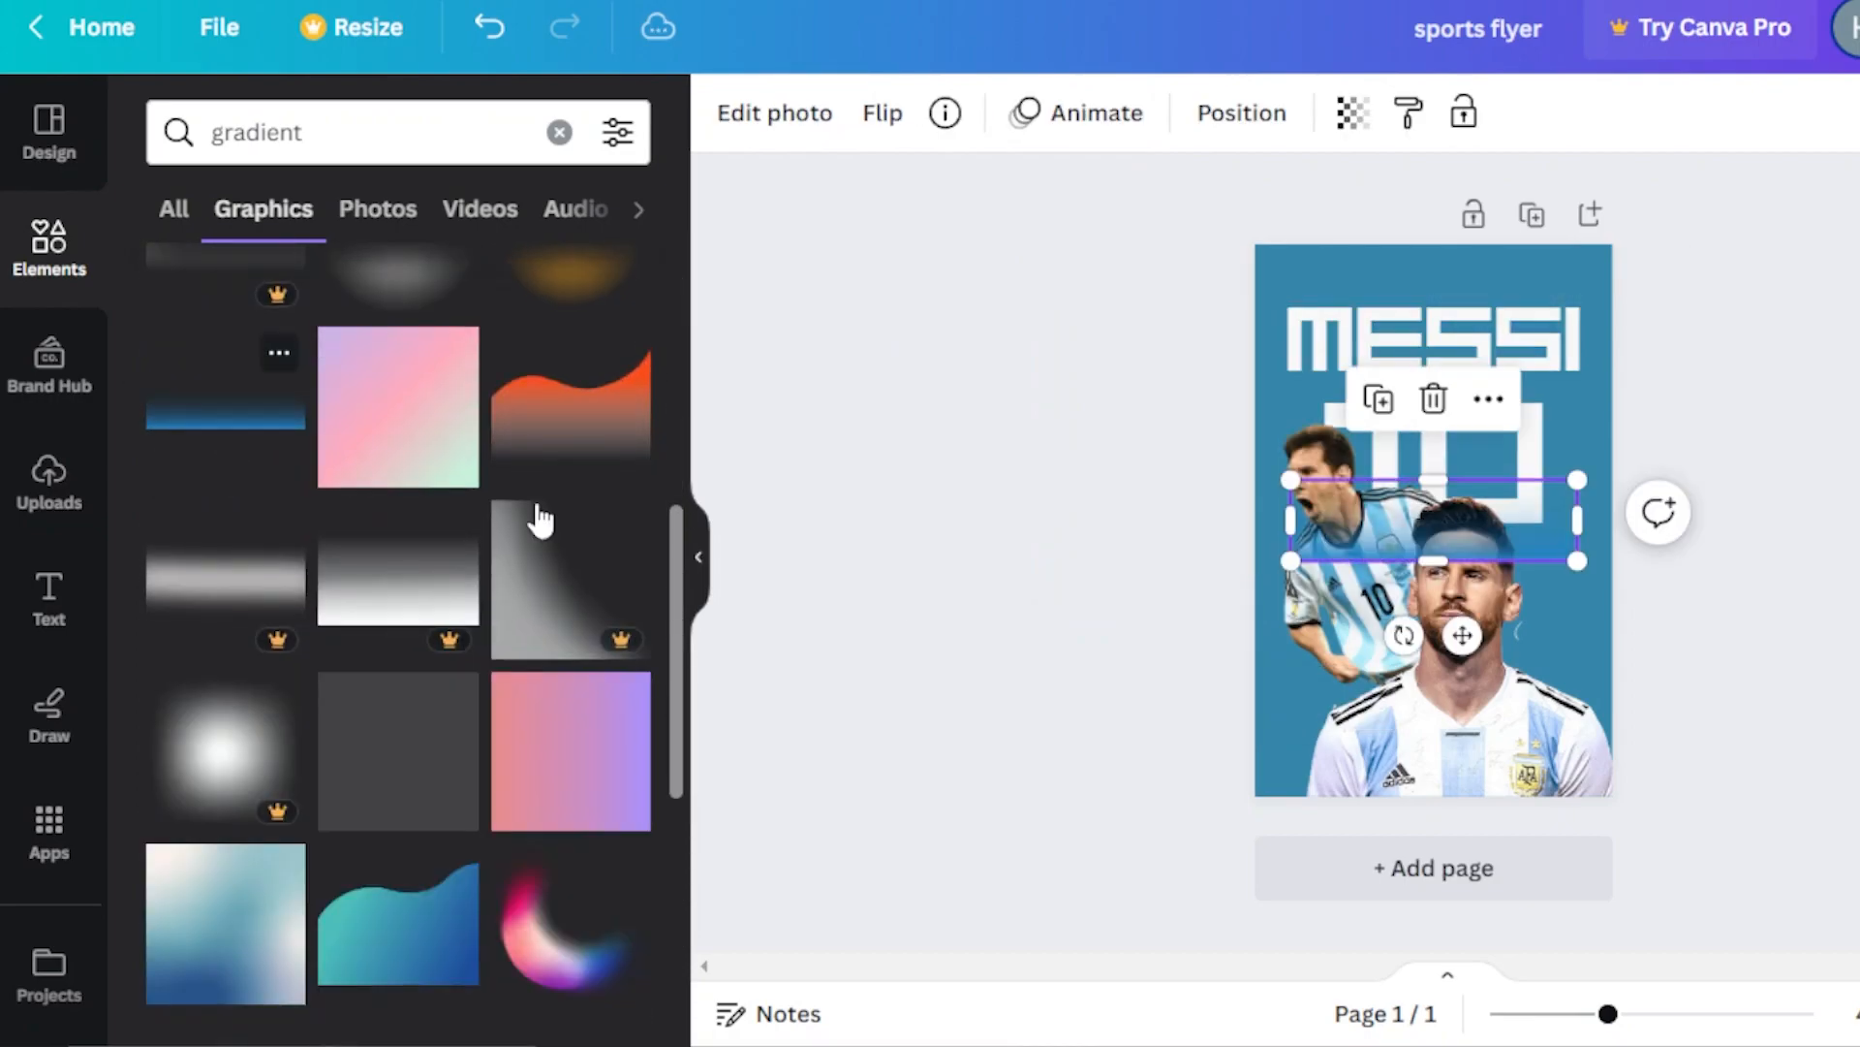
{"action": "left_click_drag", "start_coordinate": [1577, 560], "coordinate": [1462, 772]}
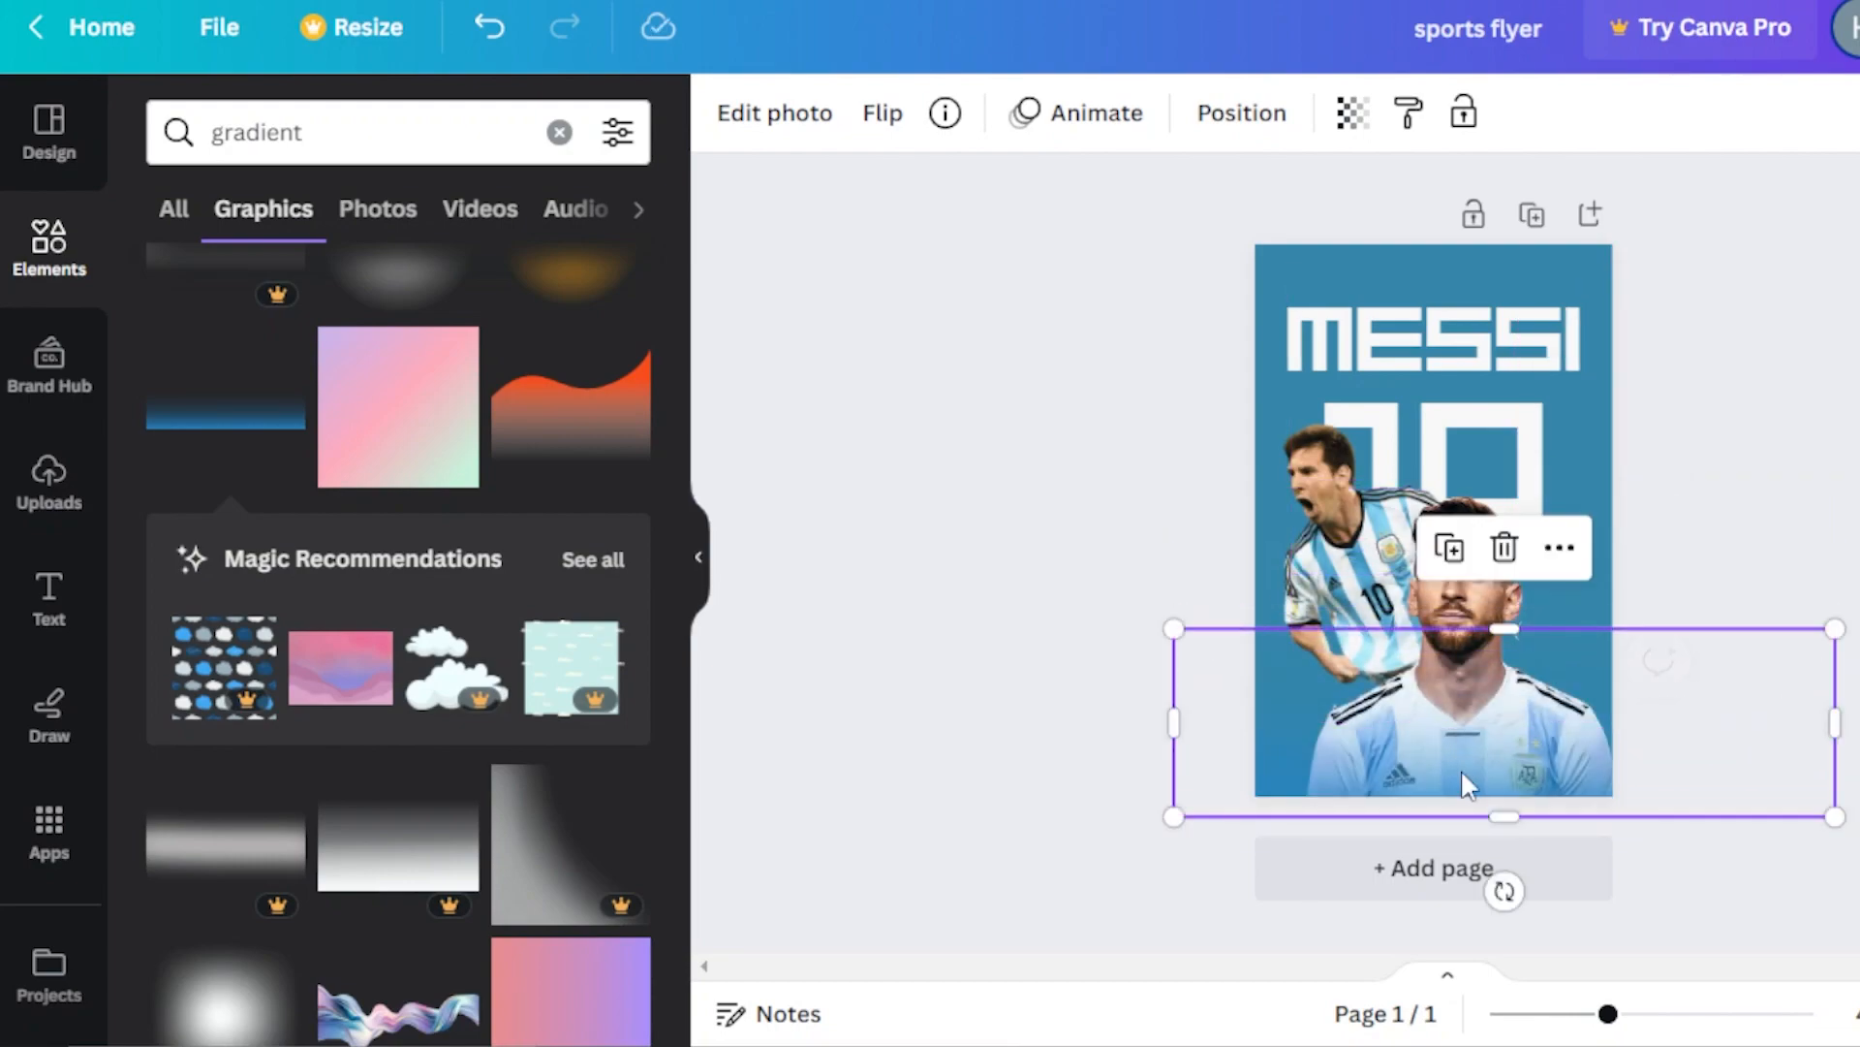
{"action": "key", "text": "Escape"}
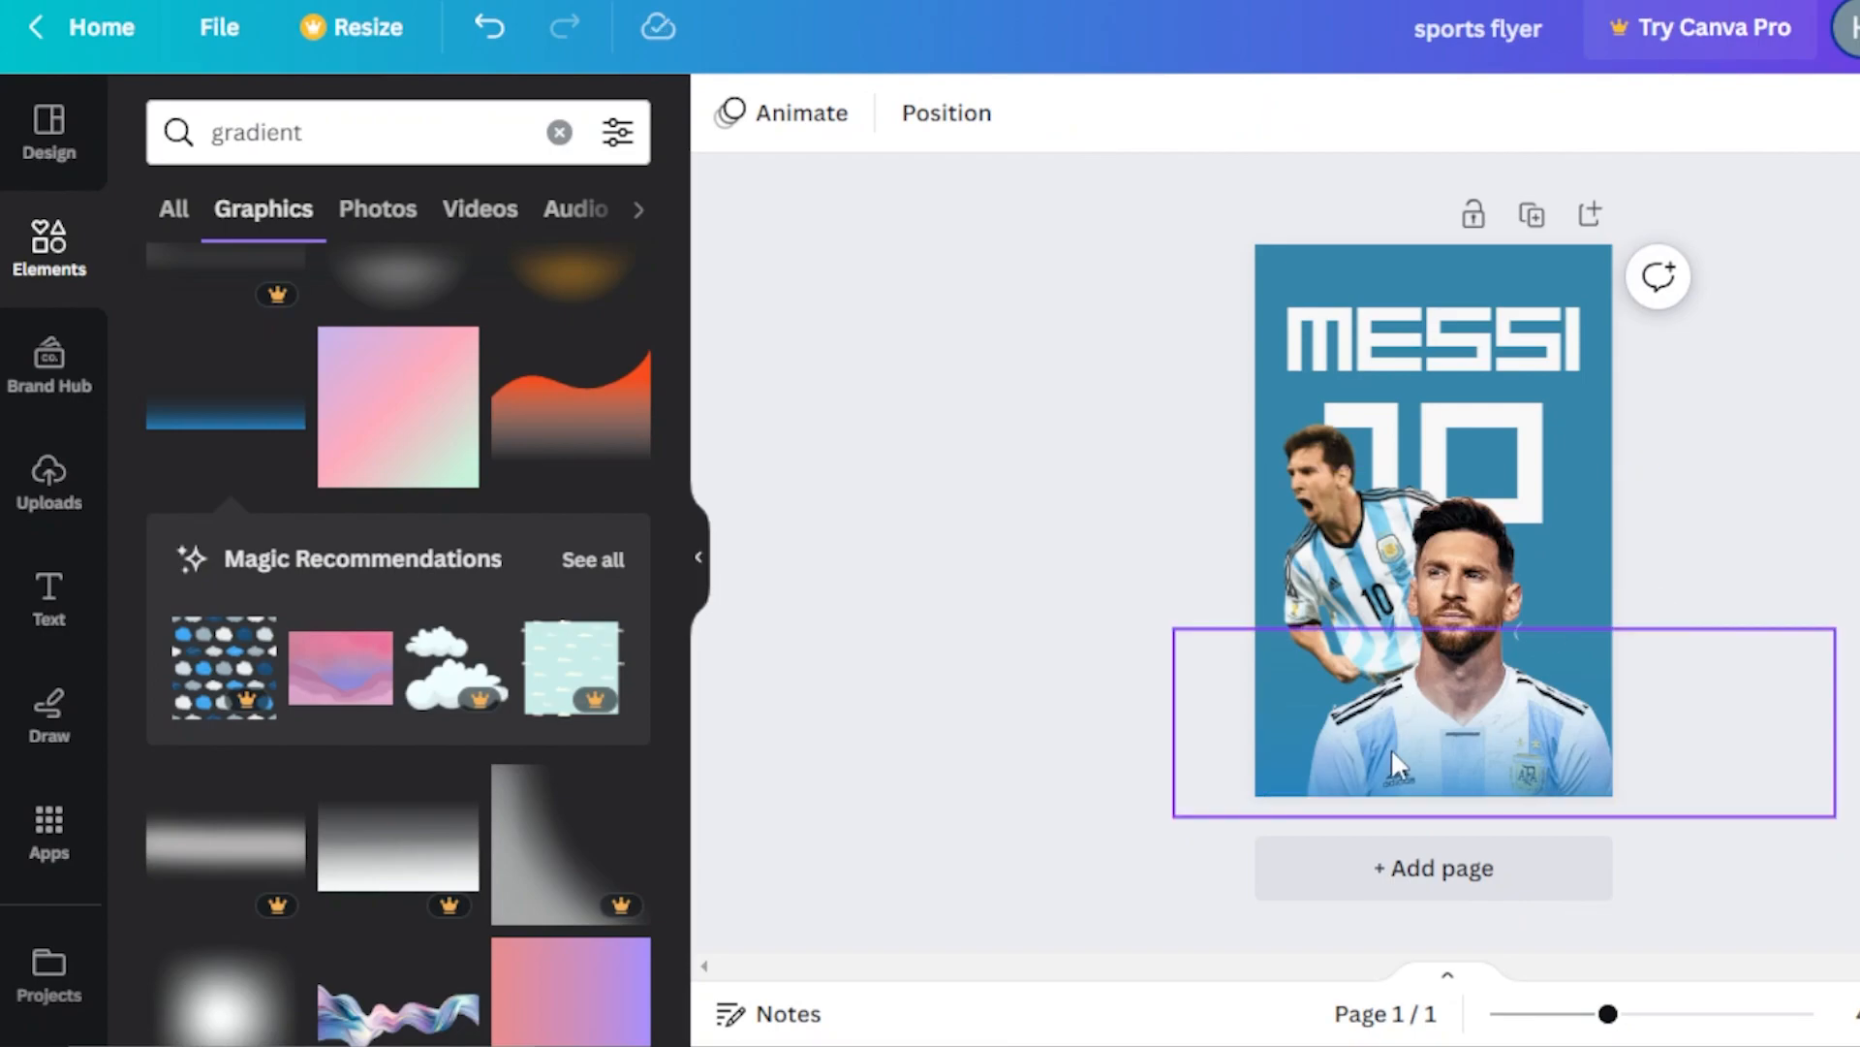
{"action": "left_click_drag", "start_coordinate": [678, 514], "coordinate": [664, 752]}
{"action": "scroll", "coordinate": [681, 910], "scroll_direction": "down", "scroll_amount": 10}
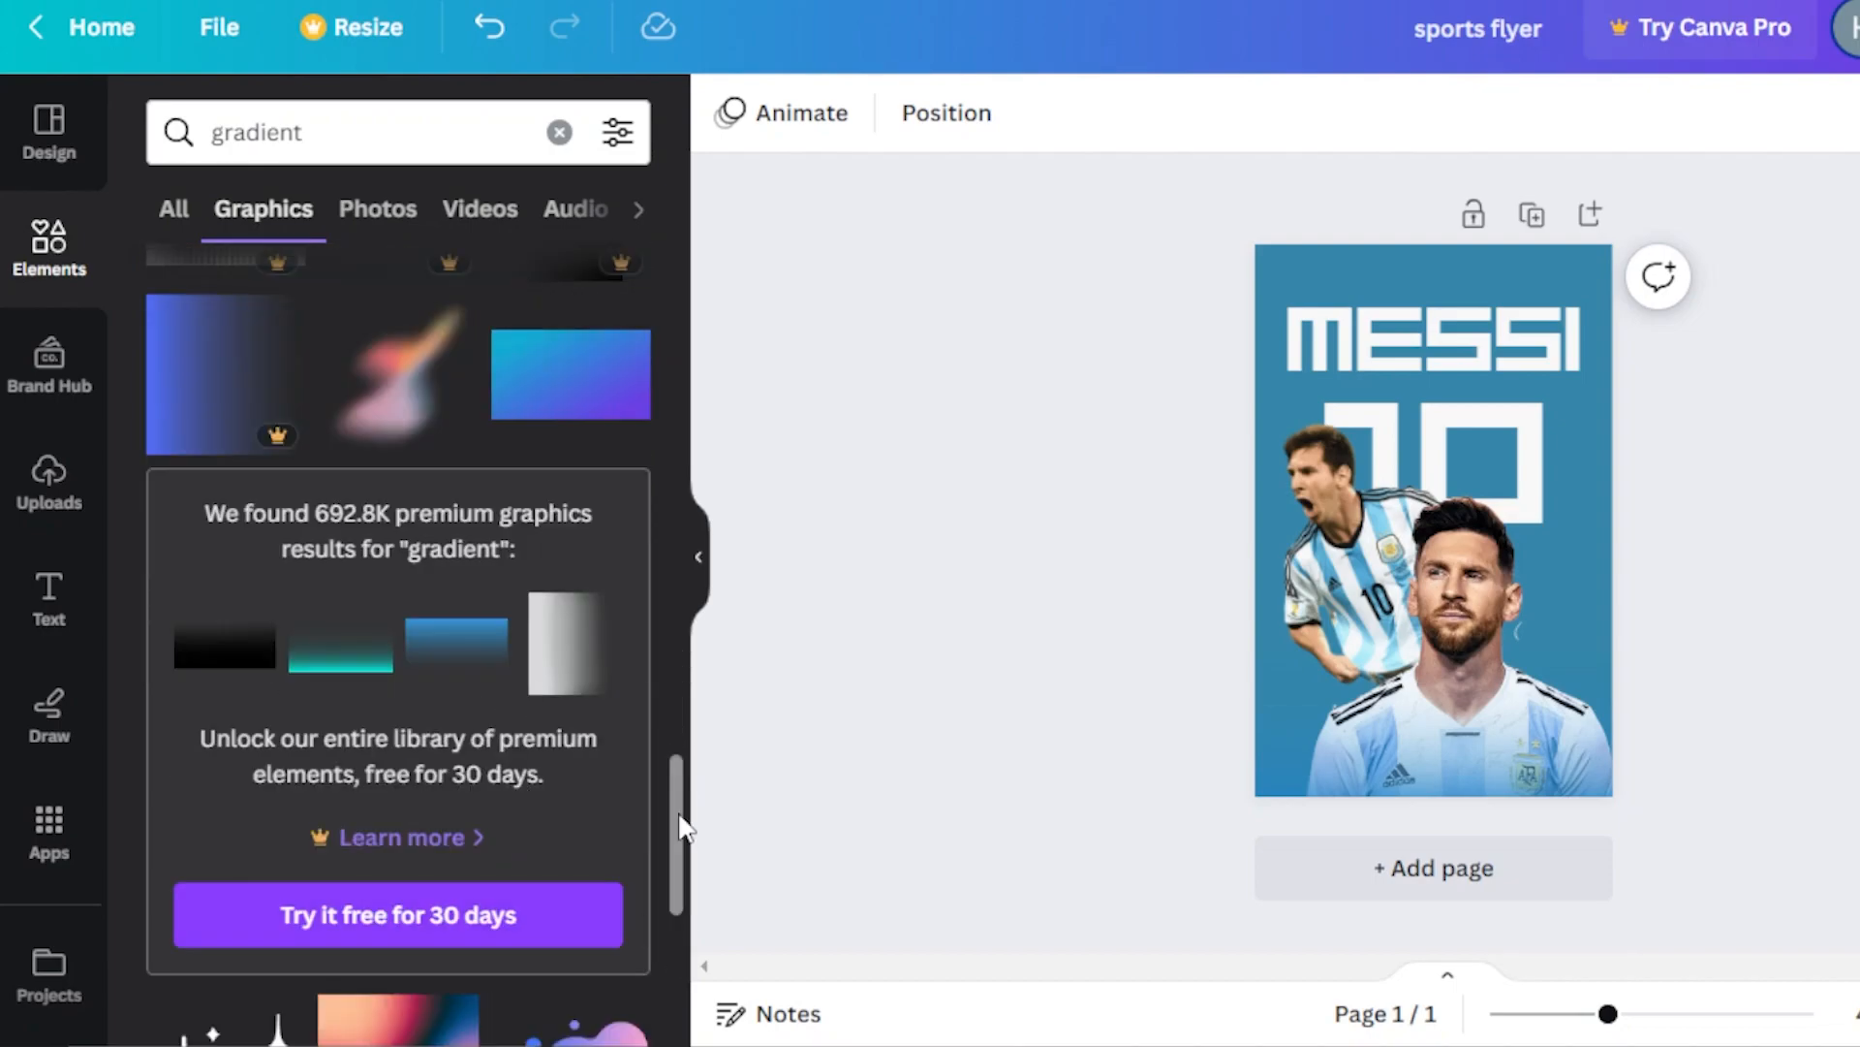
{"action": "scroll", "coordinate": [677, 911], "scroll_direction": "down", "scroll_amount": 8}
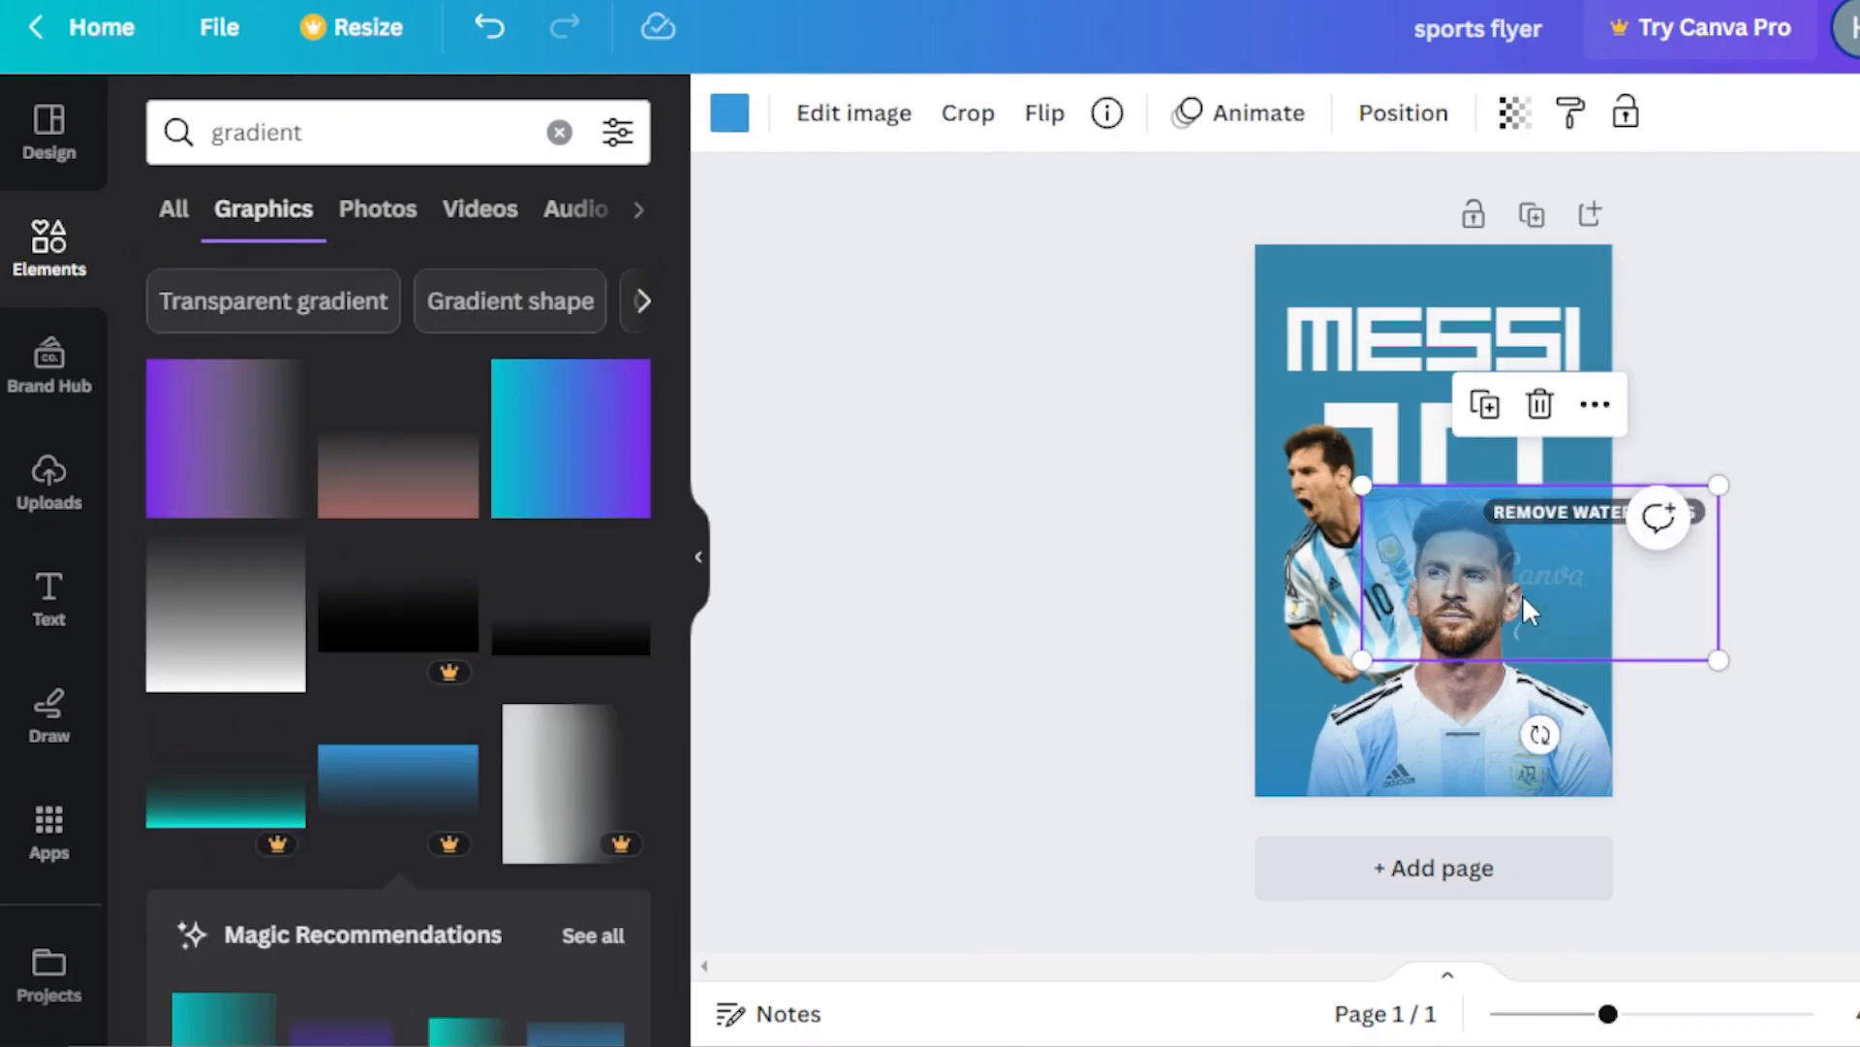
{"action": "left_click_drag", "start_coordinate": [1522, 595], "coordinate": [1432, 531]}
{"action": "left_click", "coordinate": [1444, 343]}
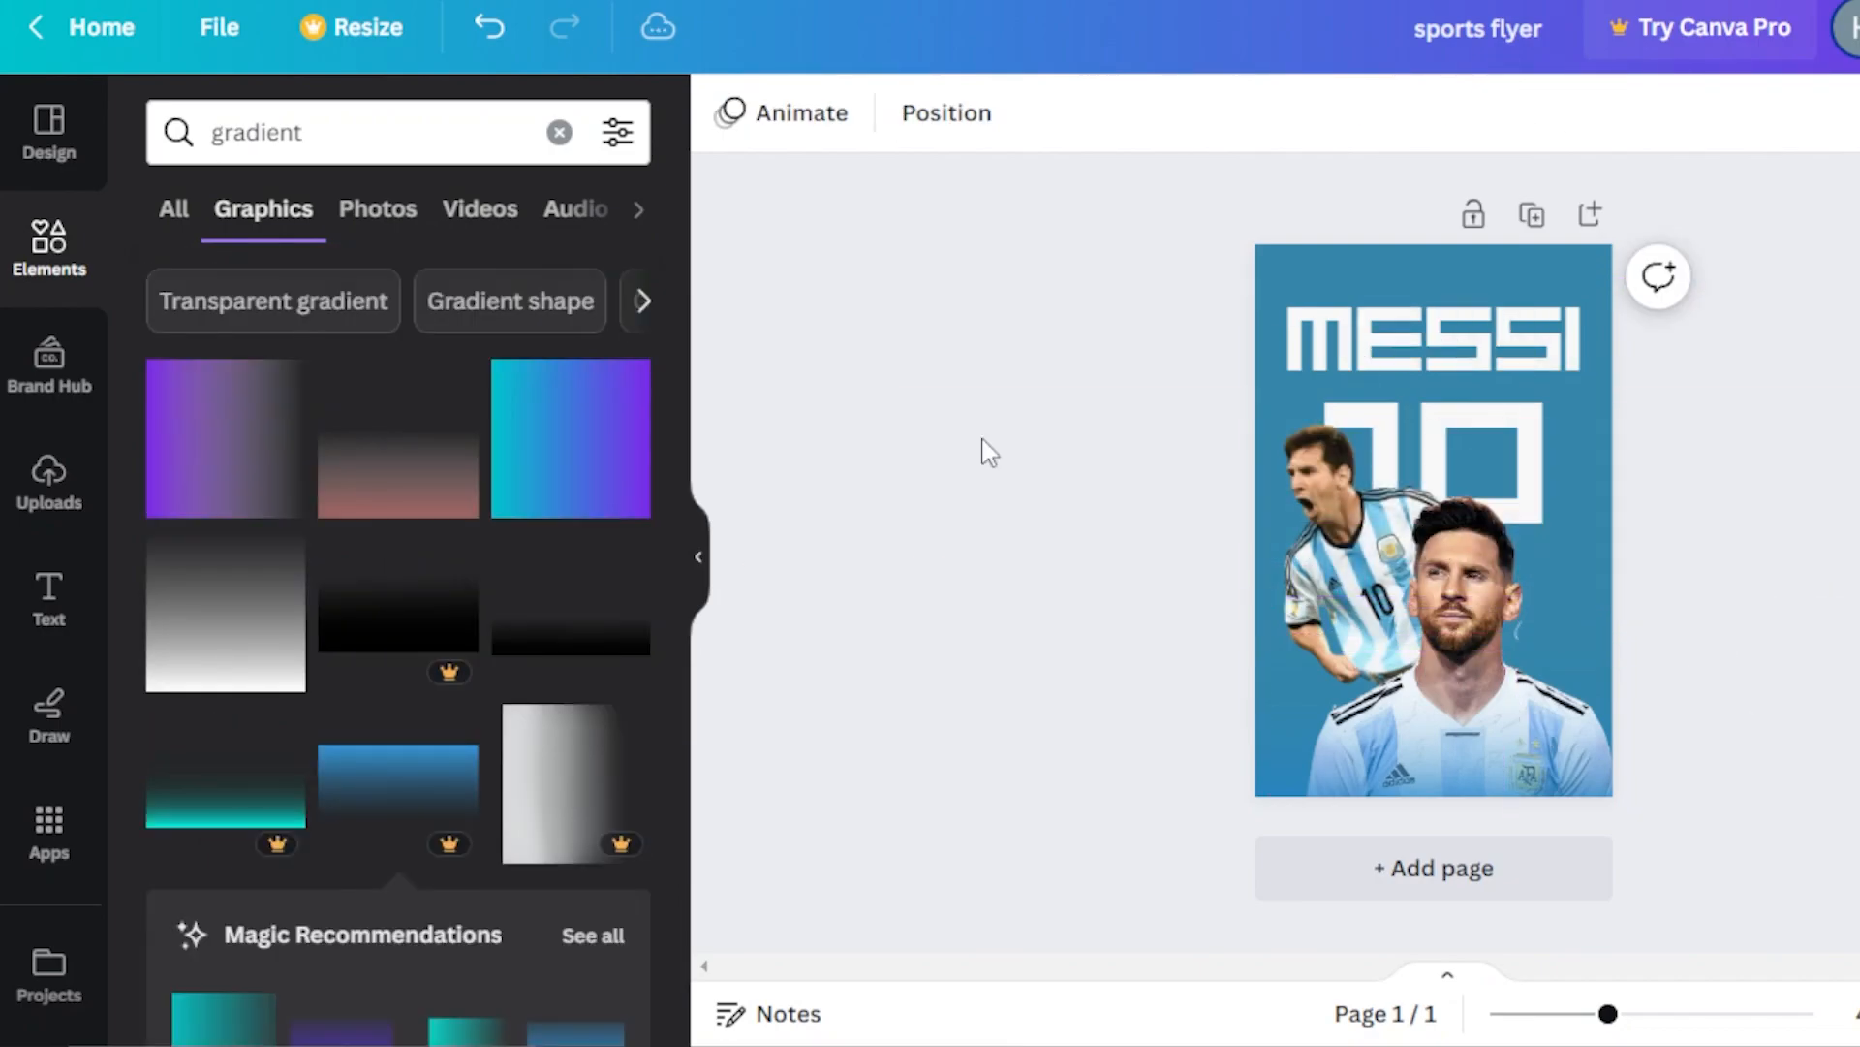
Step: Add the reddish fade gradient graphic, enlarge it and recolor it dark navy with light blue as its second color
{"action": "left_click", "coordinate": [632, 605]}
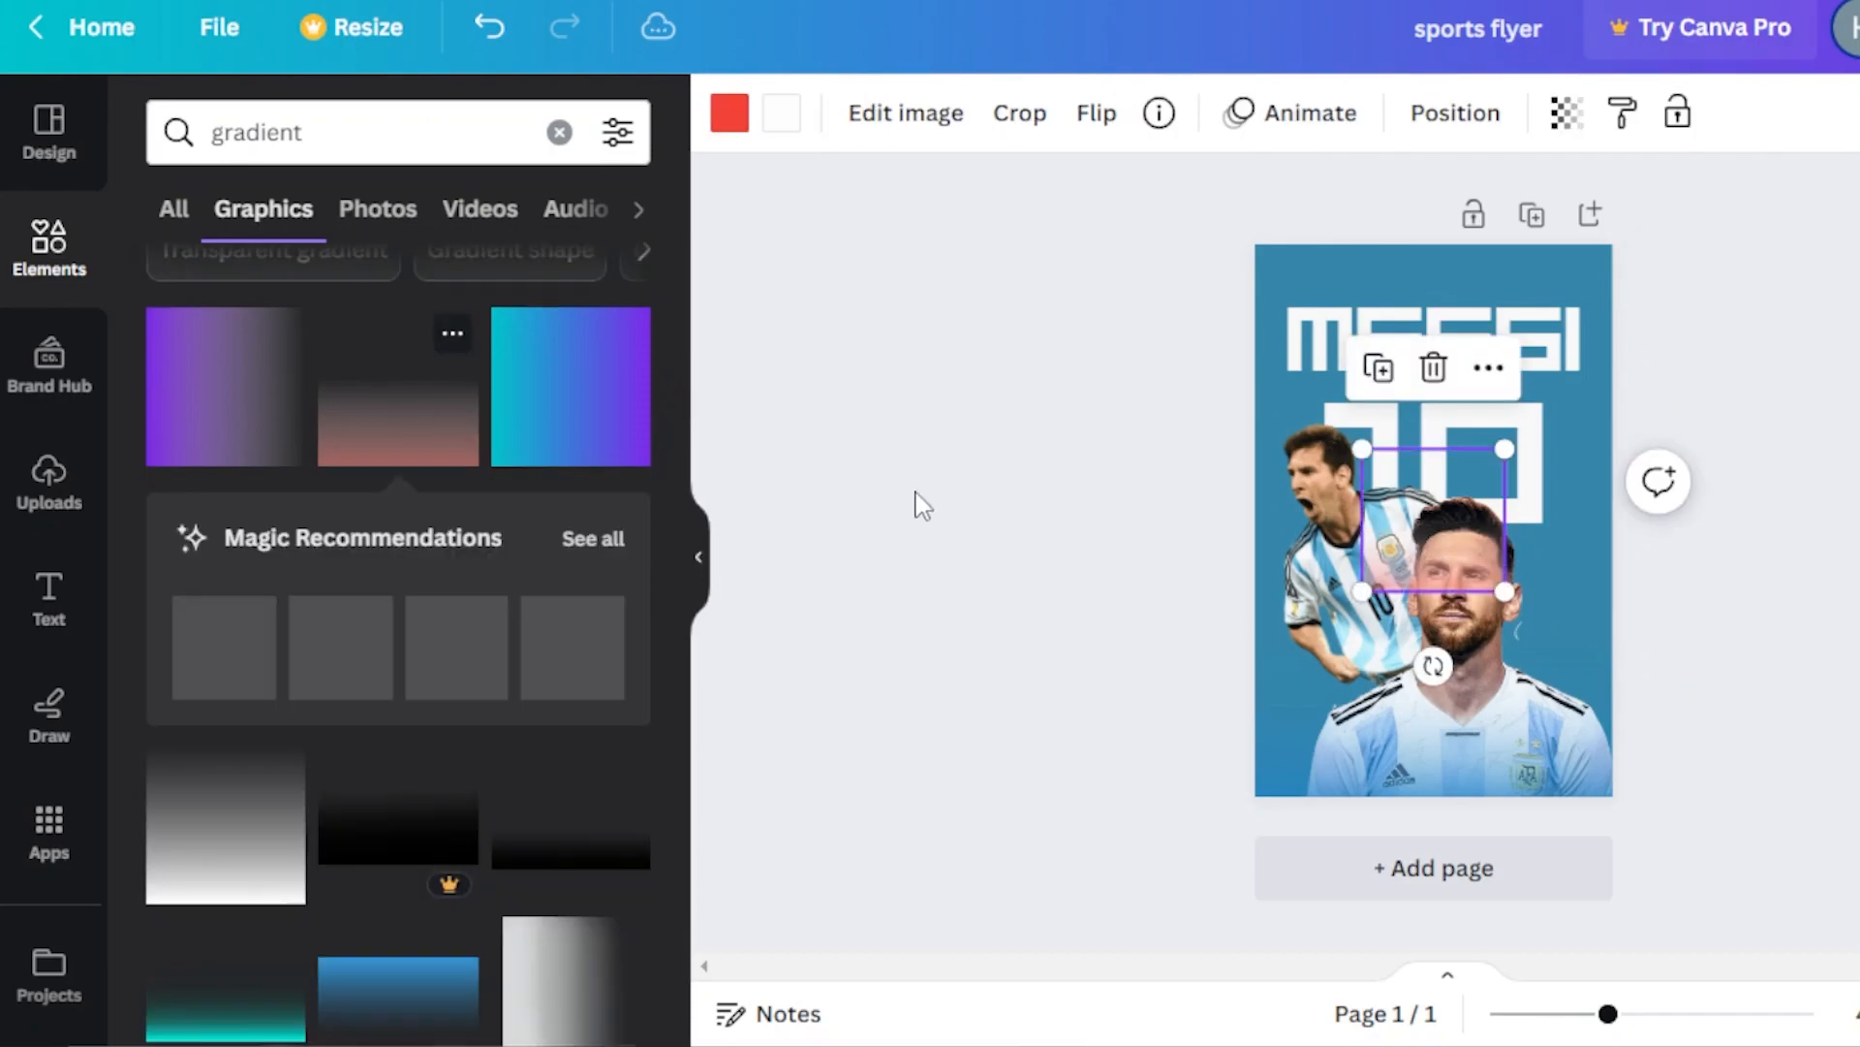
{"action": "left_click_drag", "start_coordinate": [1507, 593], "coordinate": [1600, 687]}
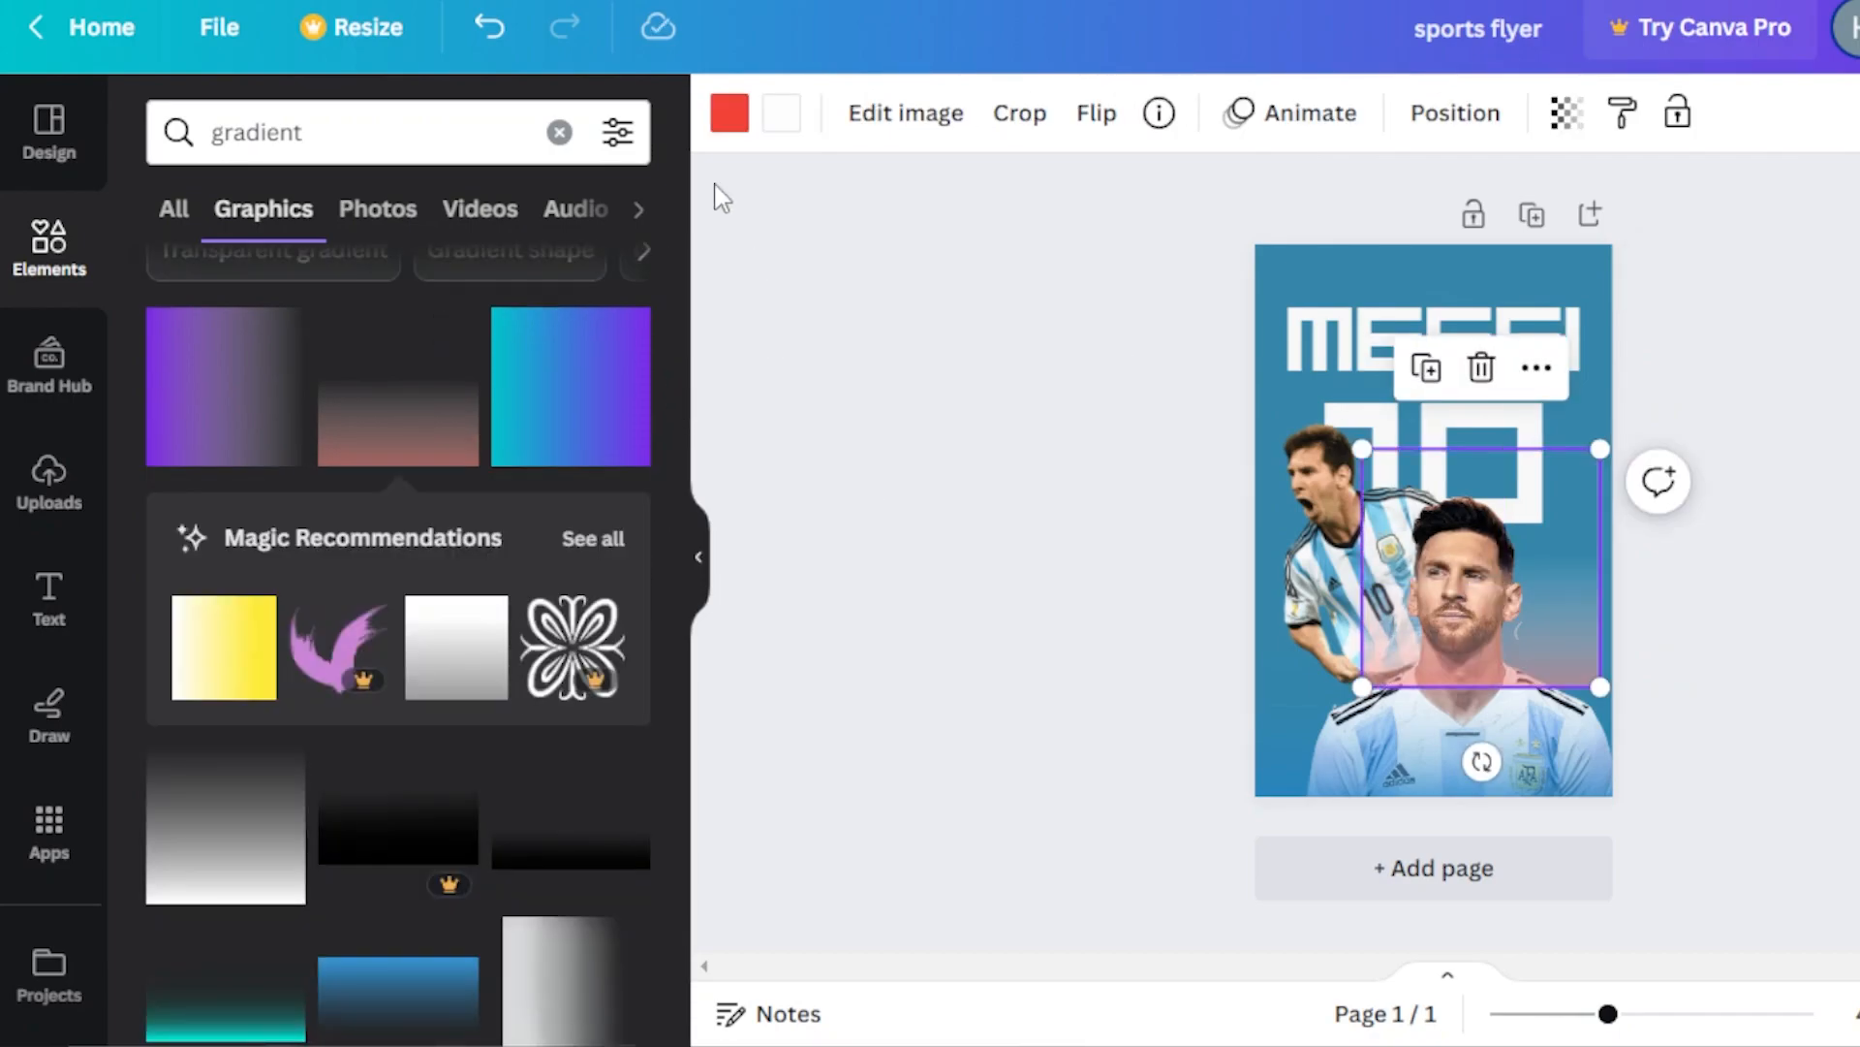
{"action": "left_click", "coordinate": [728, 127]}
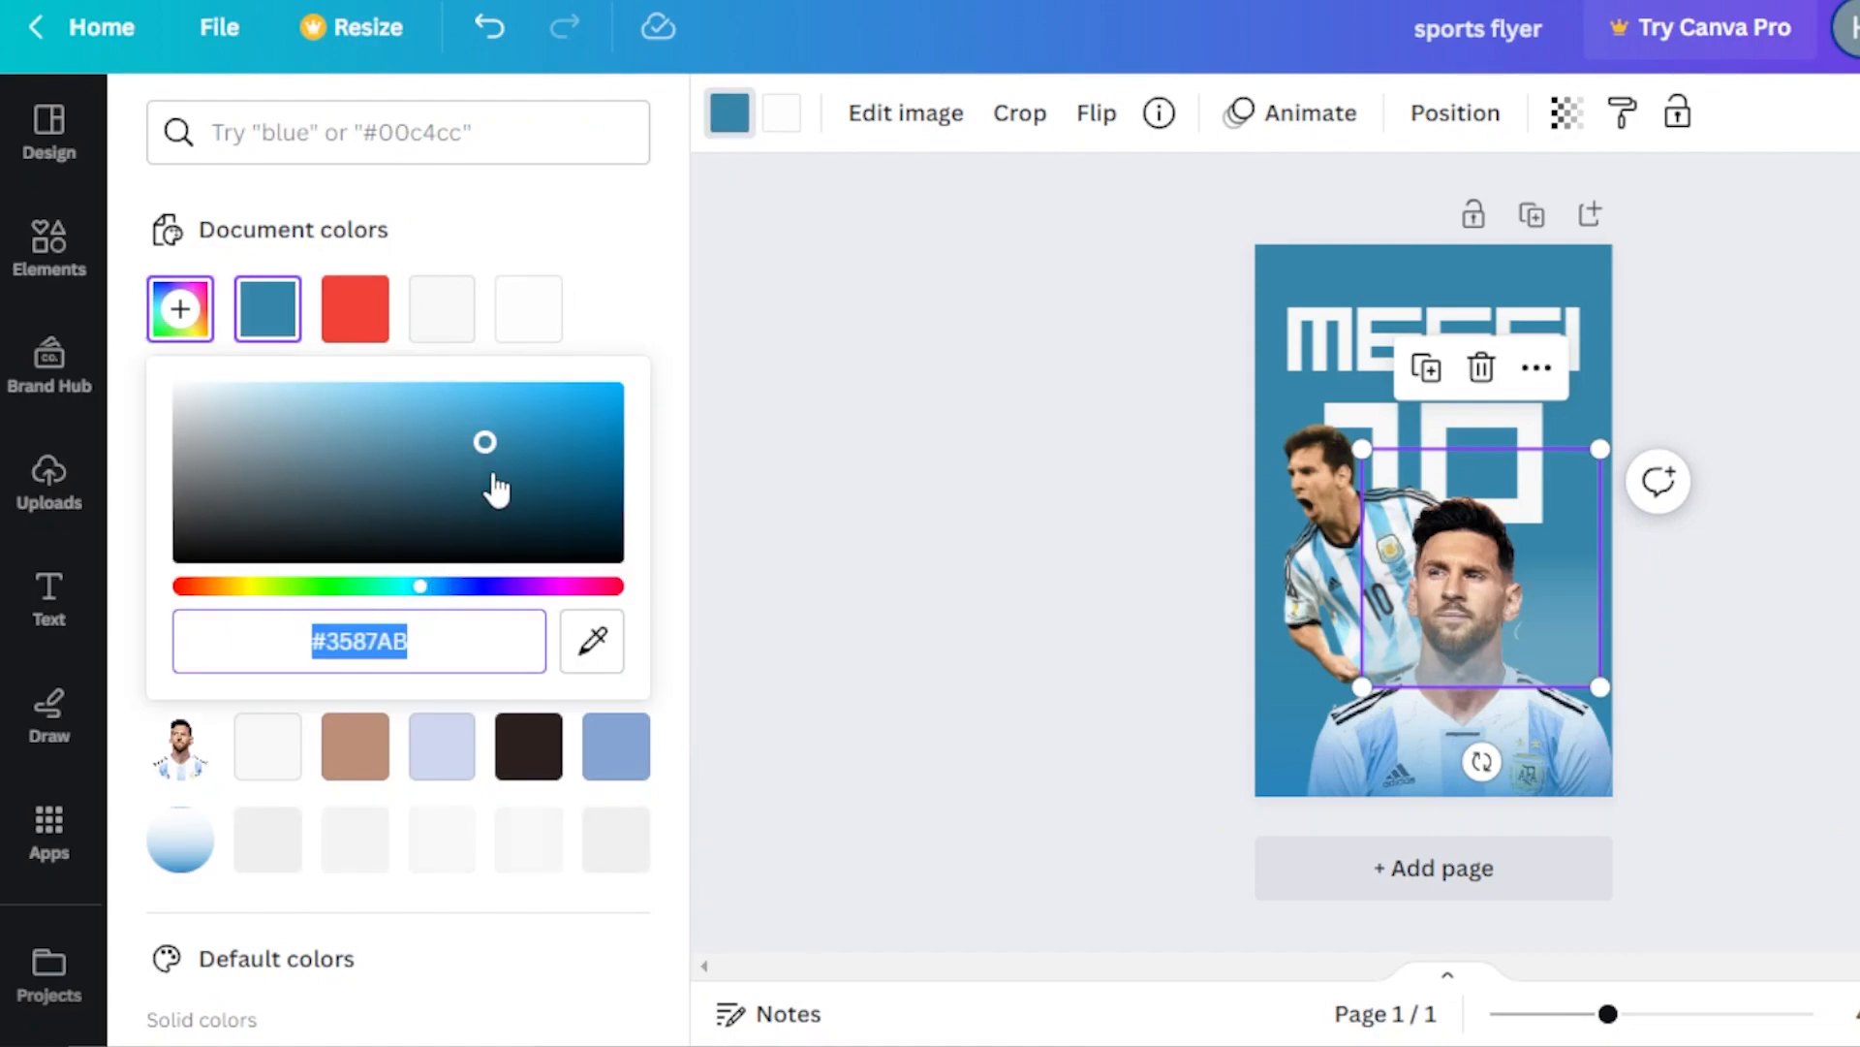
{"action": "left_click_drag", "start_coordinate": [490, 456], "coordinate": [594, 544]}
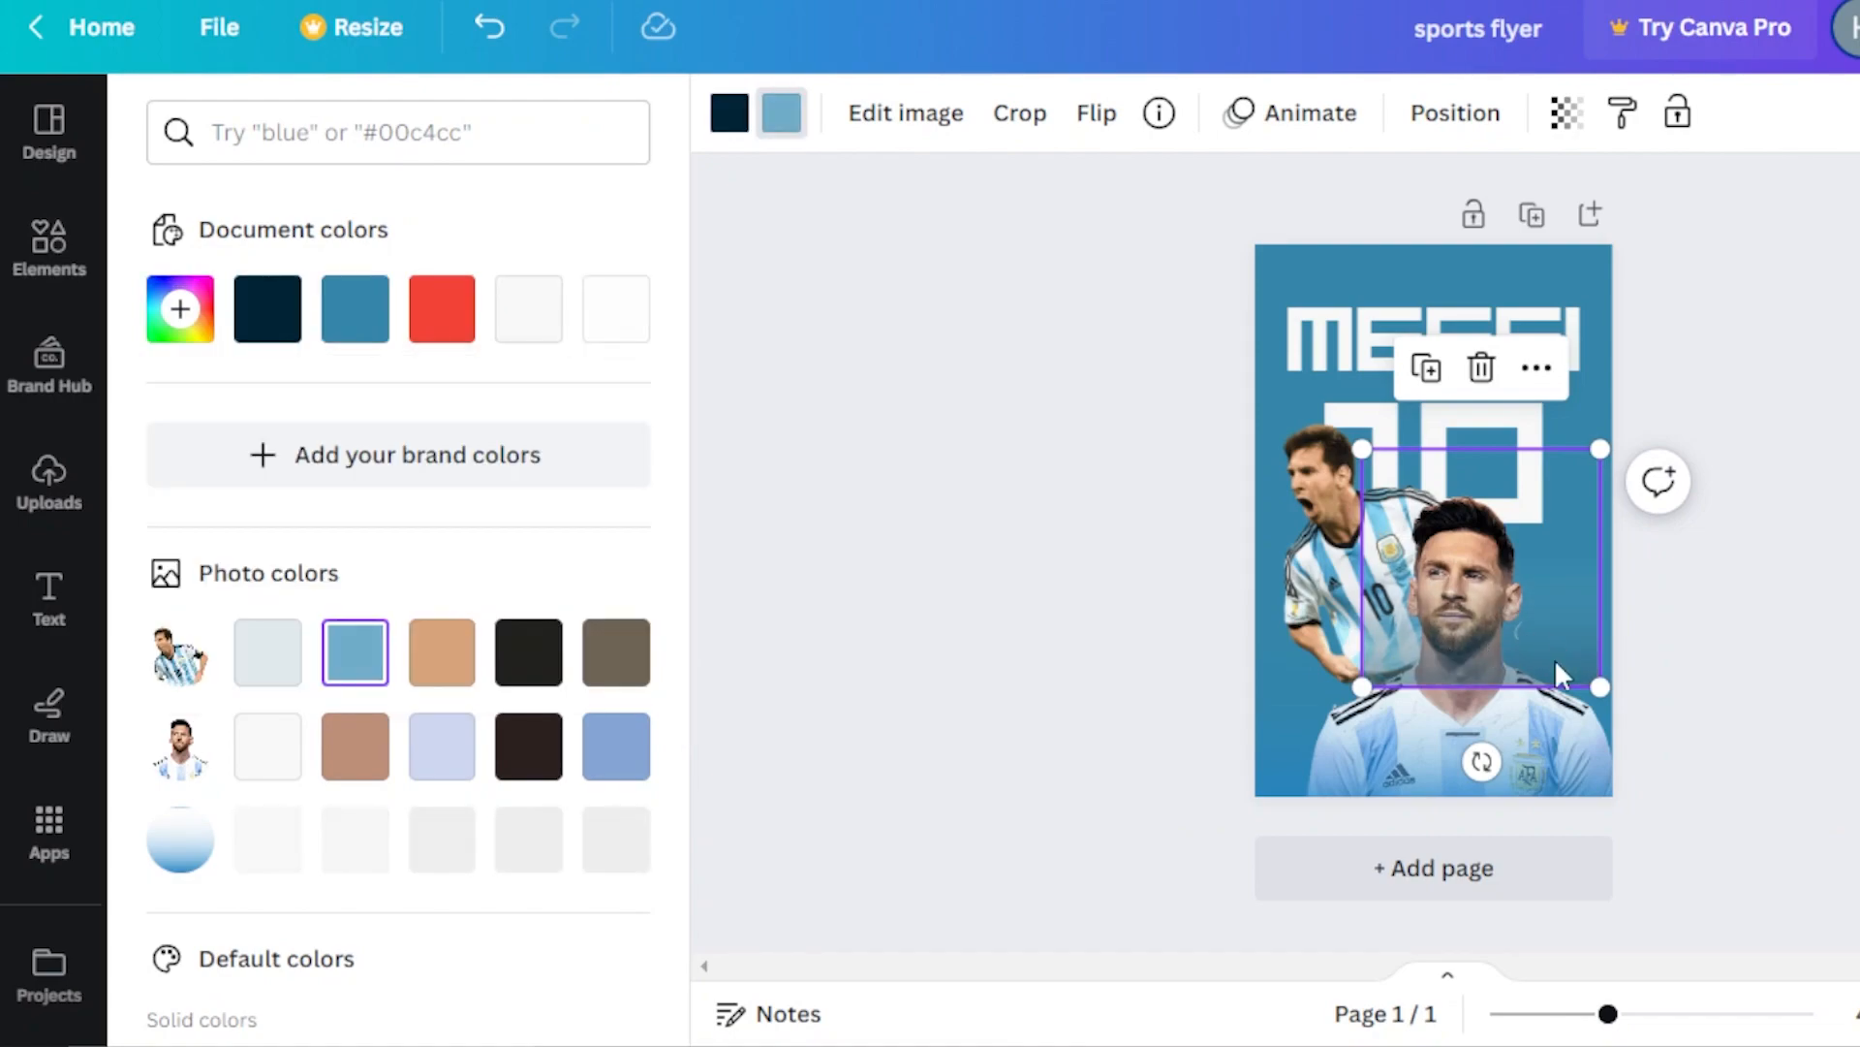
Step: Turn the navy gradient upside down, size it to the page's width and position it across the page's upper edge
{"action": "left_click_drag", "start_coordinate": [1598, 682], "coordinate": [1569, 656]}
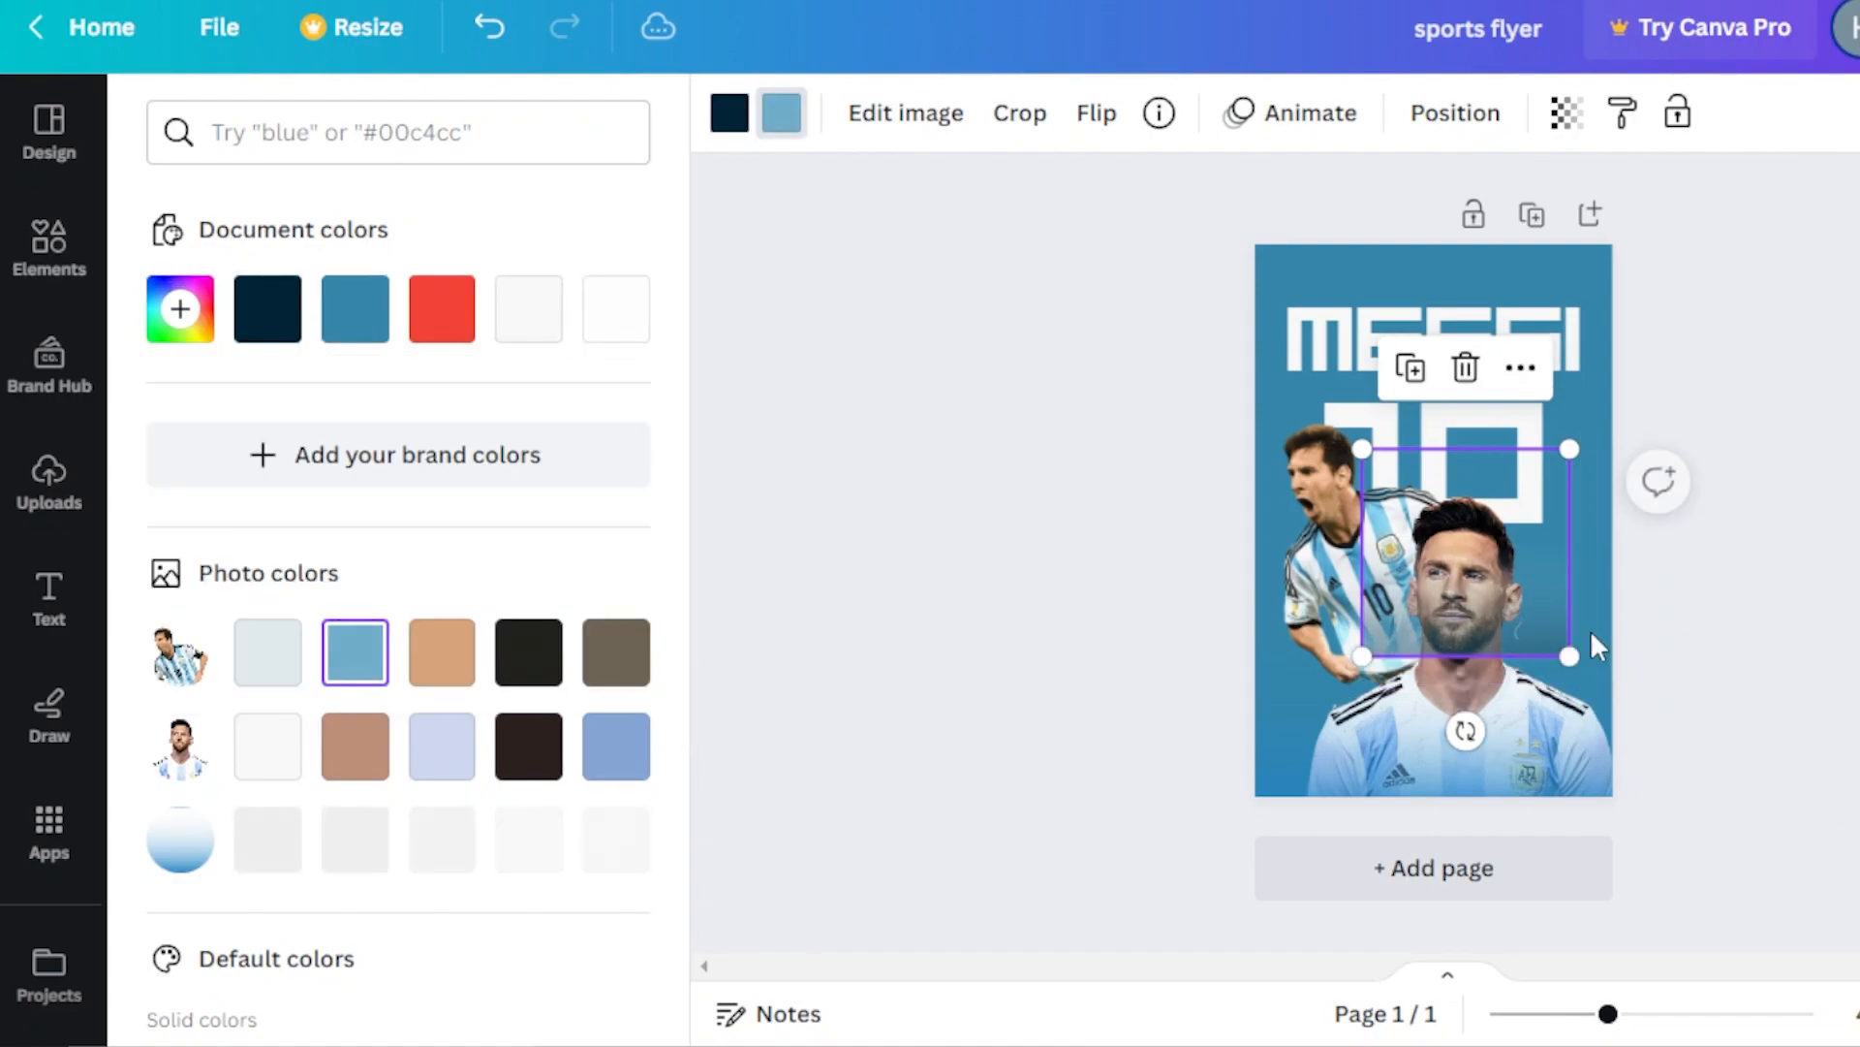
{"action": "left_click_drag", "start_coordinate": [1468, 731], "coordinate": [1444, 359]}
{"action": "left_click_drag", "start_coordinate": [1362, 449], "coordinate": [1082, 299]}
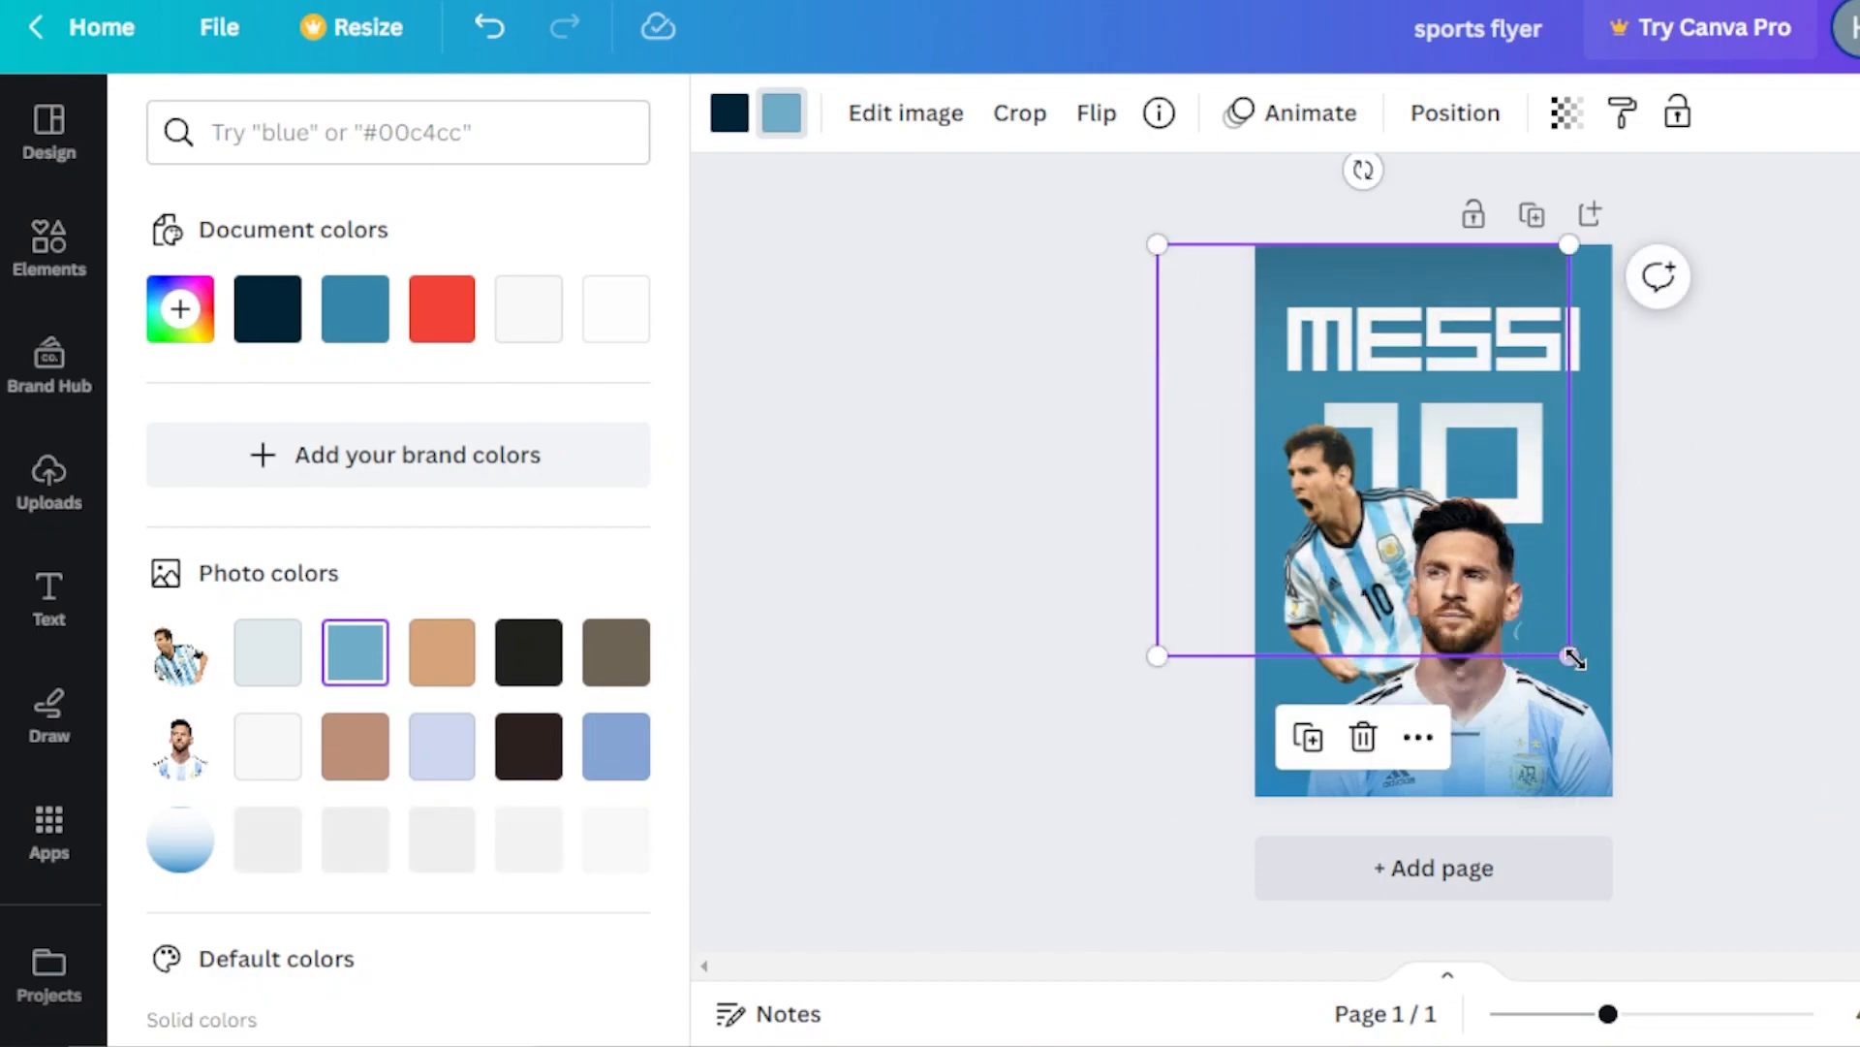
{"action": "left_click_drag", "start_coordinate": [1579, 662], "coordinate": [1584, 542]}
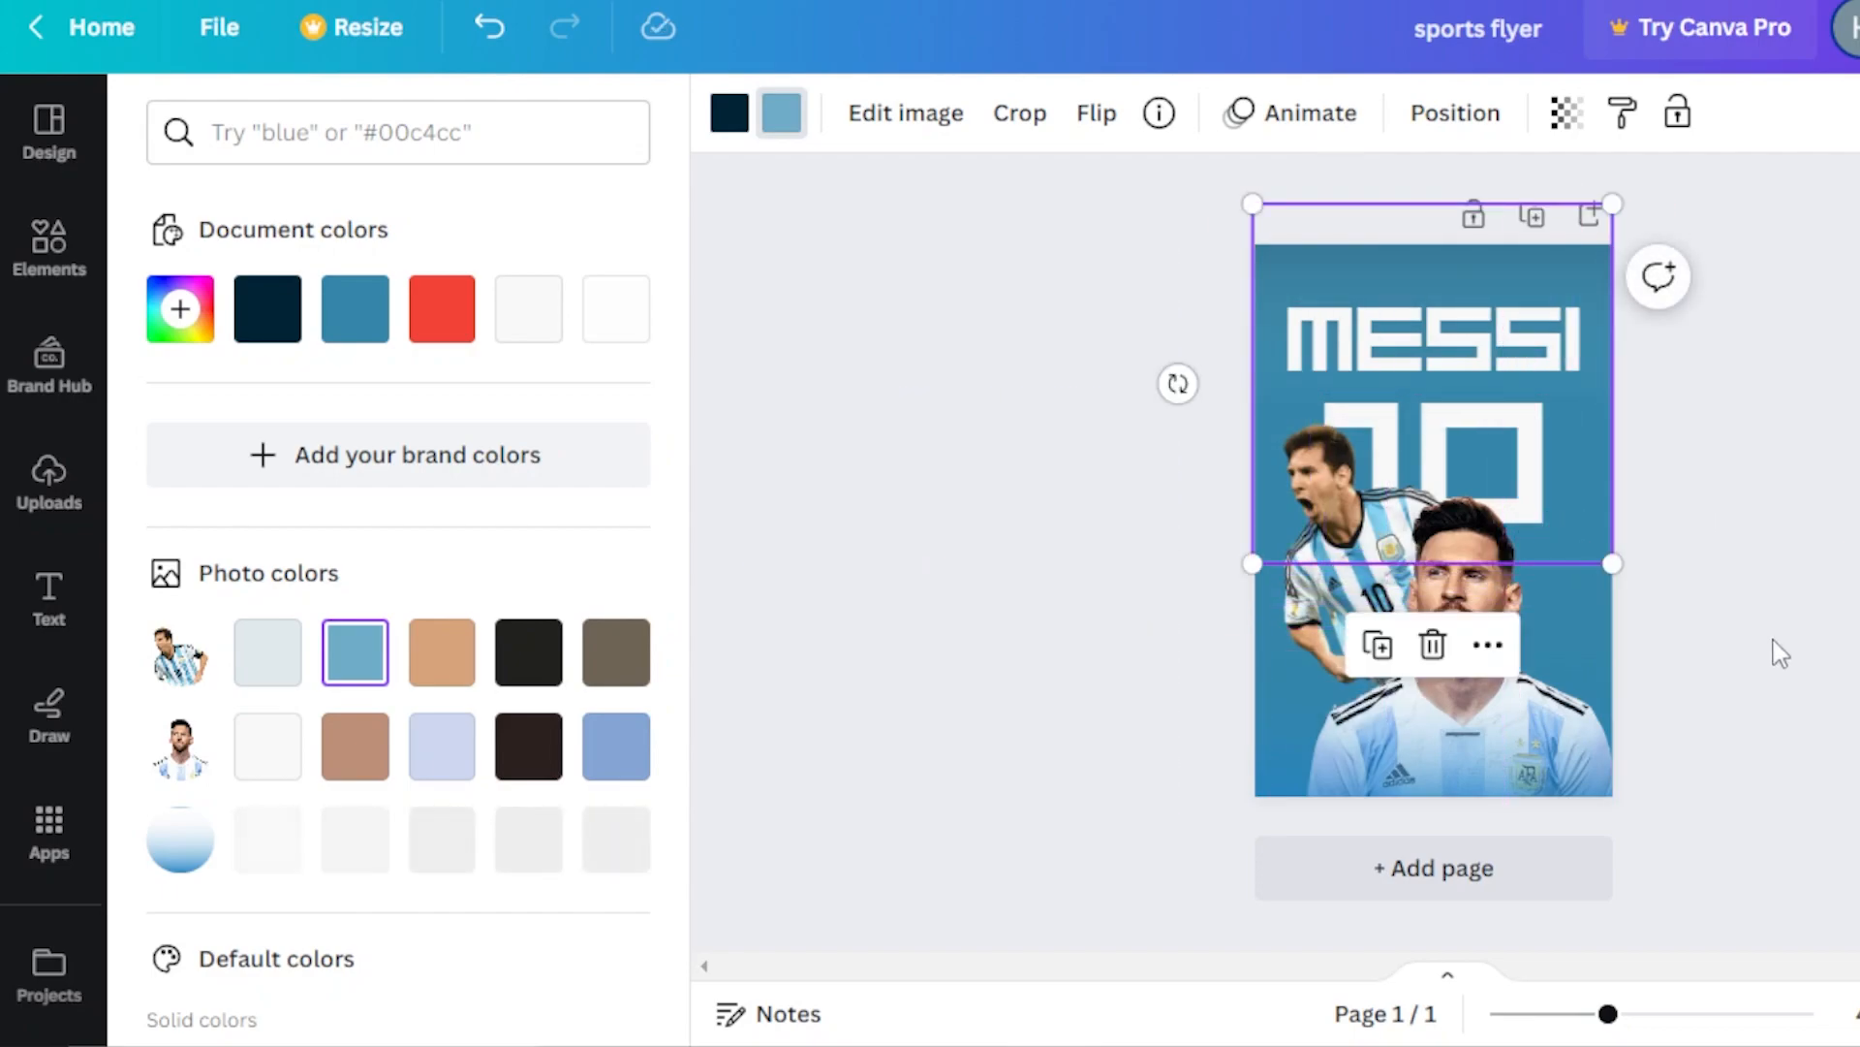
{"action": "left_click", "coordinate": [1779, 653]}
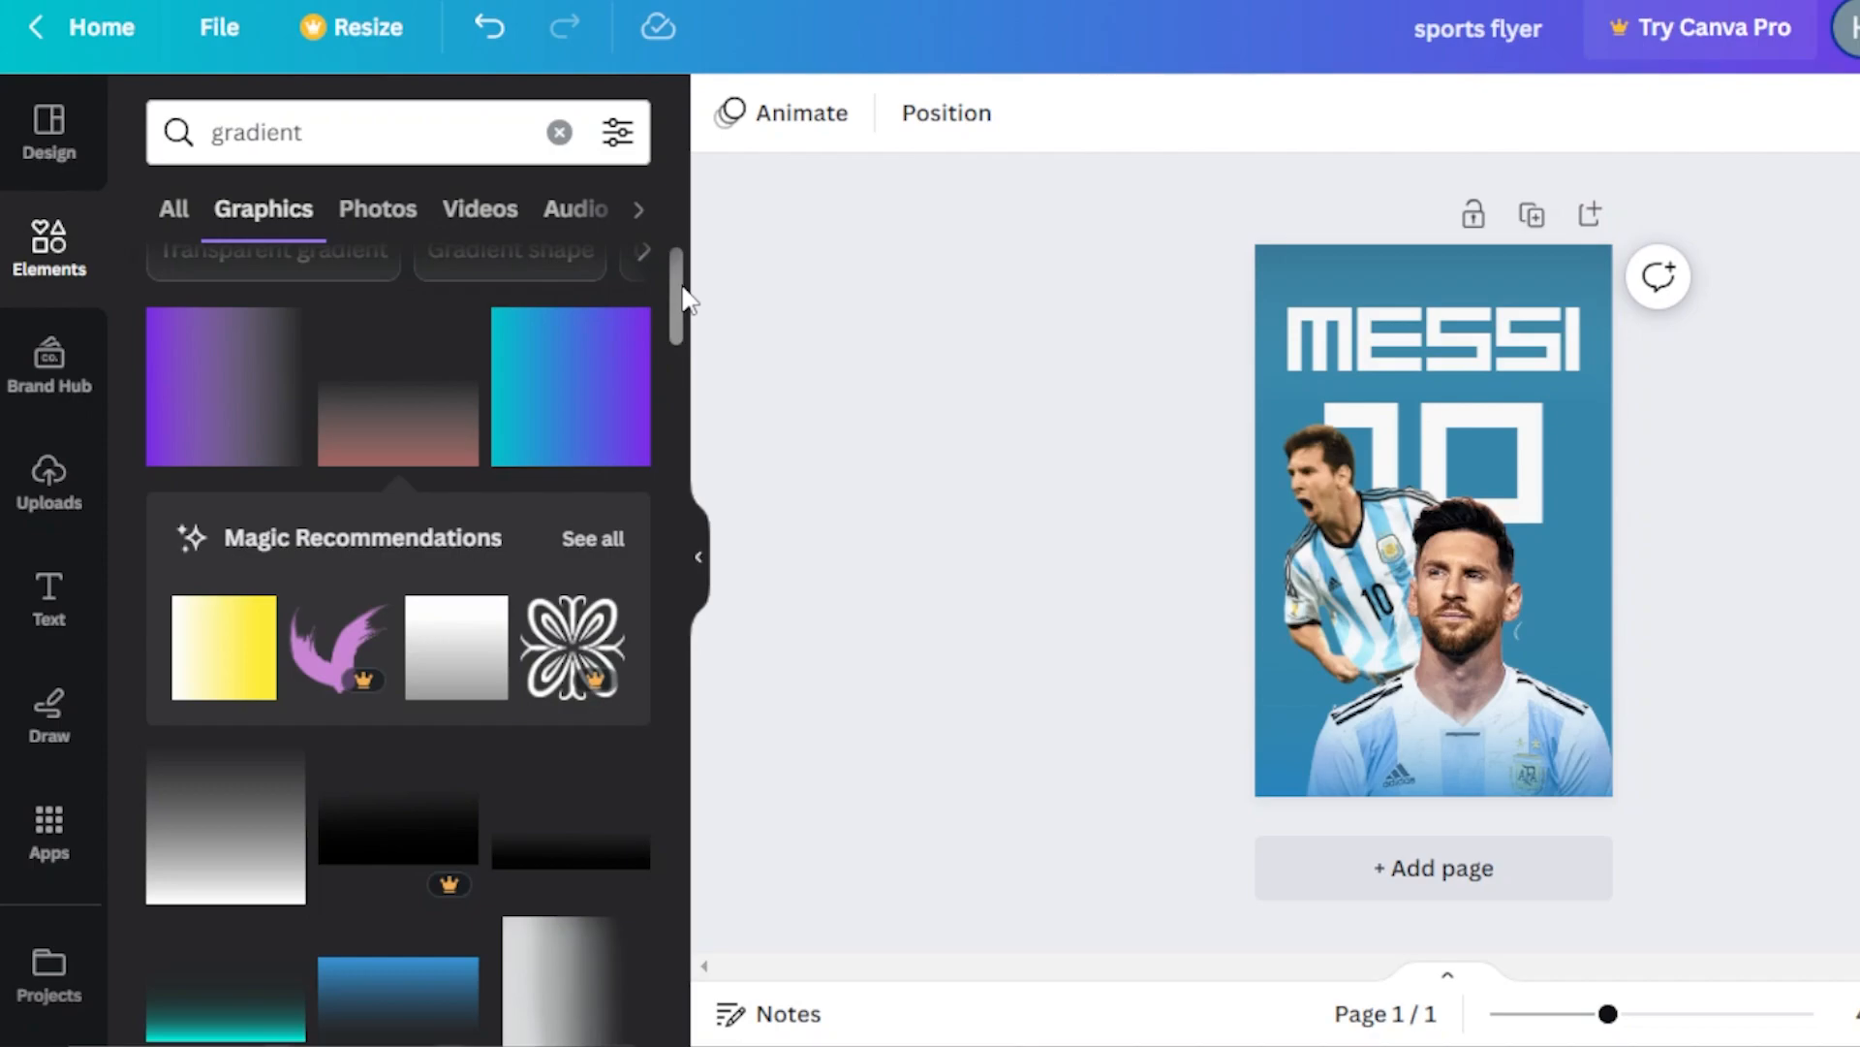
Step: Add the soft circular gray gradient graphic and recolor it dark blue #003147
{"action": "left_click_drag", "start_coordinate": [679, 291], "coordinate": [678, 397]}
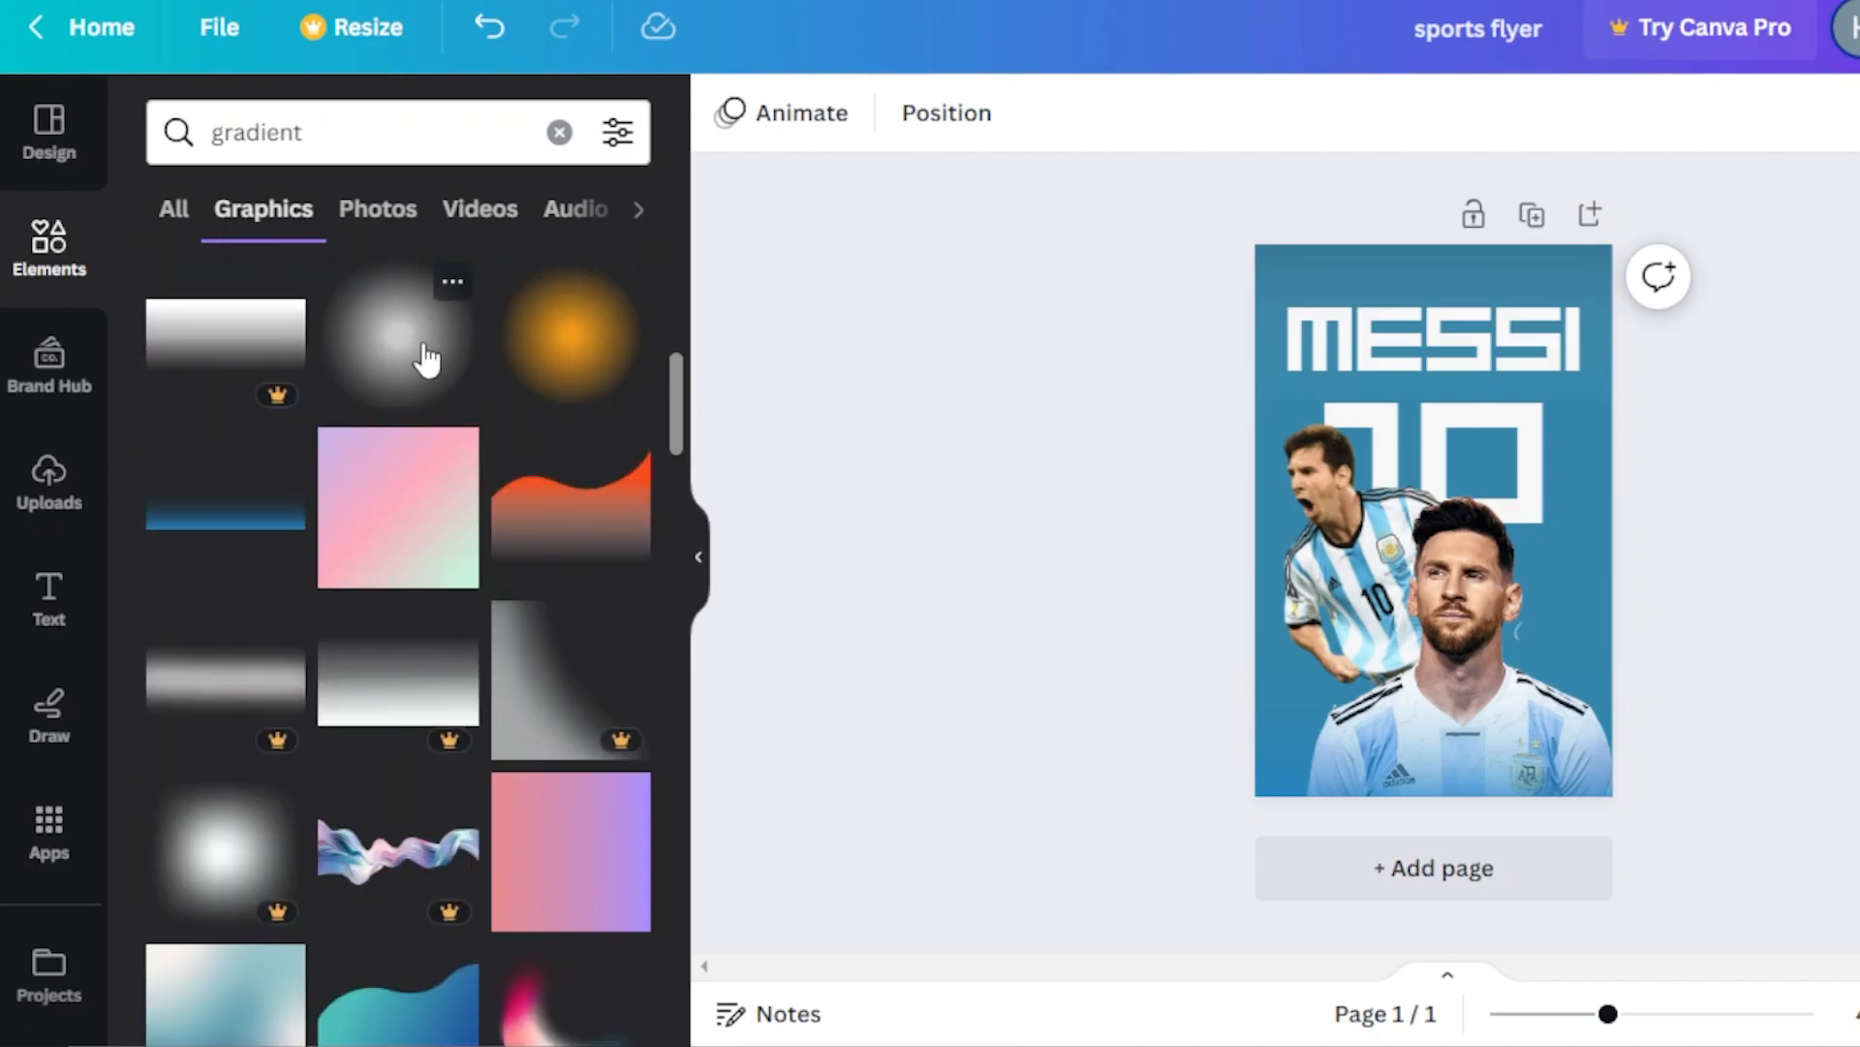
{"action": "left_click", "coordinate": [426, 359]}
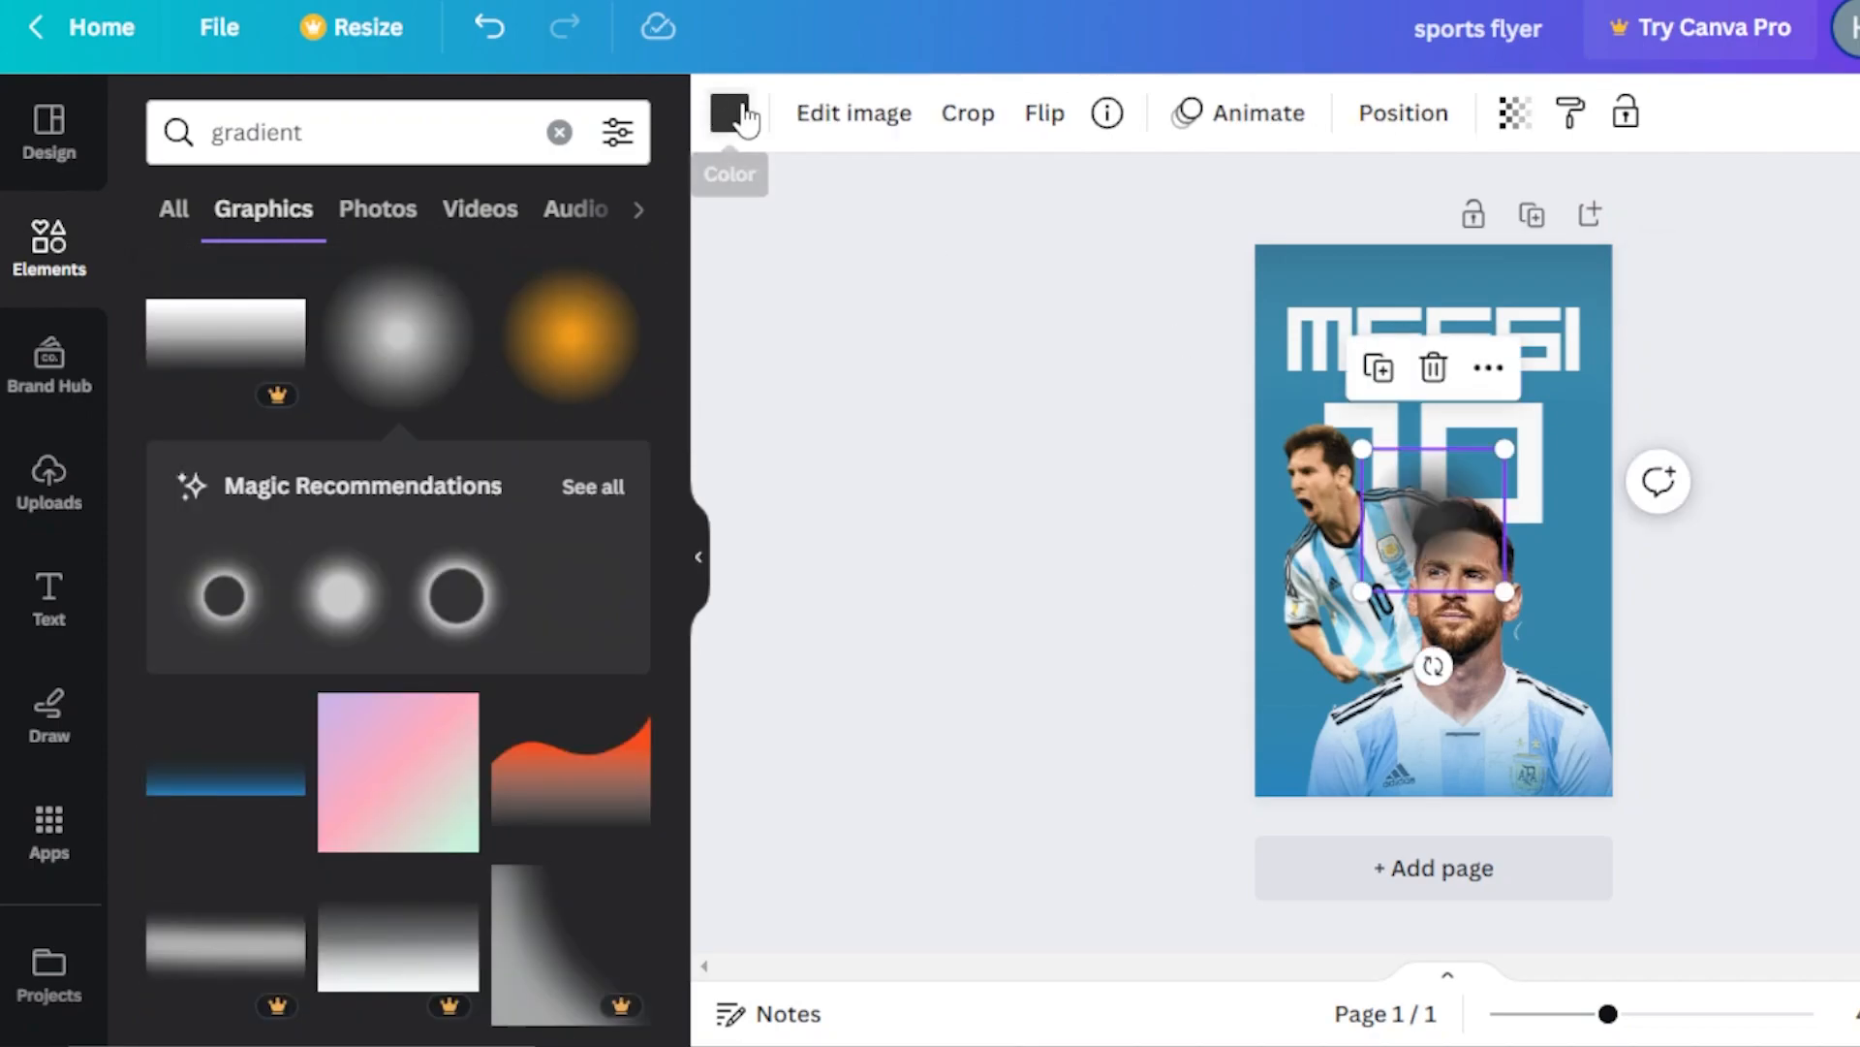
{"action": "left_click", "coordinate": [730, 112]}
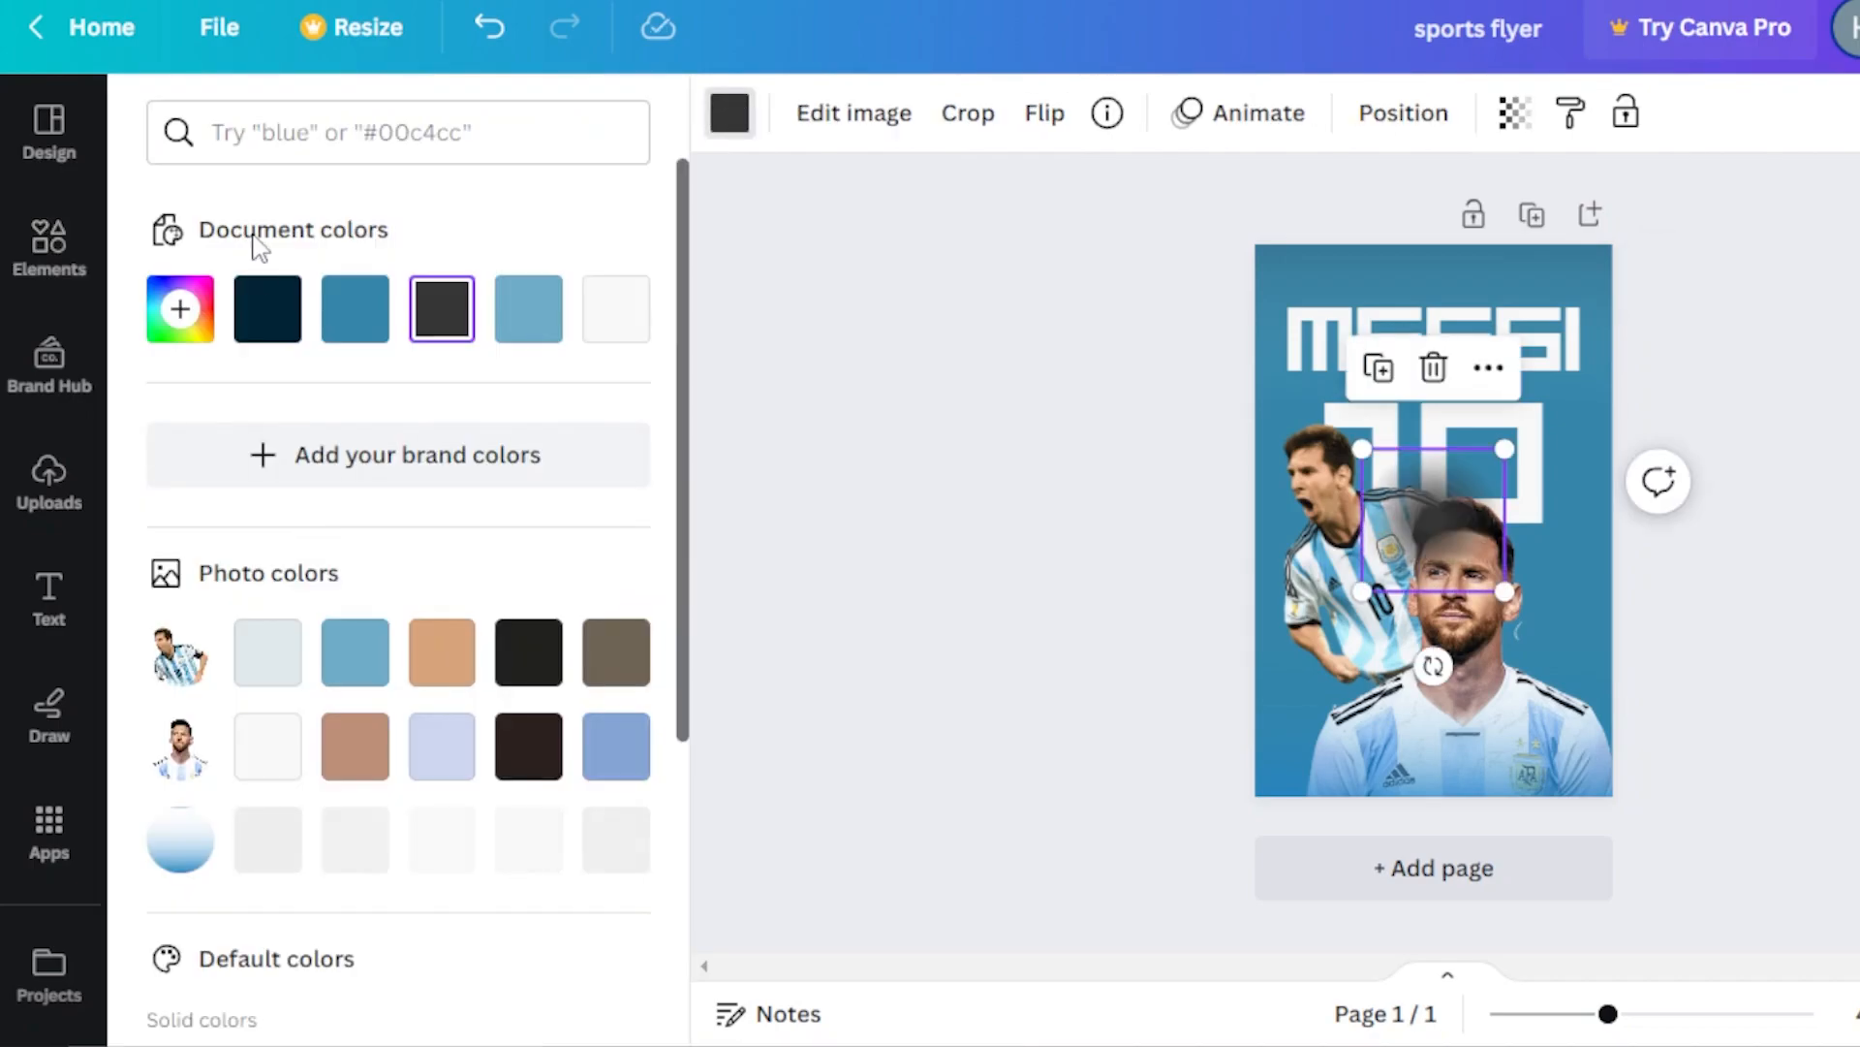
{"action": "left_click", "coordinate": [350, 315]}
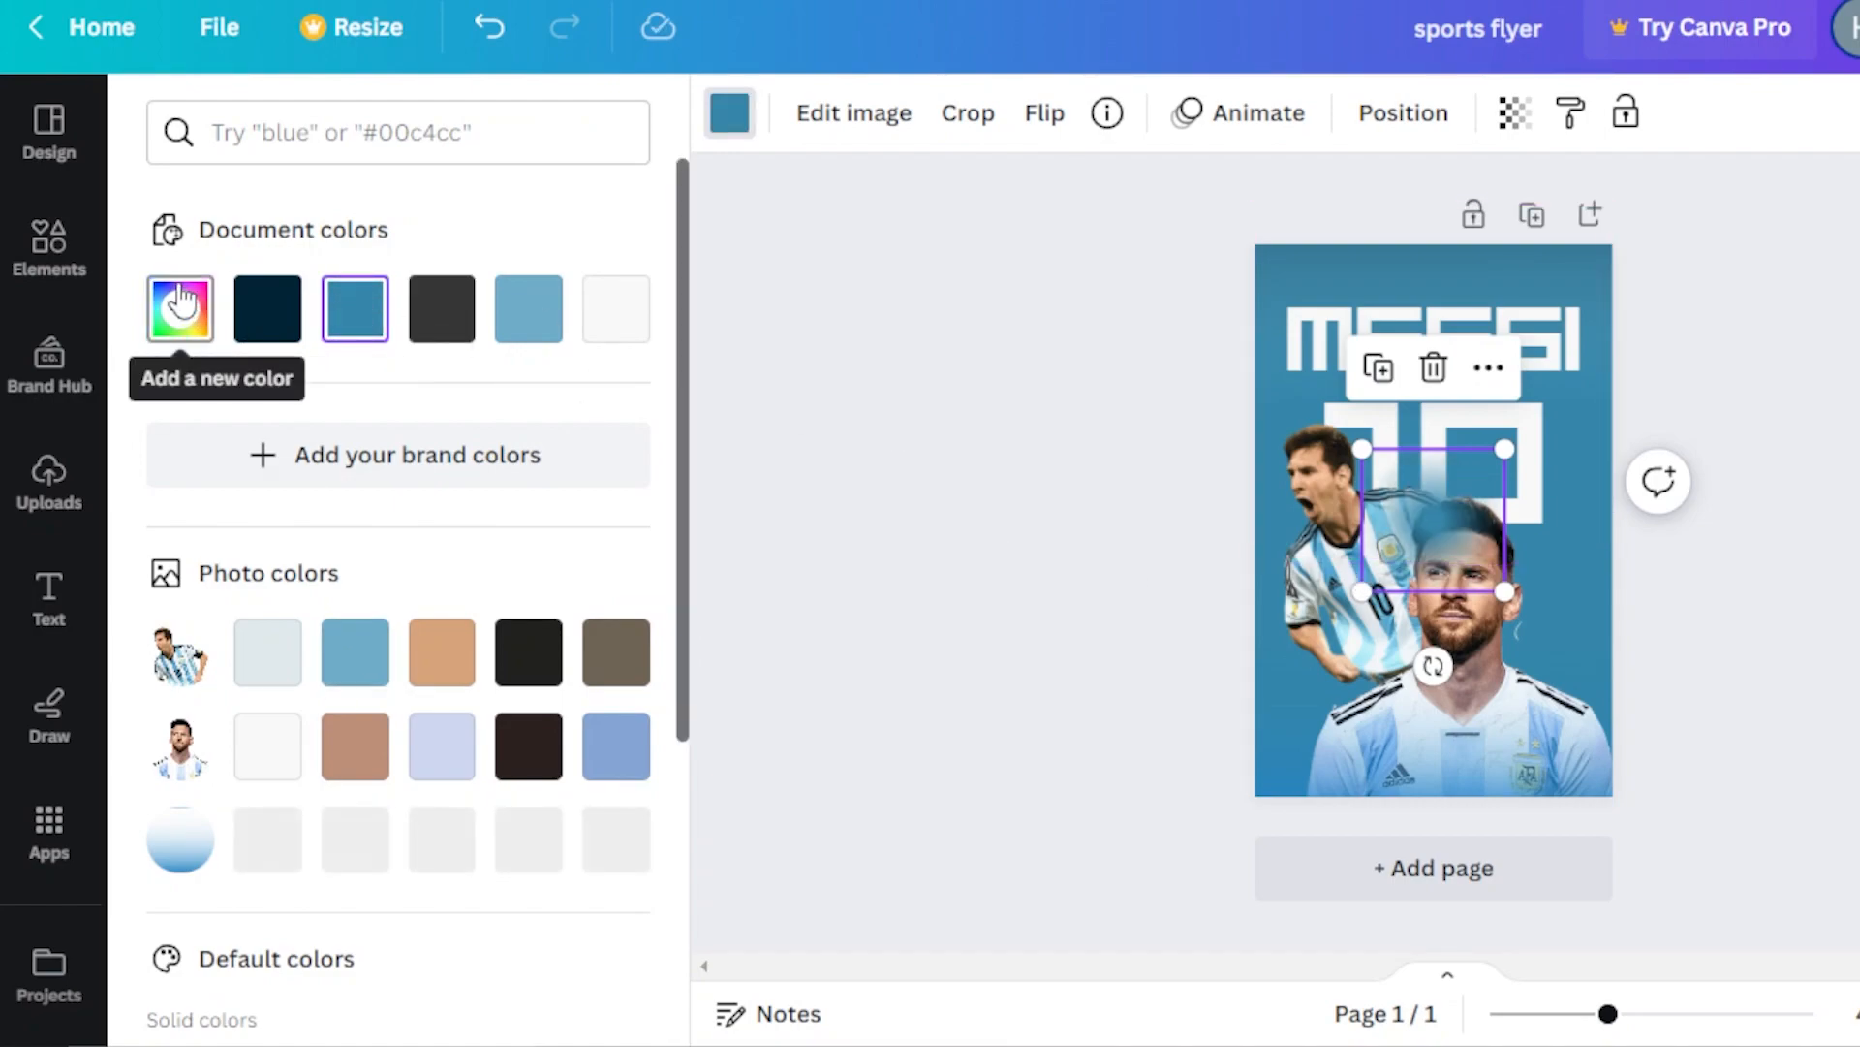
{"action": "left_click", "coordinate": [179, 308]}
{"action": "left_click_drag", "start_coordinate": [480, 443], "coordinate": [701, 515]}
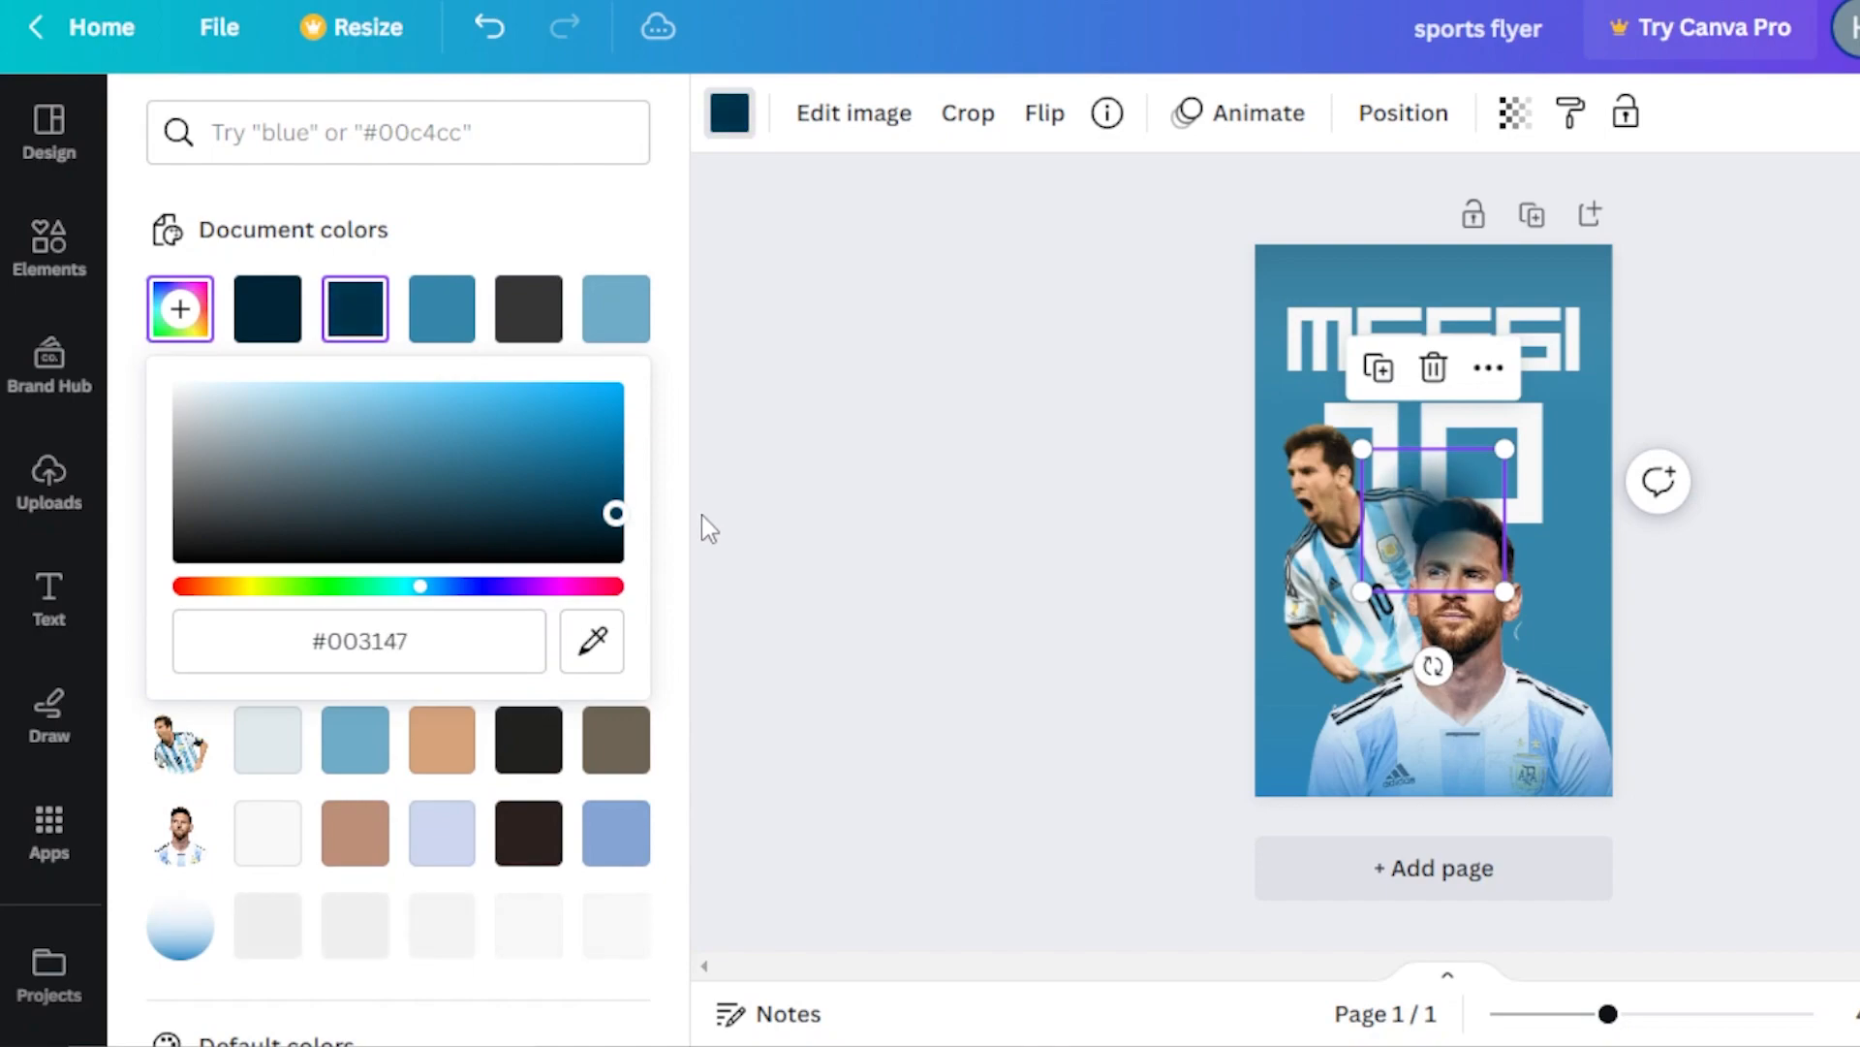
Step: Enlarge the circular gradient and place it partly off the page's right edge, beside the portrait player
{"action": "left_click_drag", "start_coordinate": [1505, 591], "coordinate": [1785, 872]}
{"action": "left_click_drag", "start_coordinate": [1584, 698], "coordinate": [1688, 569]}
{"action": "left_click", "coordinate": [1644, 533]}
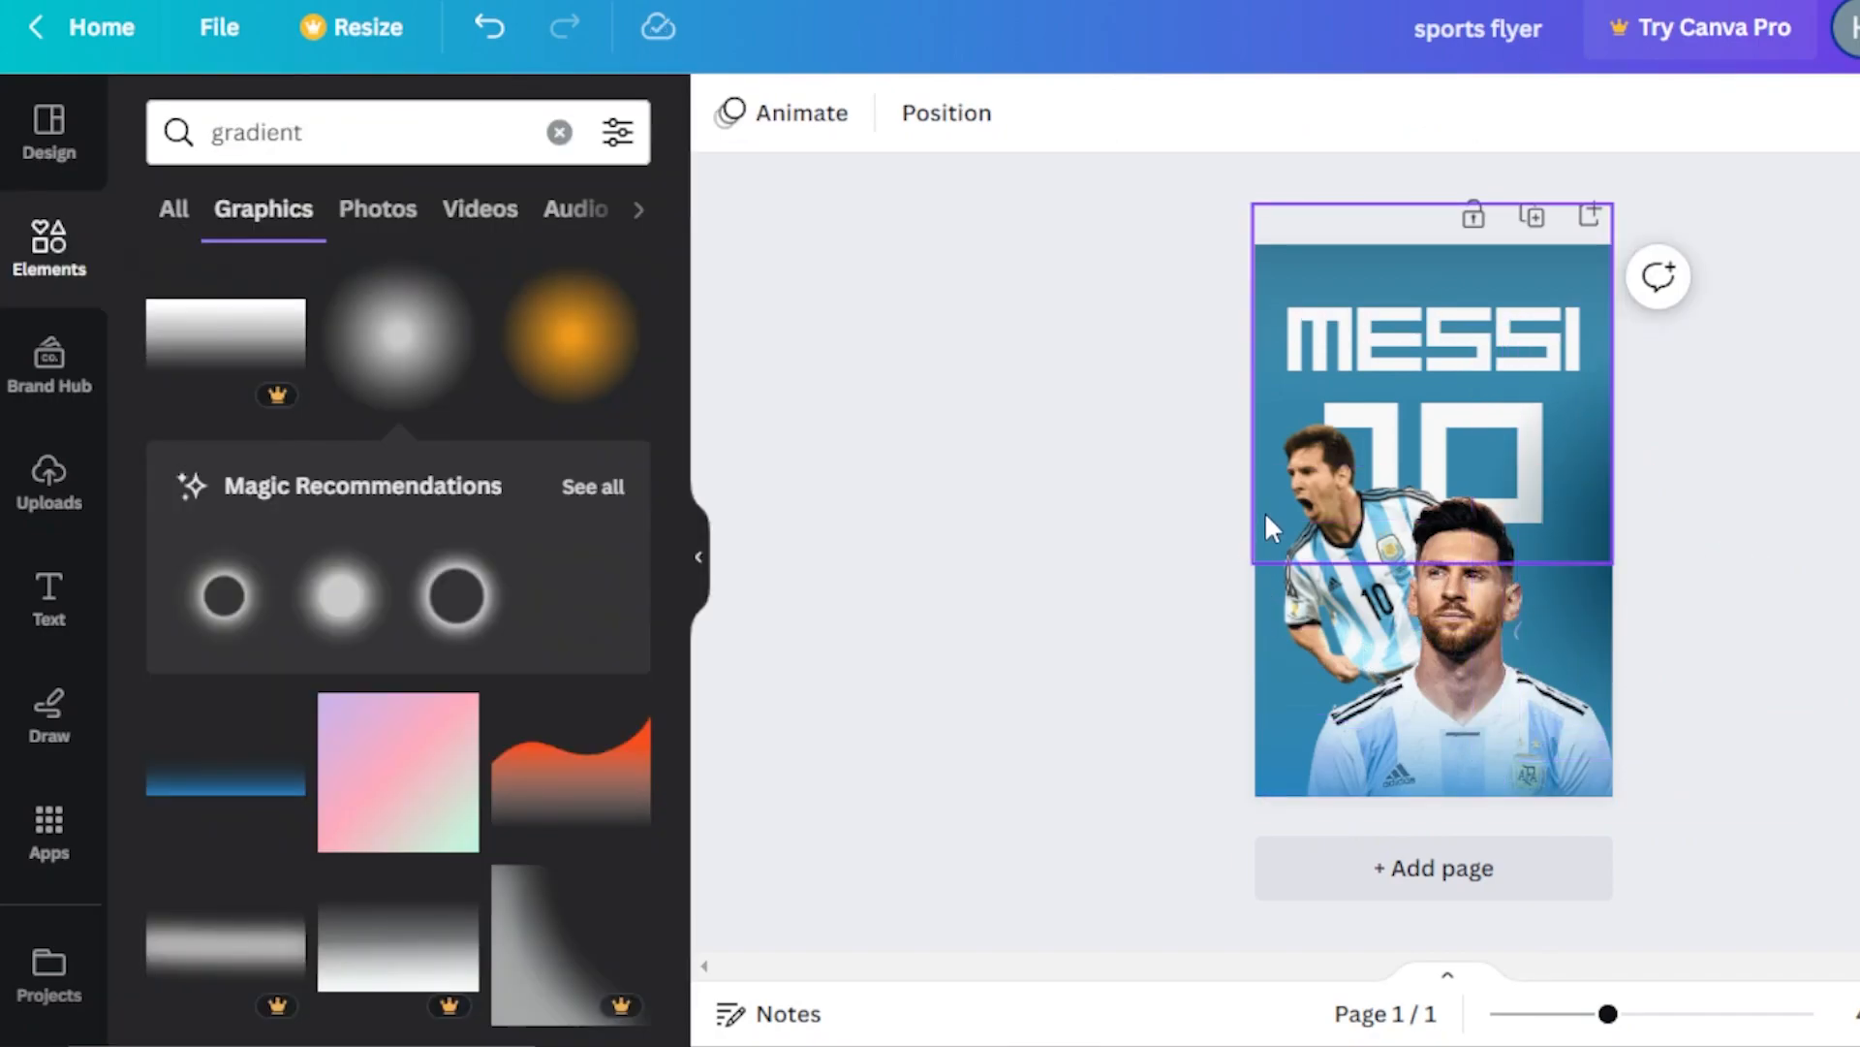
Step: Copy and paste the circular dark blue gradient, placing the duplicate partly off the page's left edge
{"action": "left_click", "coordinate": [1558, 552]}
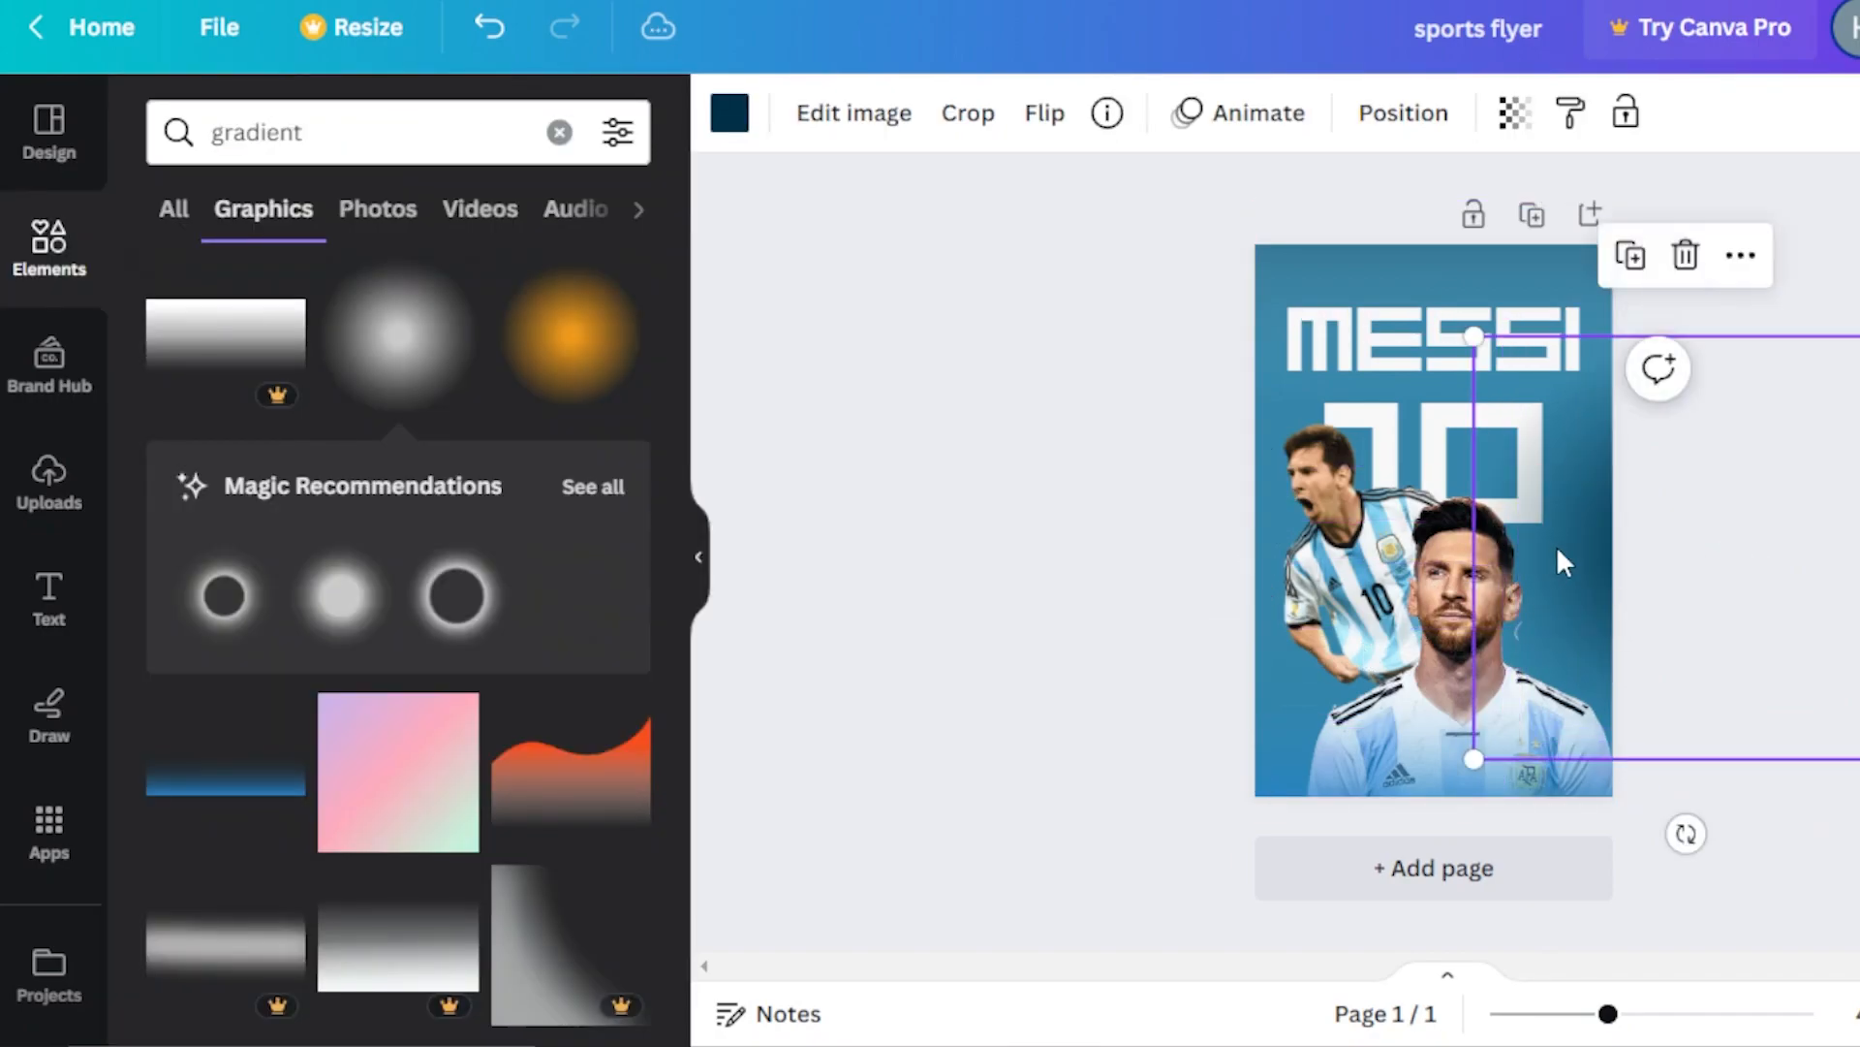
{"action": "right_click", "coordinate": [1556, 544]}
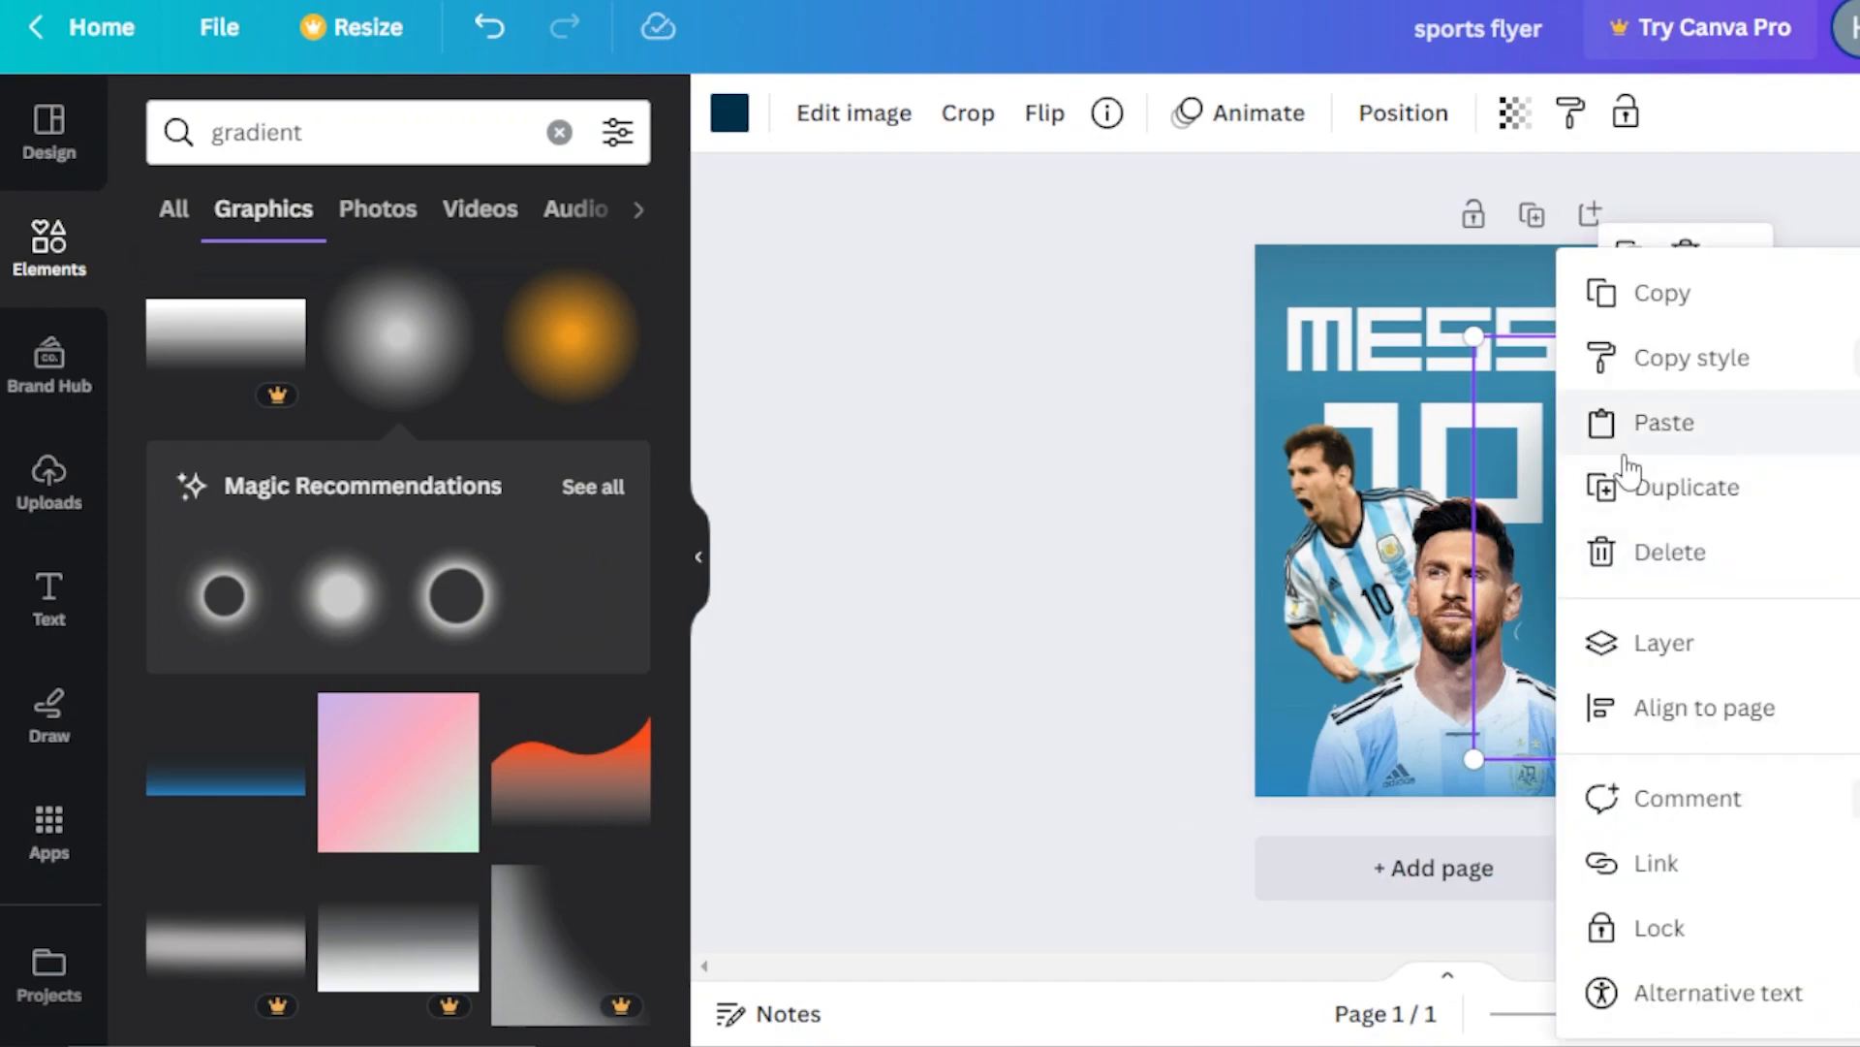
{"action": "left_click", "coordinate": [1645, 296]}
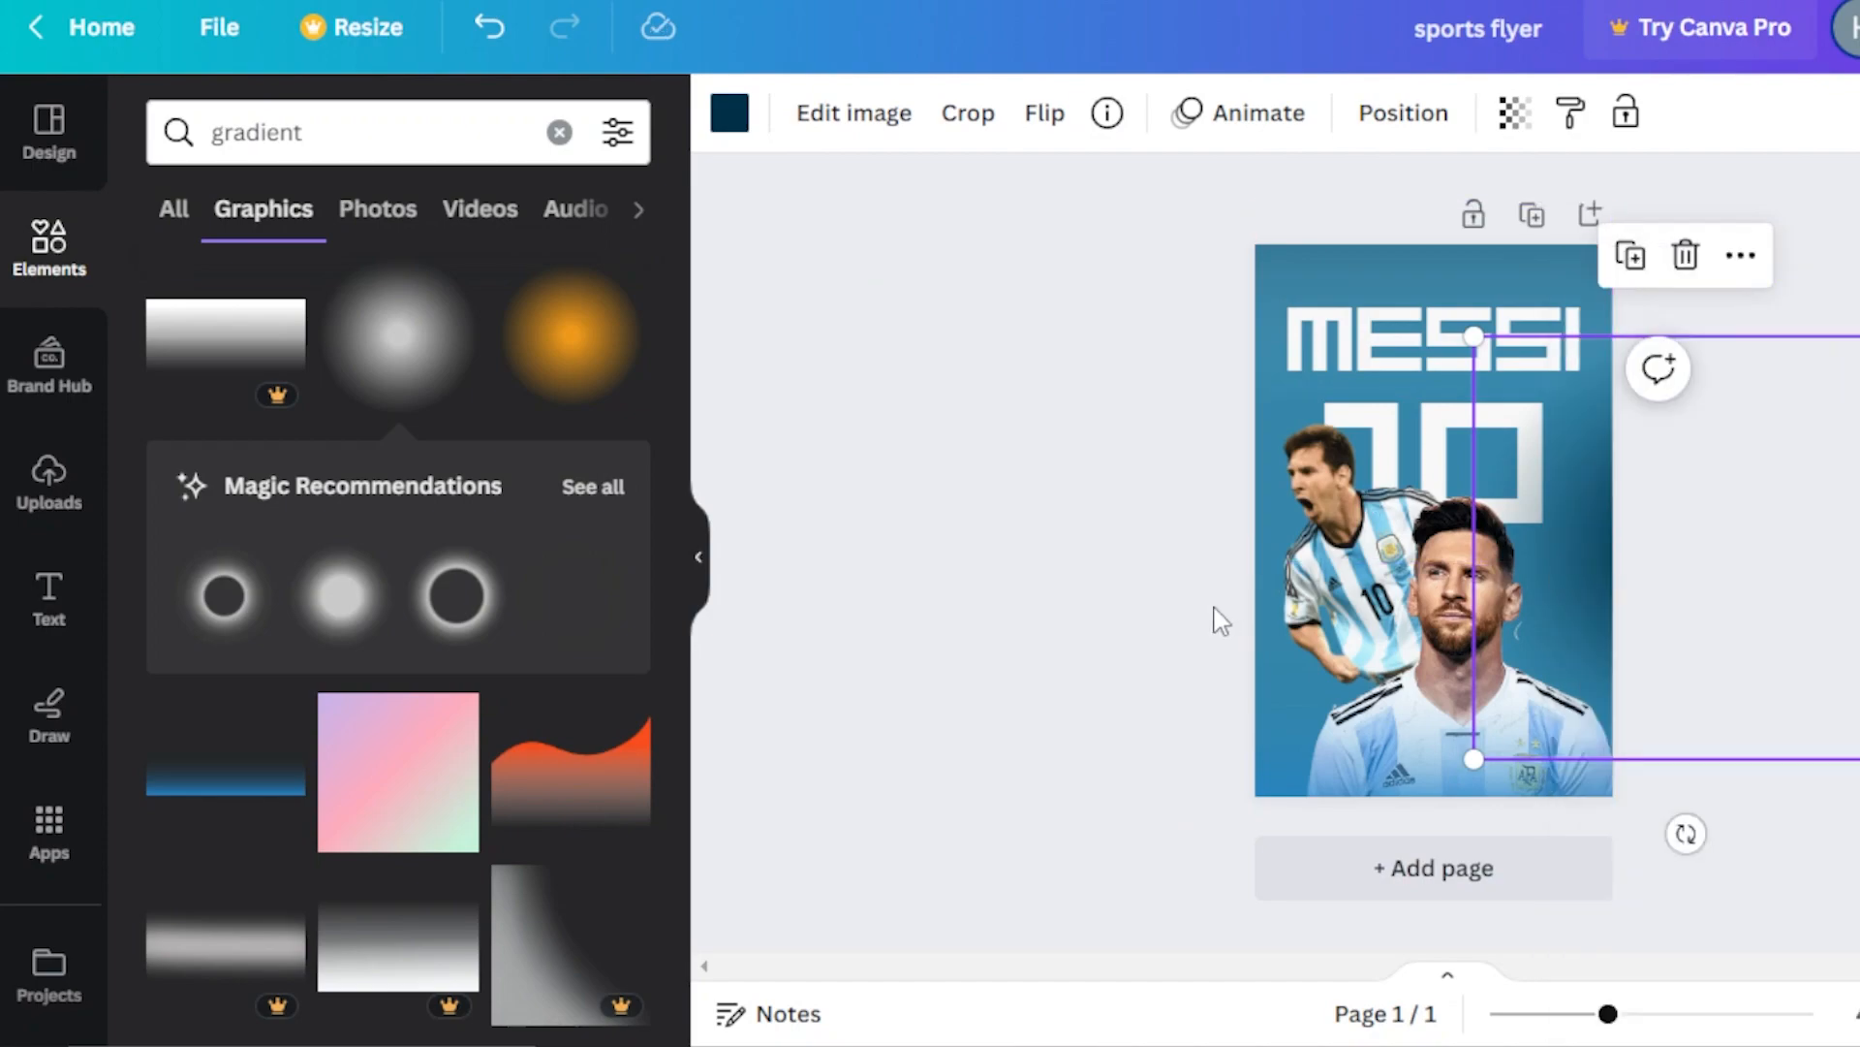
{"action": "key", "text": "ctrl+v"}
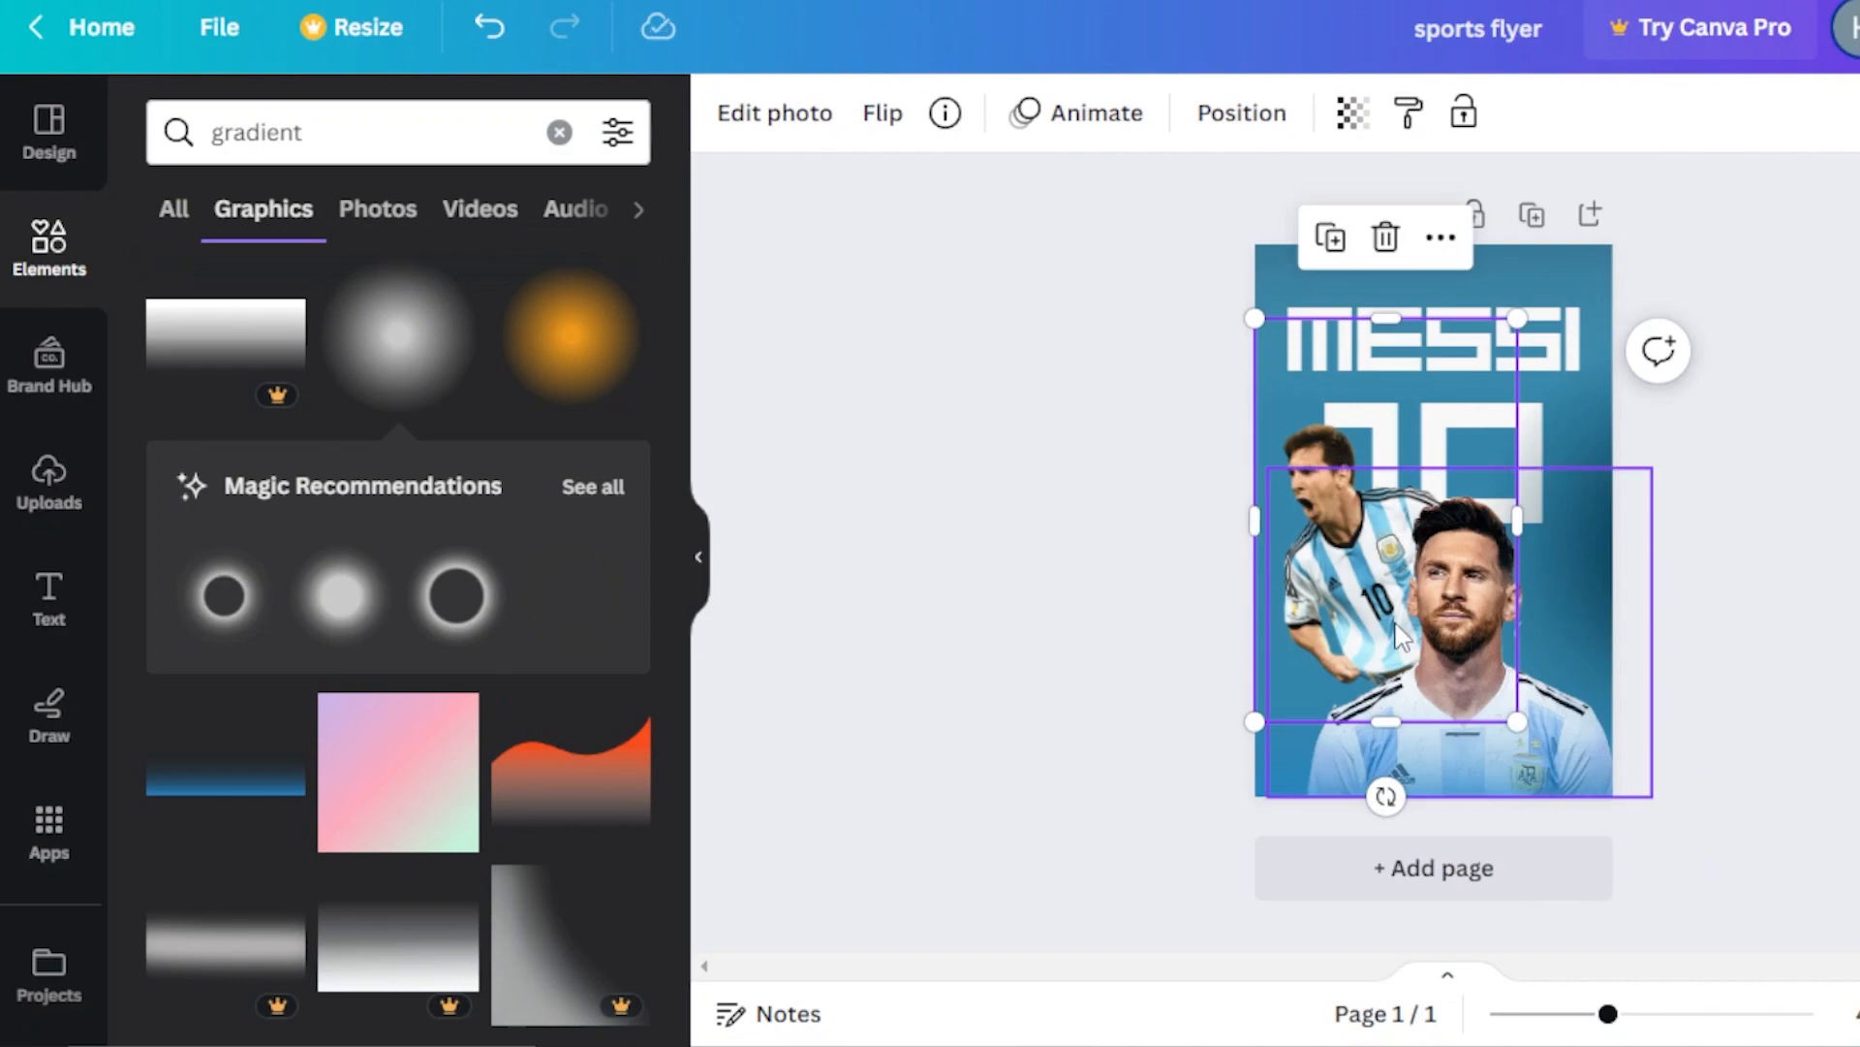
{"action": "key", "text": "ctrl+v"}
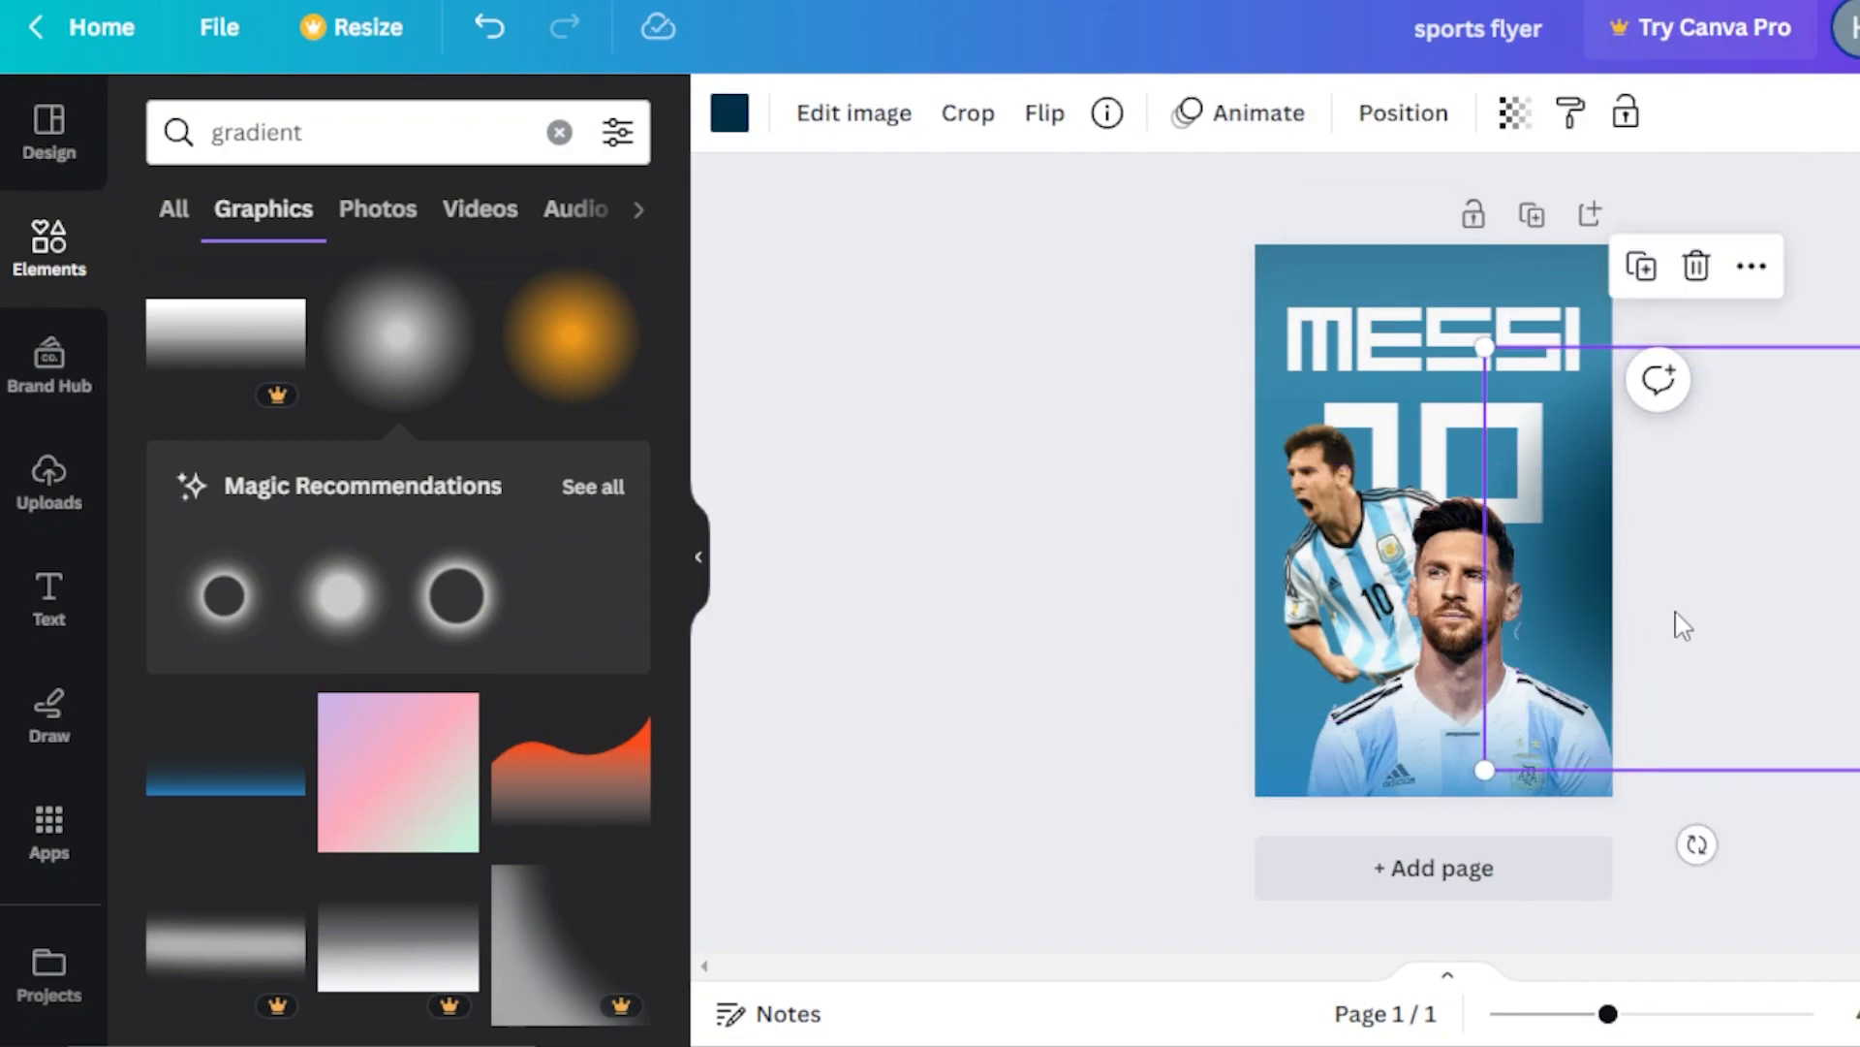
{"action": "left_click_drag", "start_coordinate": [1527, 568], "coordinate": [1138, 579]}
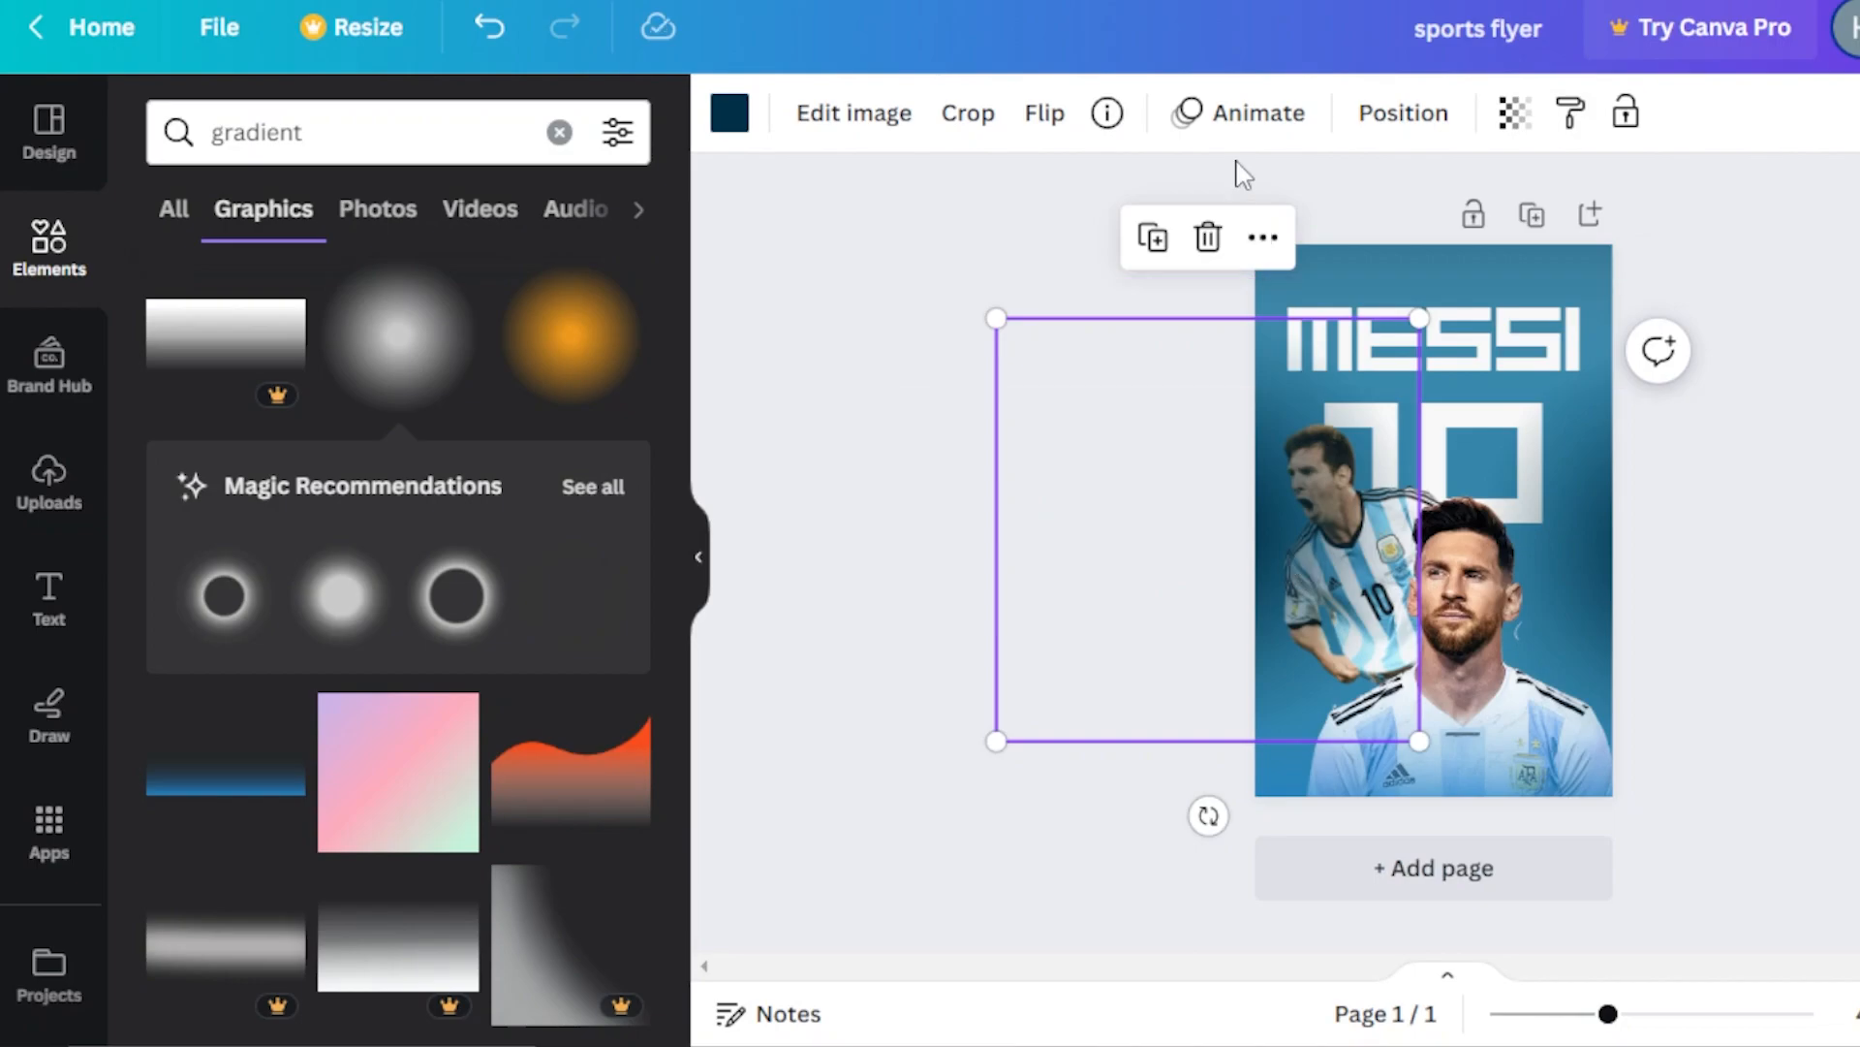
Step: Send the left circular gradient to the back so it lies behind the players
{"action": "left_click", "coordinate": [1253, 237]}
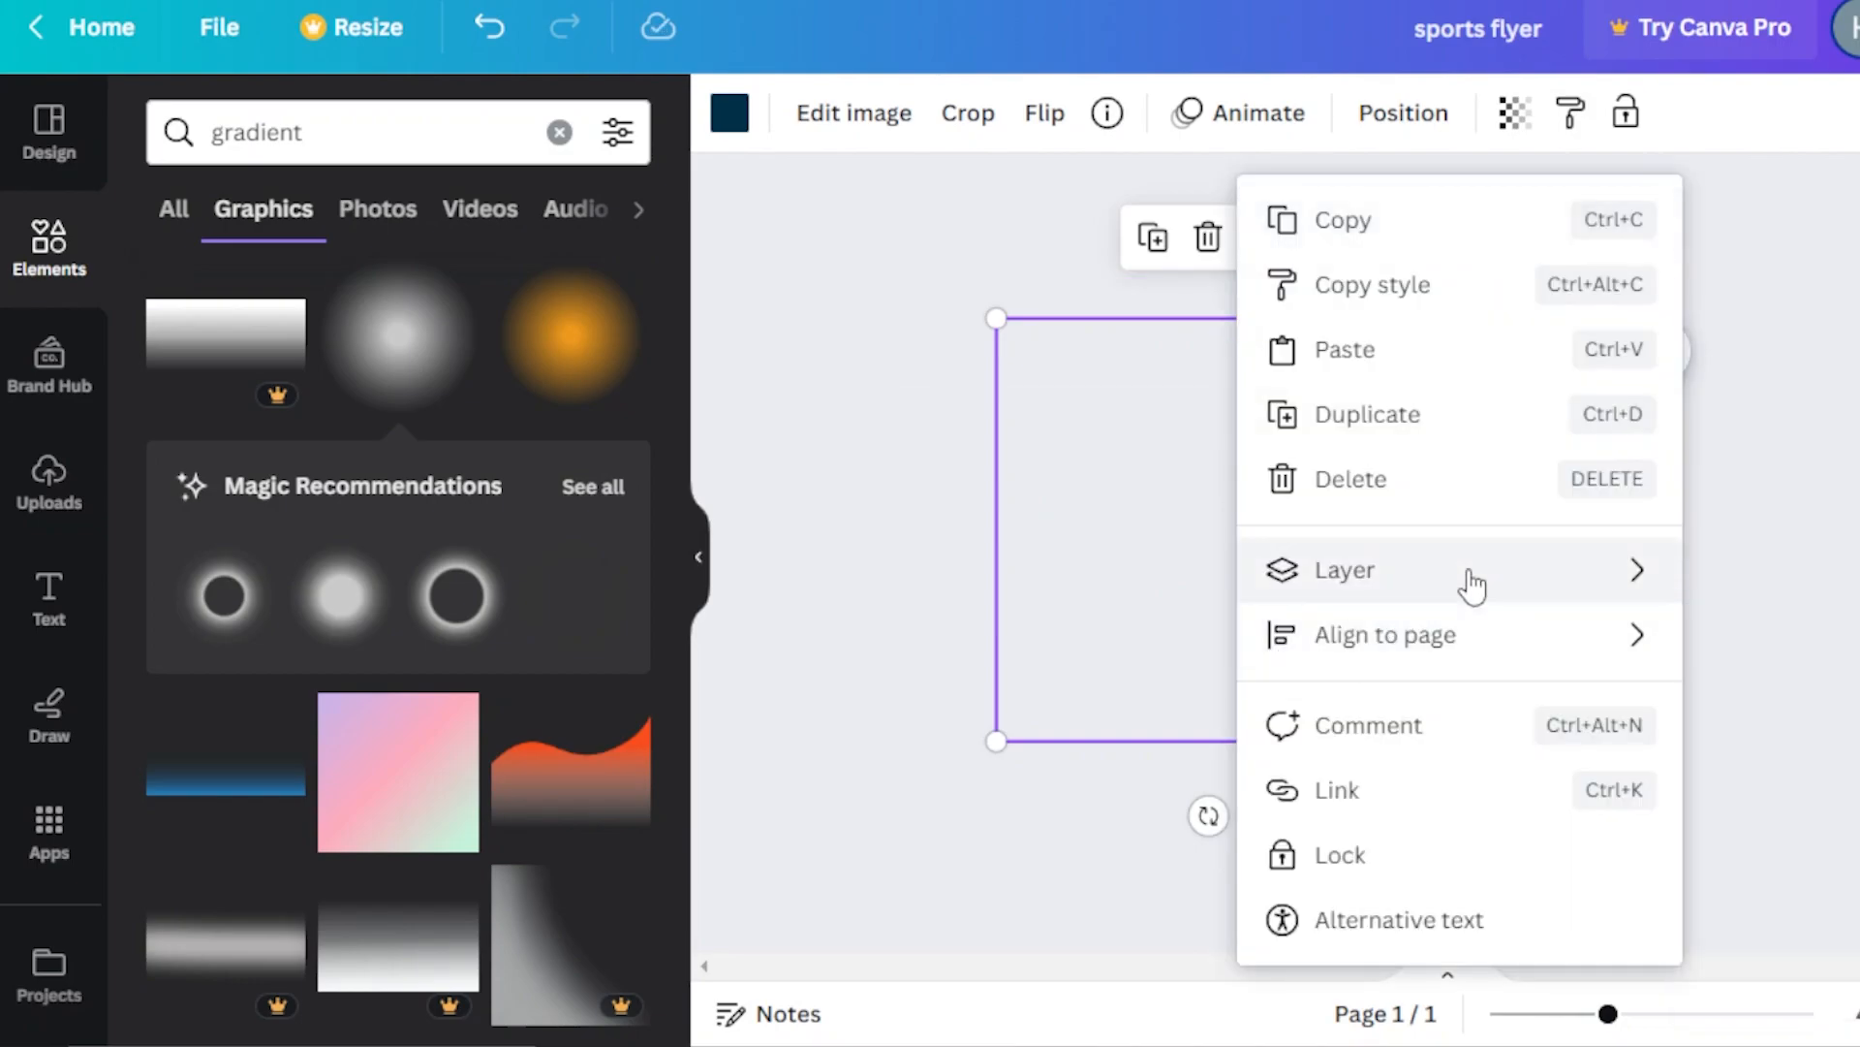
{"action": "mouse_move", "coordinate": [1617, 591]}
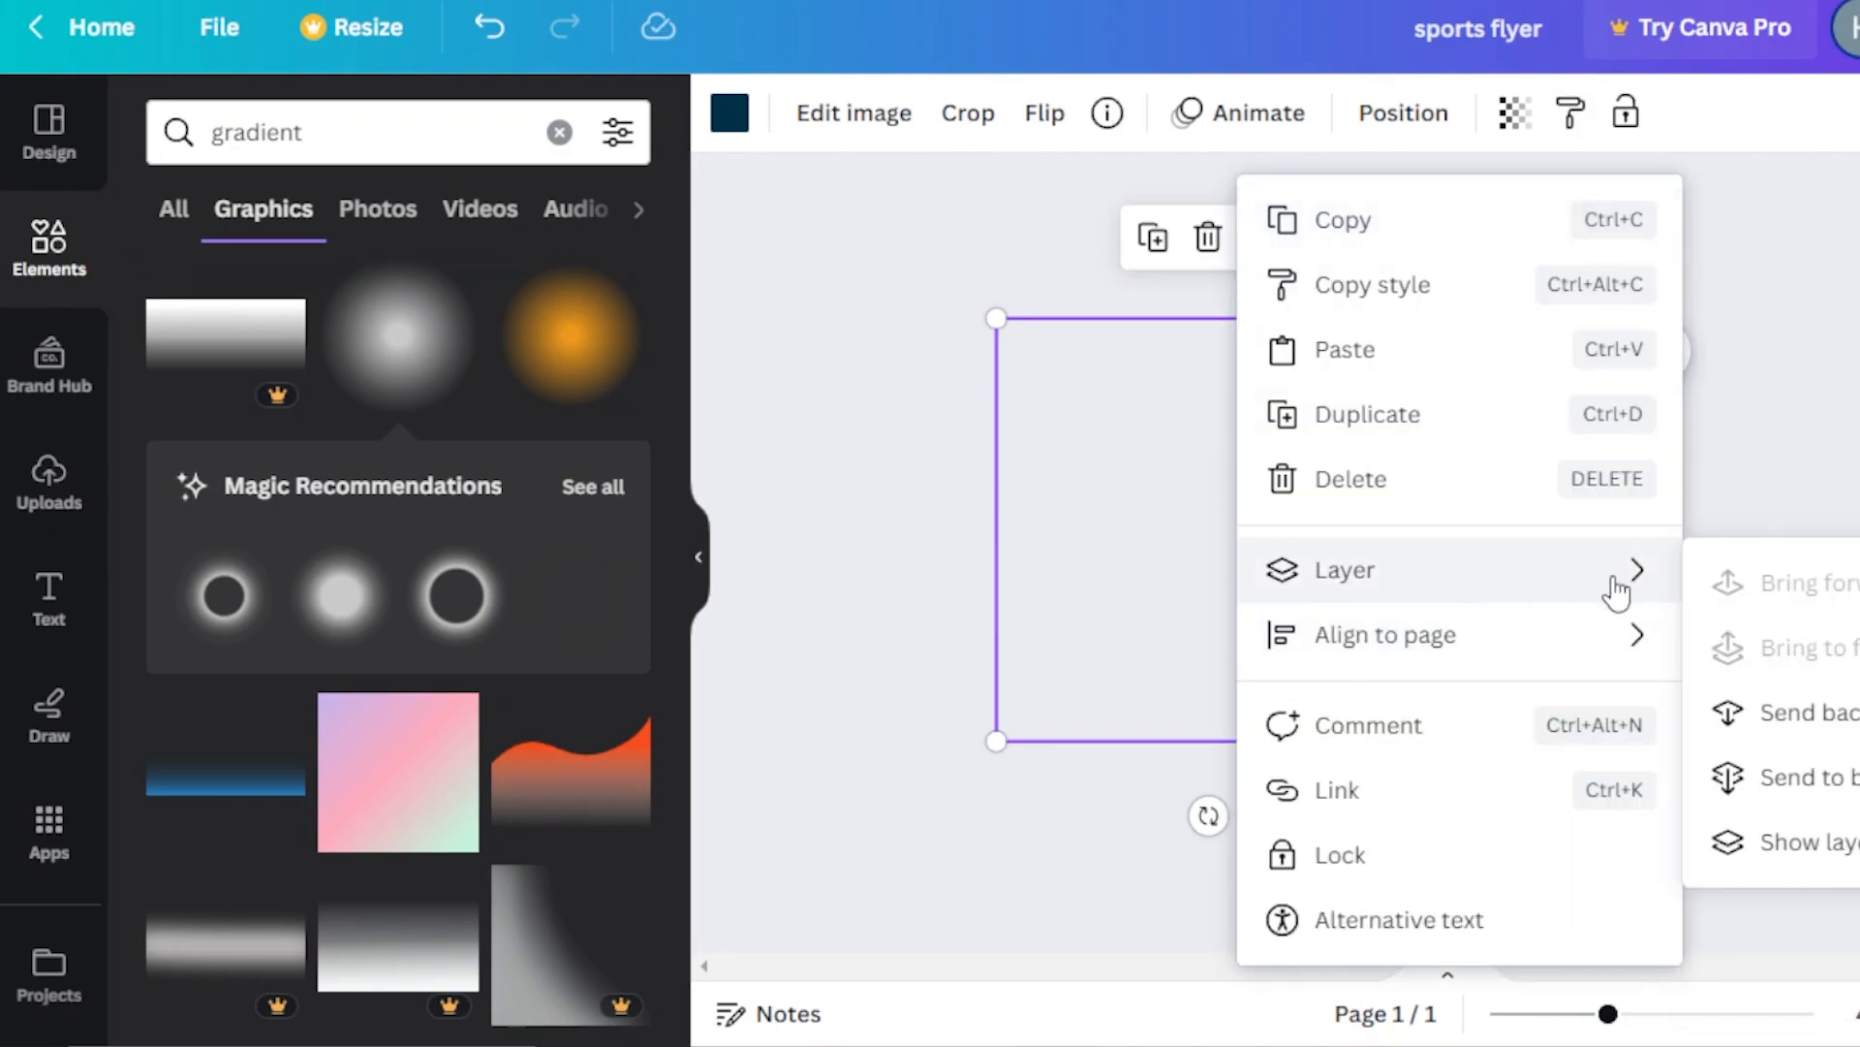
{"action": "left_click", "coordinate": [1815, 797]}
{"action": "left_click", "coordinate": [1811, 789]}
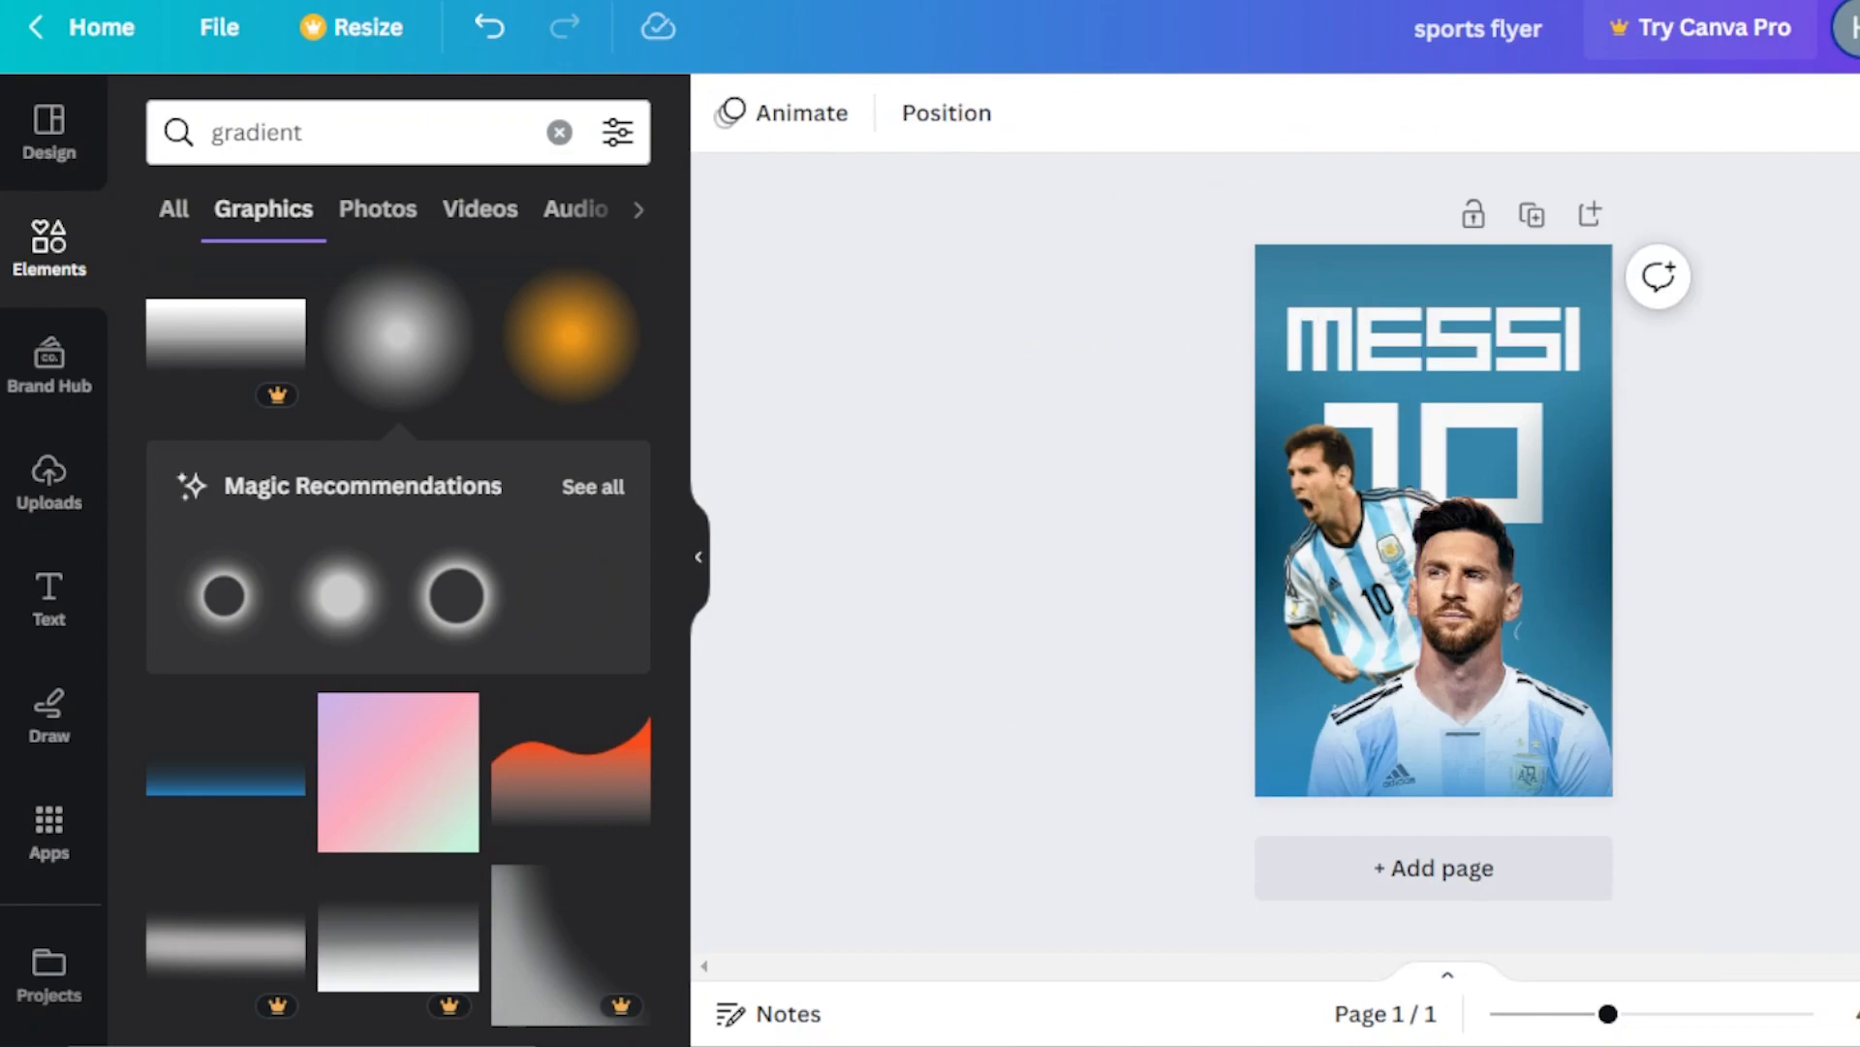